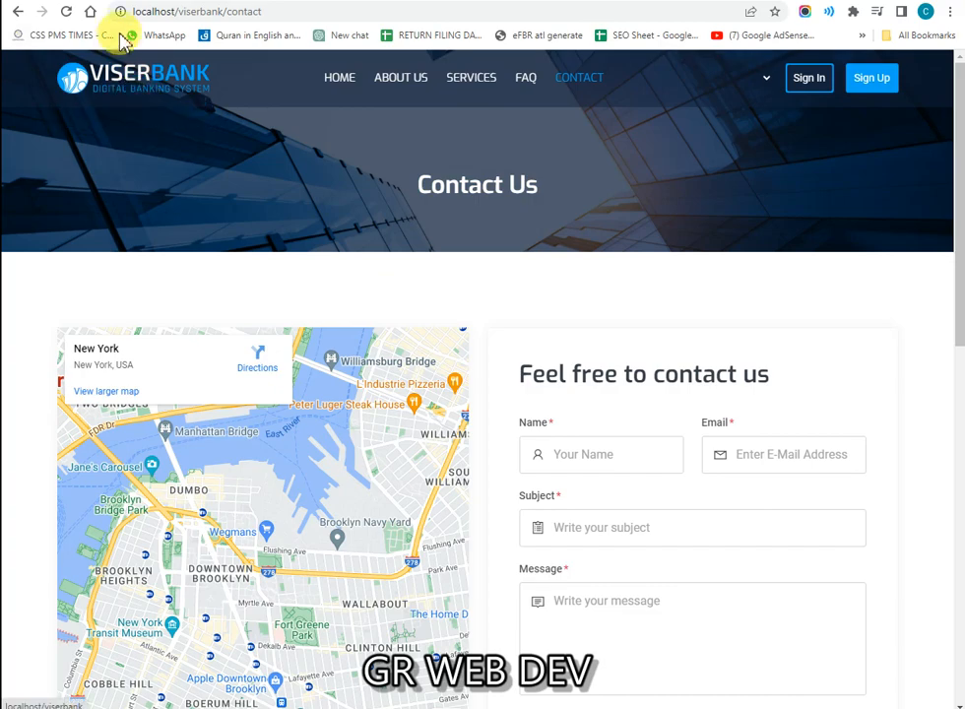
Step: Scroll the Contact Us page past the map and form to the Quick Information cards and newsletter
{"action": "scroll", "coordinate": [518, 254], "scroll_direction": "down", "scroll_amount": 7}
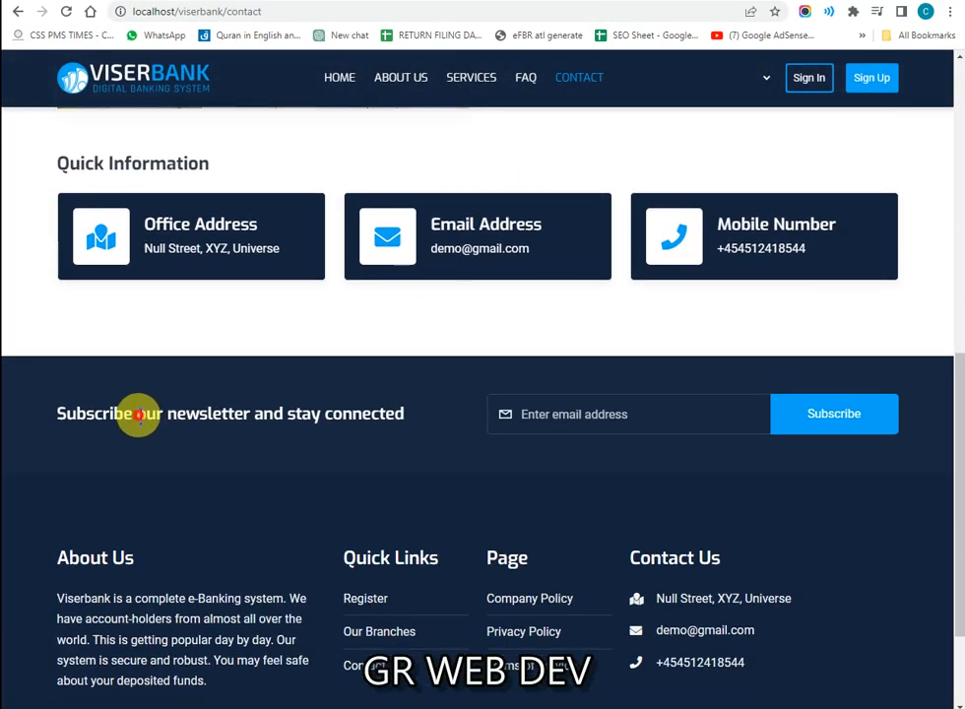
{"action": "double_click", "coordinate": [340, 416]}
{"action": "left_click", "coordinate": [280, 447]}
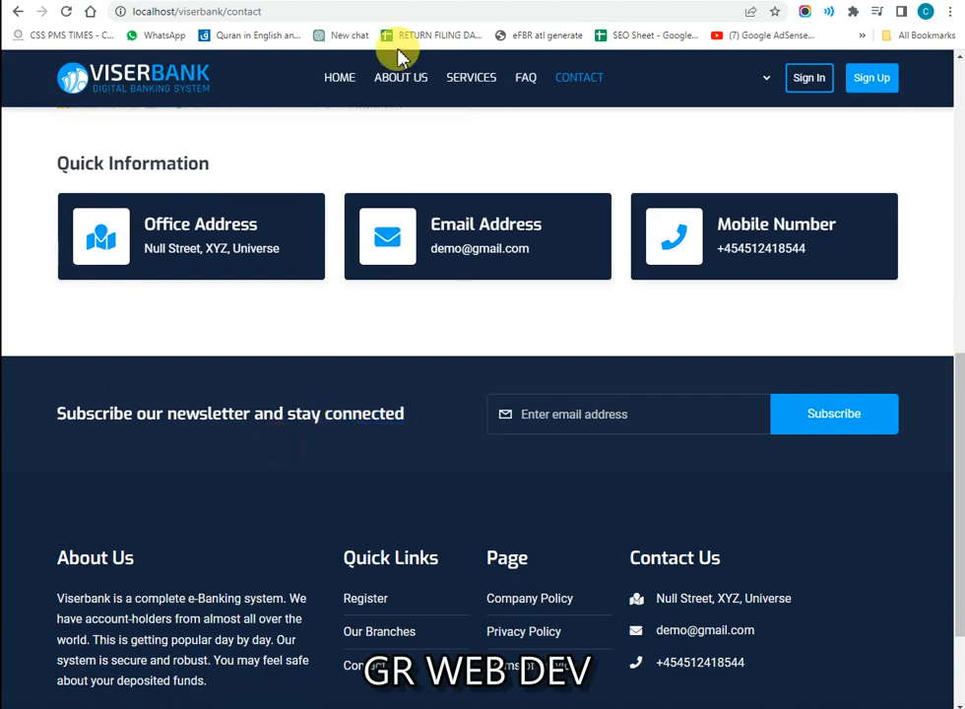
Step: Switch to phpMyAdmin and scroll through its 11 databases, including quickai, school and wptest
{"action": "left_click", "coordinate": [429, 2]}
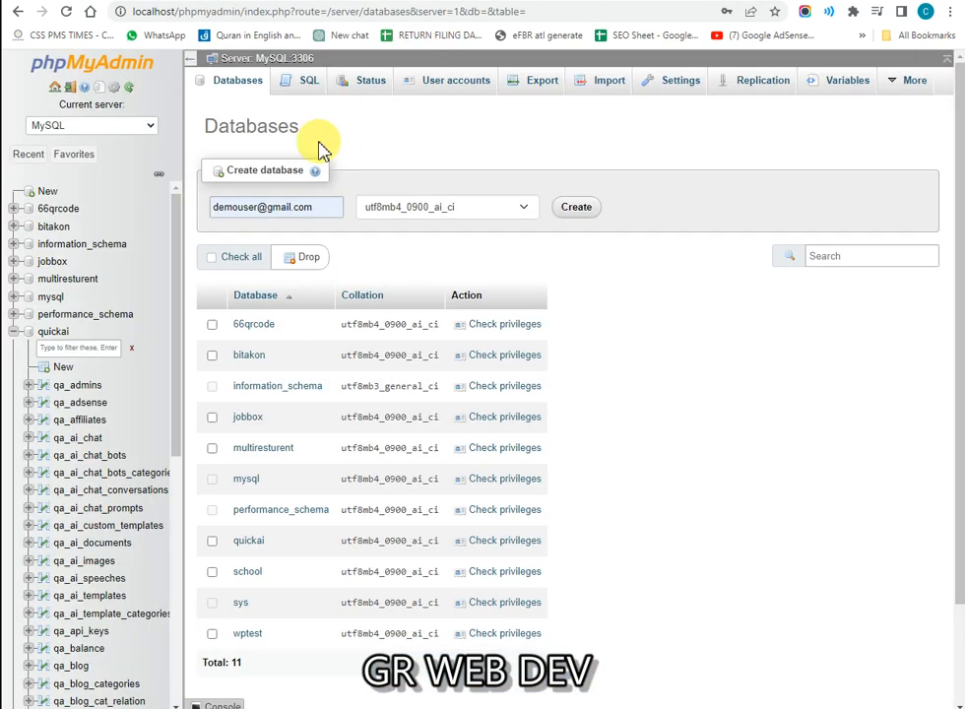
{"action": "left_click_drag", "start_coordinate": [247, 125], "coordinate": [333, 133]}
{"action": "left_click", "coordinate": [253, 96]}
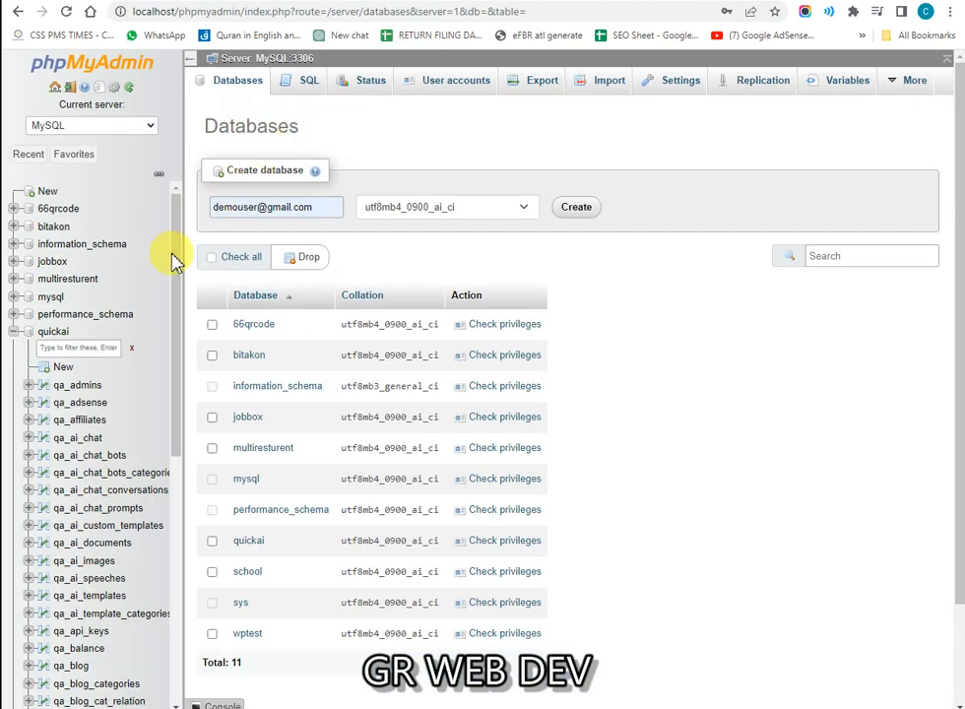
{"action": "scroll", "coordinate": [59, 443], "scroll_direction": "down", "scroll_amount": 5}
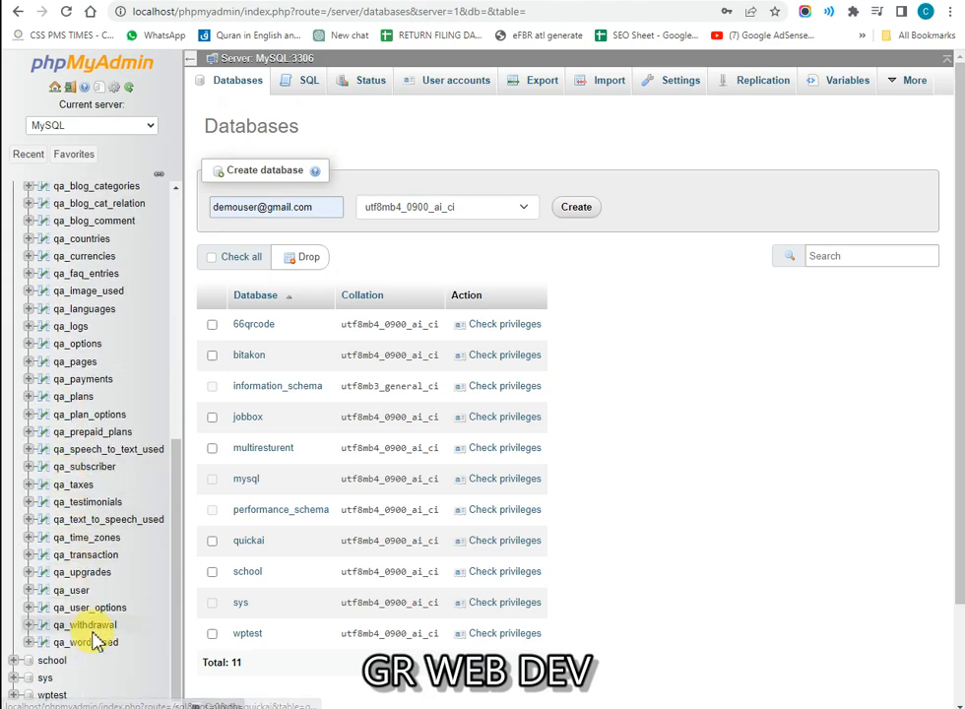
{"action": "scroll", "coordinate": [95, 610], "scroll_direction": "up", "scroll_amount": 10}
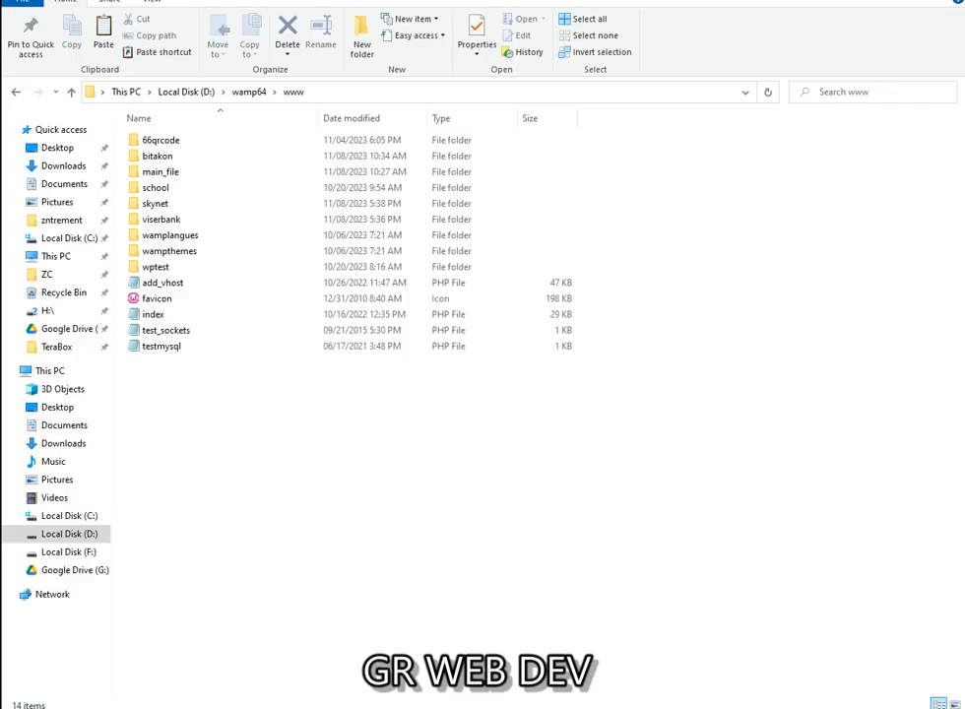
{"action": "left_click", "coordinate": [190, 223]}
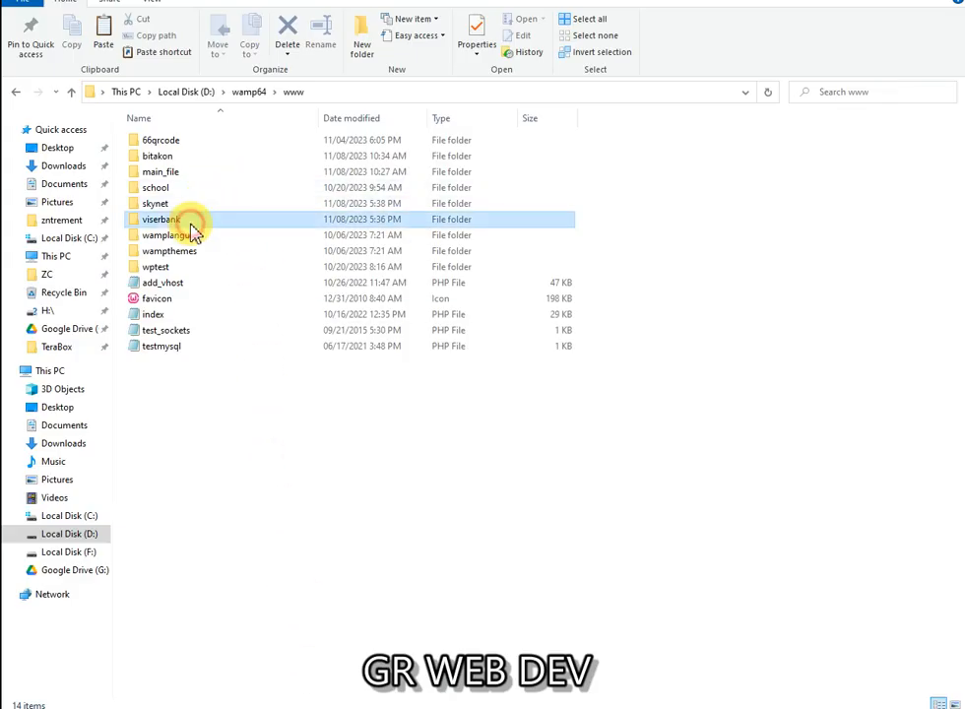
{"action": "key", "text": "Delete"}
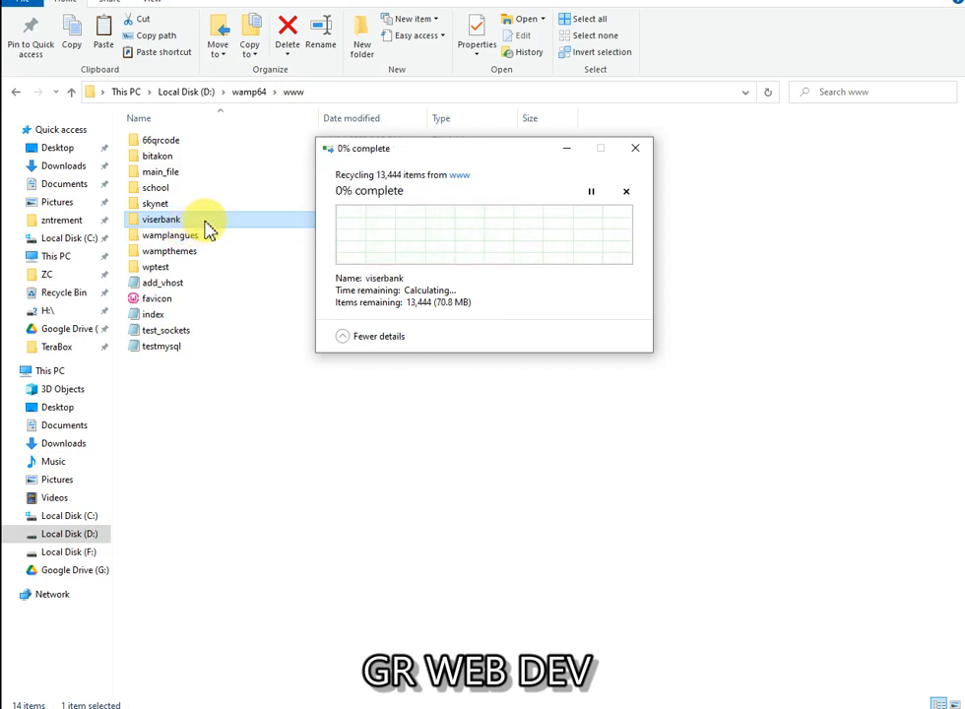
{"action": "left_click", "coordinate": [322, 706]}
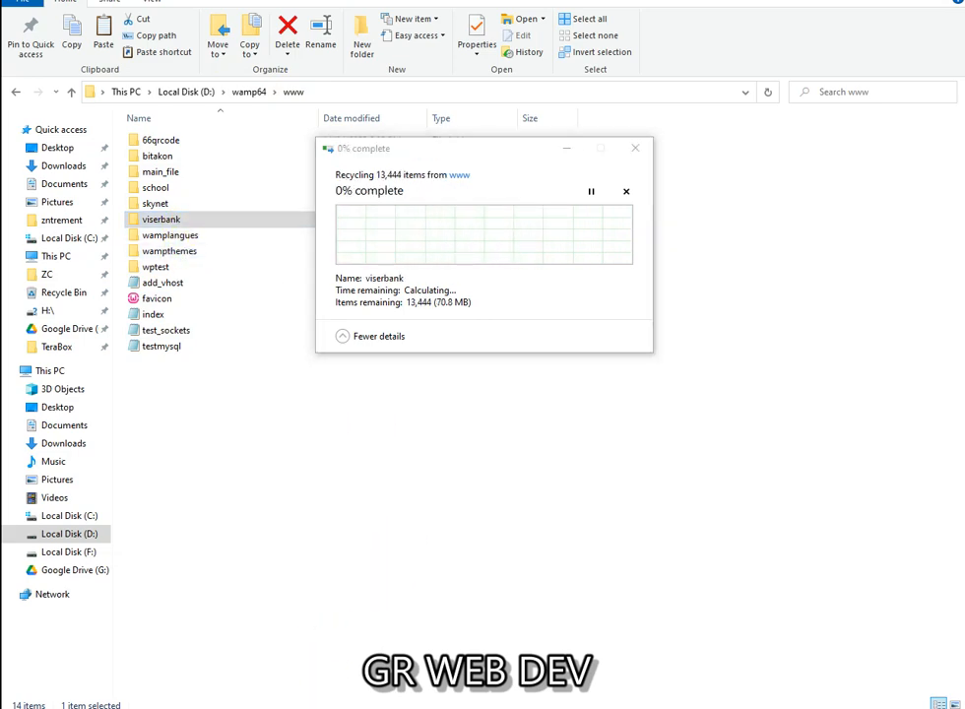
Step: Open the nested ViserBank v2.3 Nulled package folder on D: and look inside Files
{"action": "left_click", "coordinate": [194, 652]}
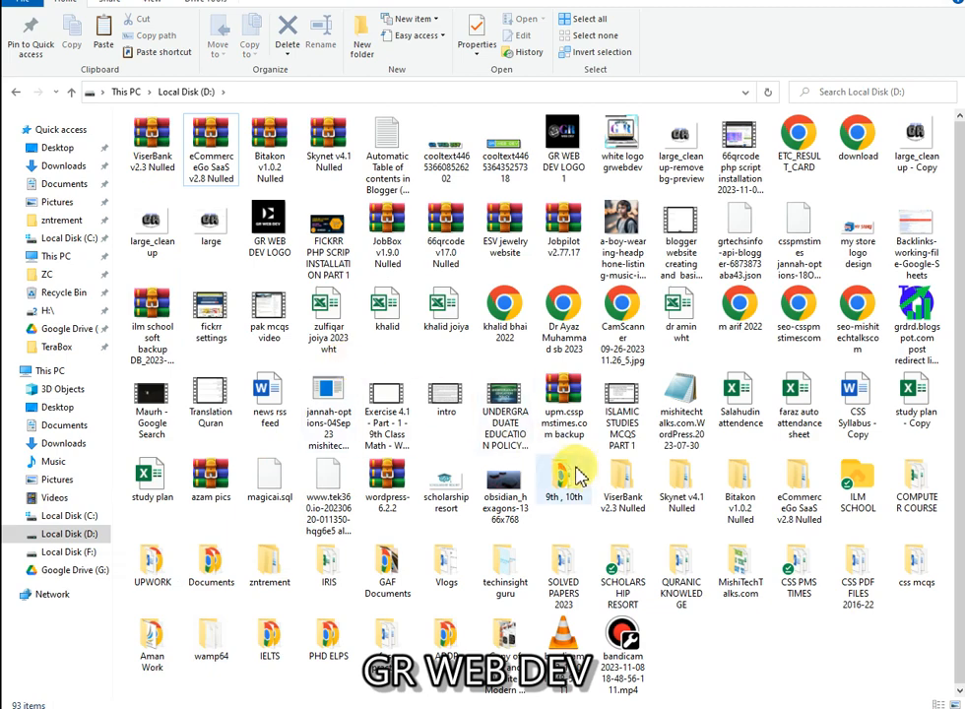
{"action": "double_click", "coordinate": [637, 473]}
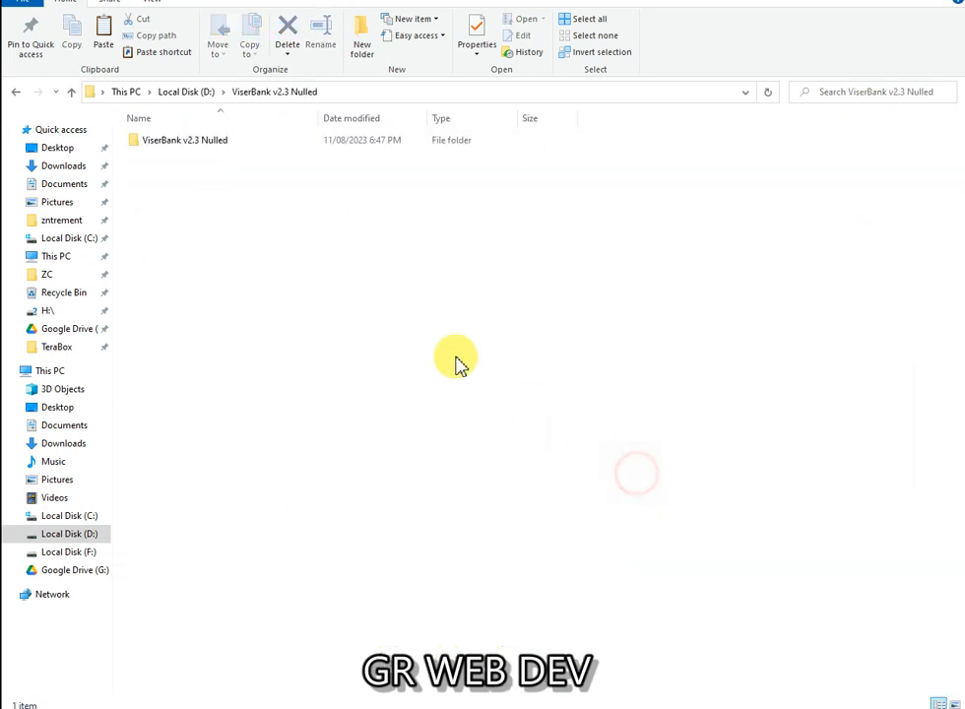
{"action": "double_click", "coordinate": [234, 144]}
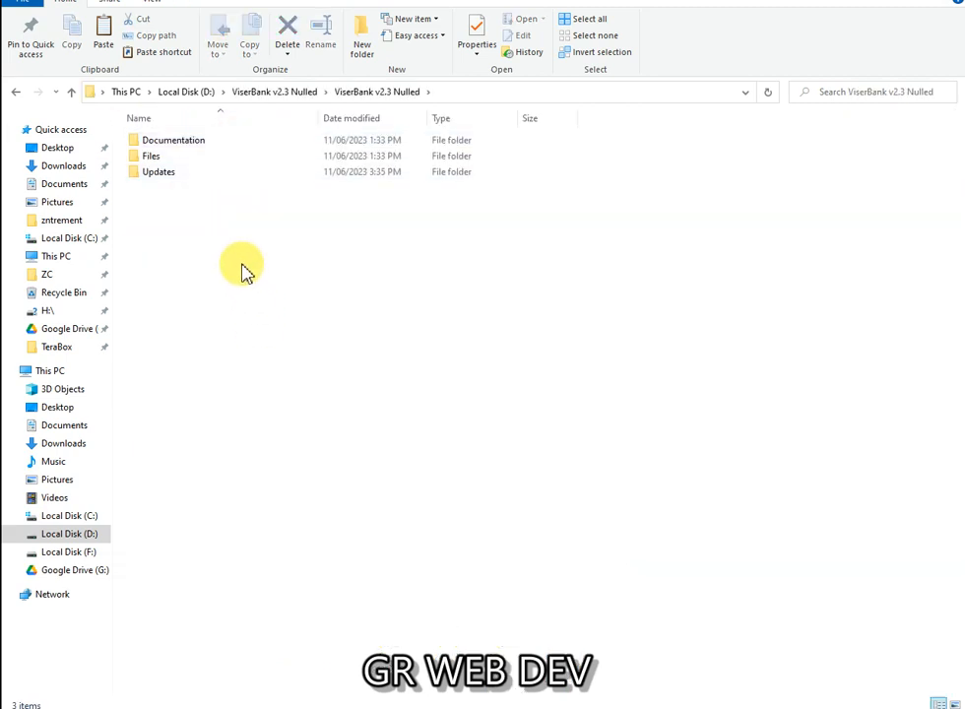
{"action": "left_click", "coordinate": [218, 173]}
{"action": "double_click", "coordinate": [210, 159]}
{"action": "left_click_drag", "start_coordinate": [233, 305], "coordinate": [346, 61]}
{"action": "left_click", "coordinate": [351, 243]}
{"action": "left_click", "coordinate": [349, 93]}
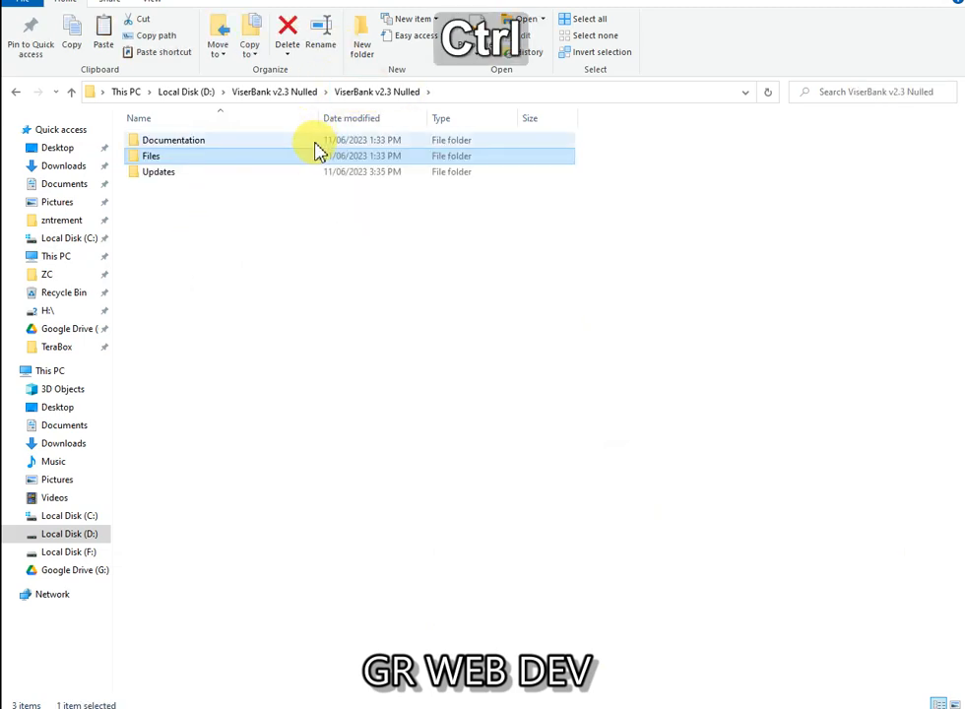
{"action": "key", "text": "ctrl+c"}
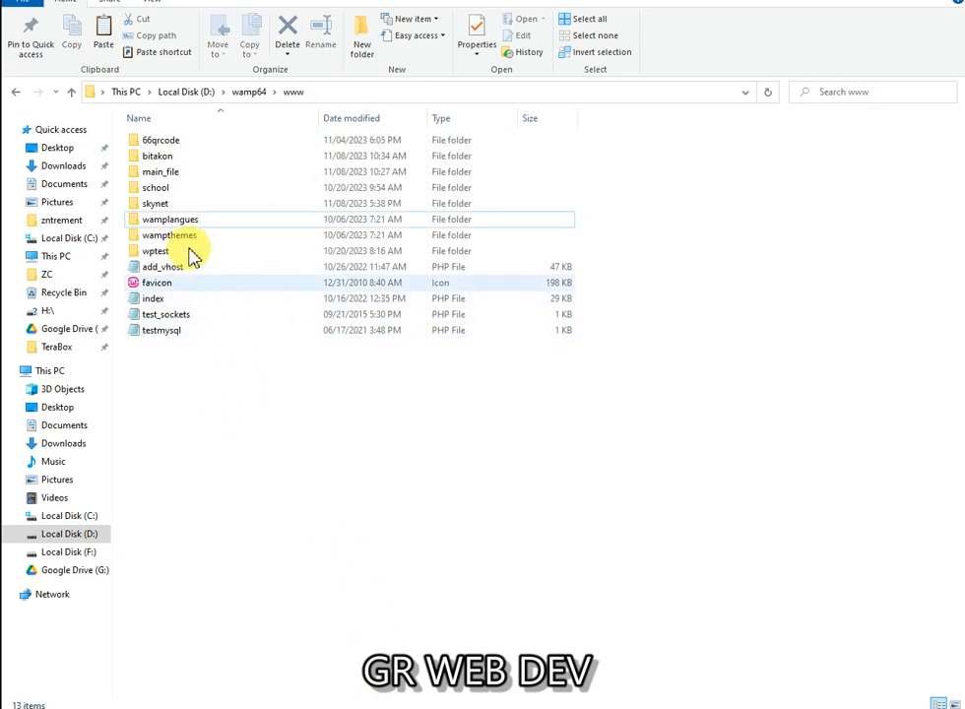
{"action": "key", "text": "ctrl+v"}
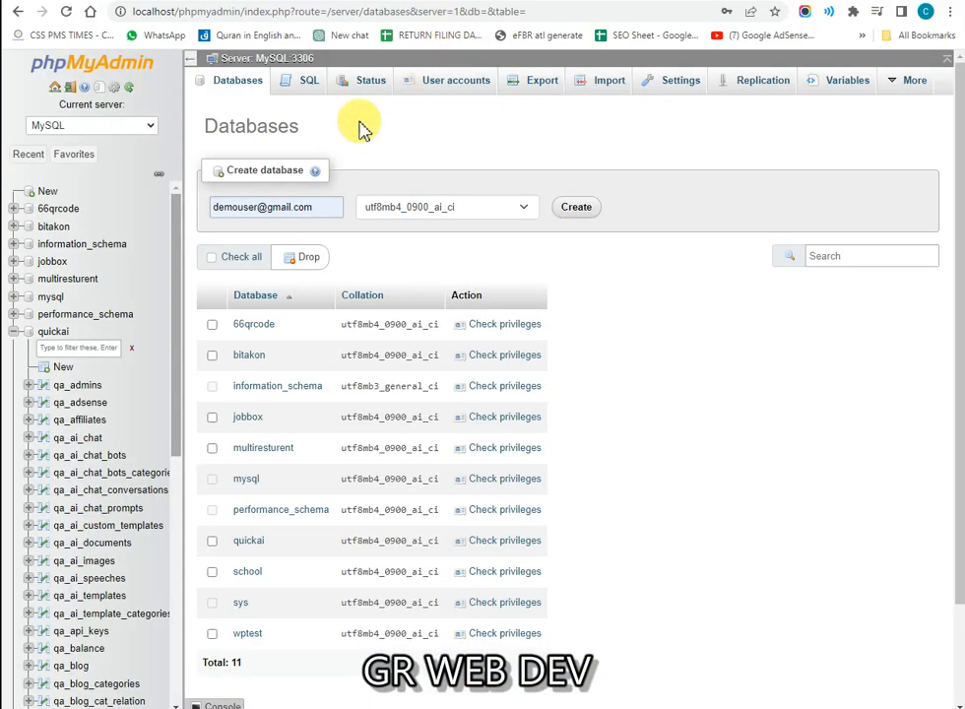
Step: Create a new phpMyAdmin database named viserbank with the default collation
{"action": "left_click", "coordinate": [47, 193]}
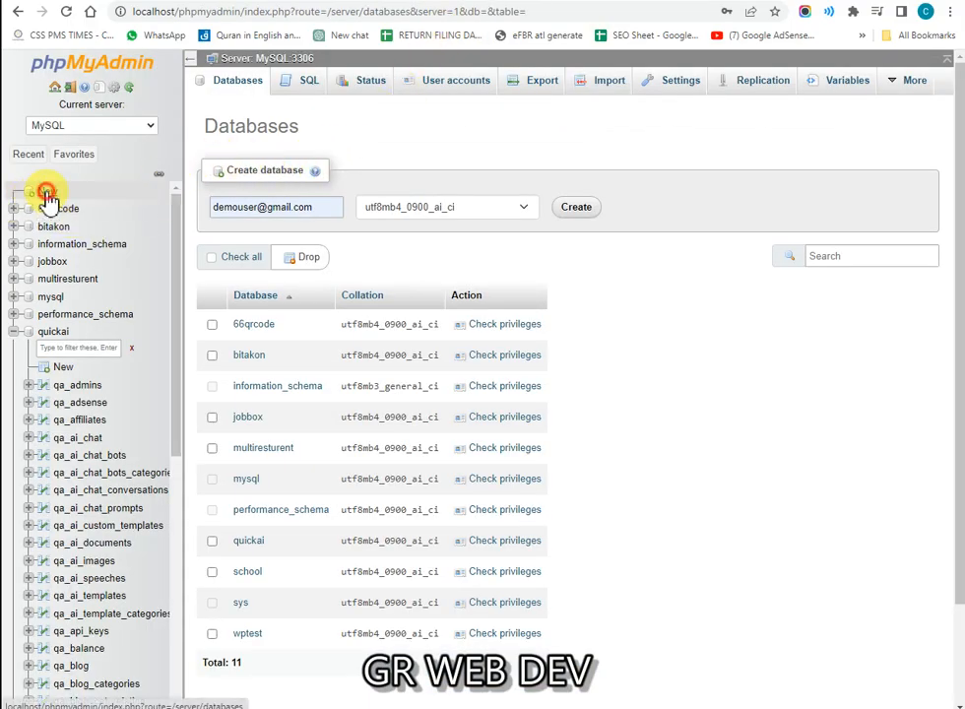
{"action": "double_click", "coordinate": [281, 216]}
{"action": "triple_click", "coordinate": [282, 218]}
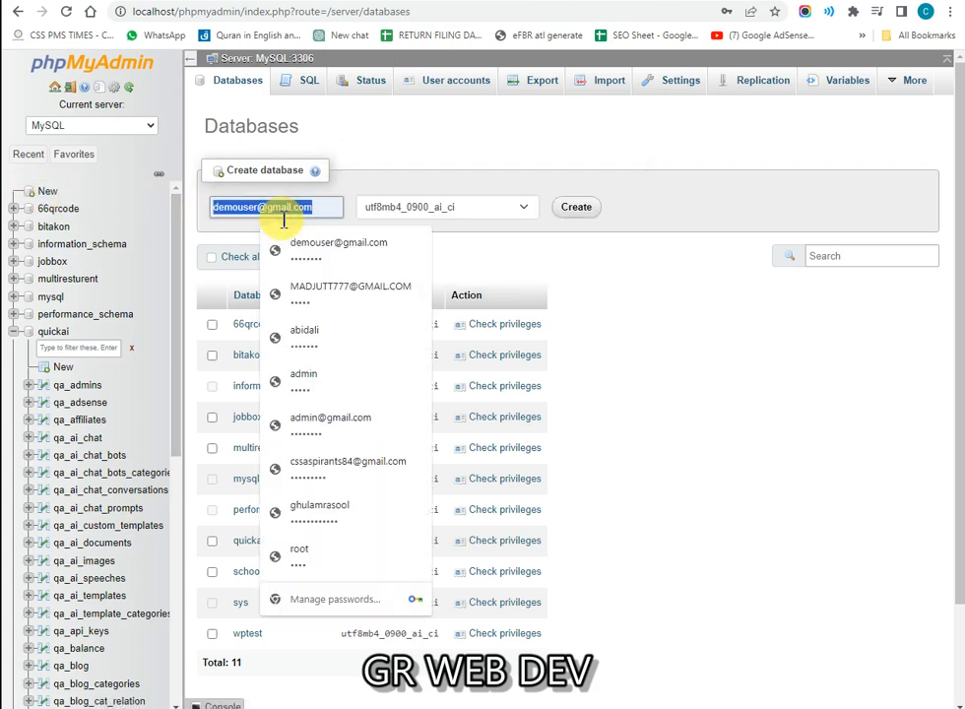
{"action": "type", "text": "viserbank"}
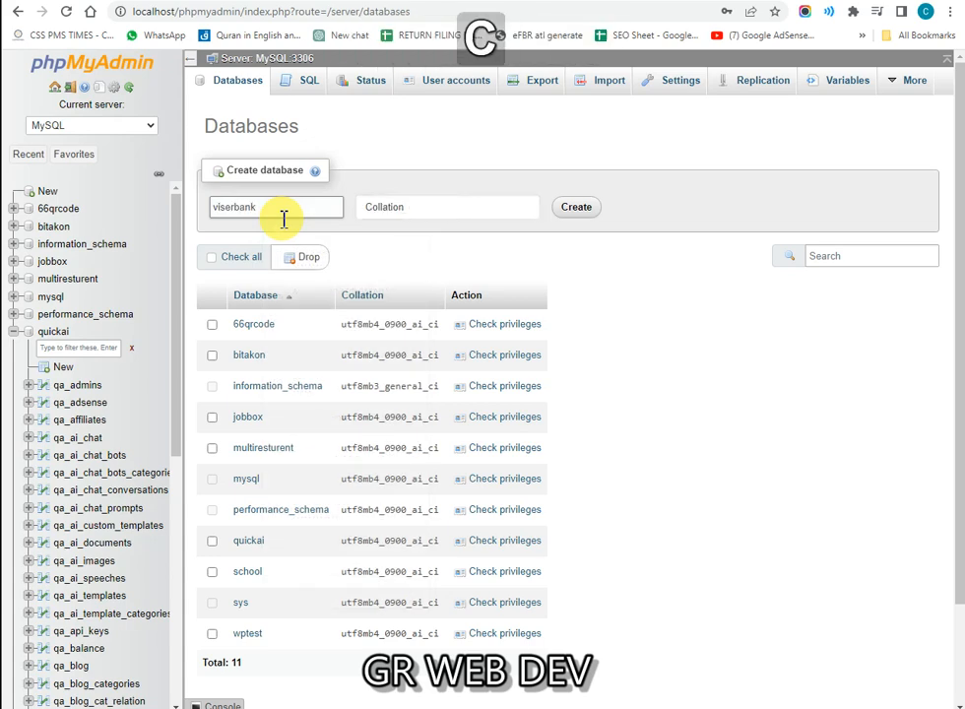
{"action": "key", "text": "Tab"}
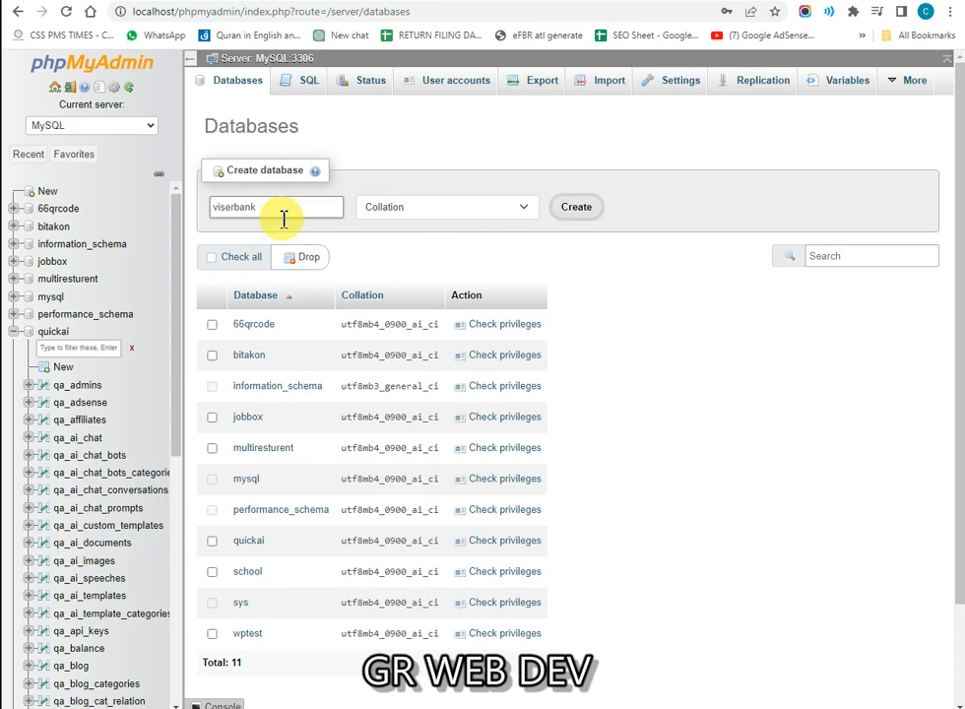
{"action": "key", "text": "Return"}
{"action": "scroll", "coordinate": [133, 211], "scroll_direction": "down", "scroll_amount": 5}
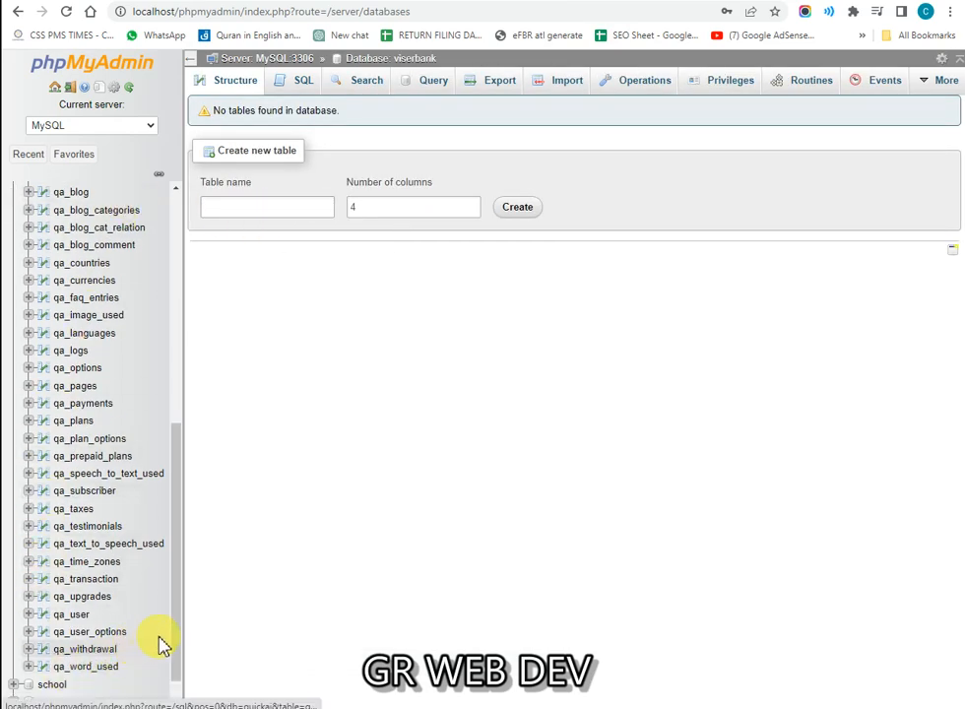
Step: Reload the WampServer localhost overview and bring up the File Explorer copy progress
{"action": "left_click", "coordinate": [313, 1]}
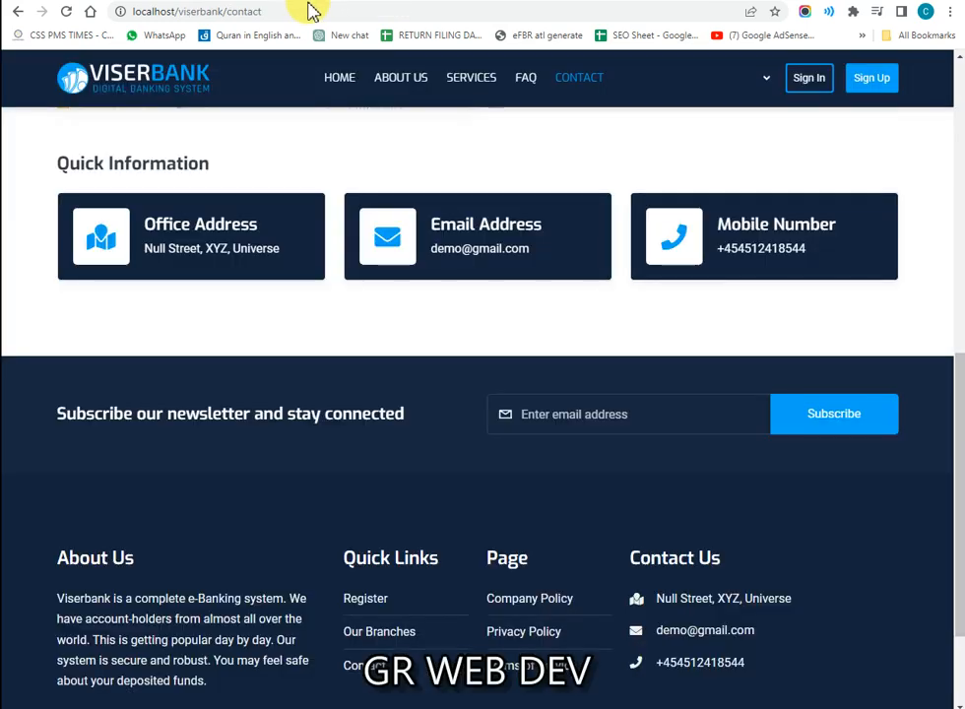
{"action": "left_click", "coordinate": [188, 1]}
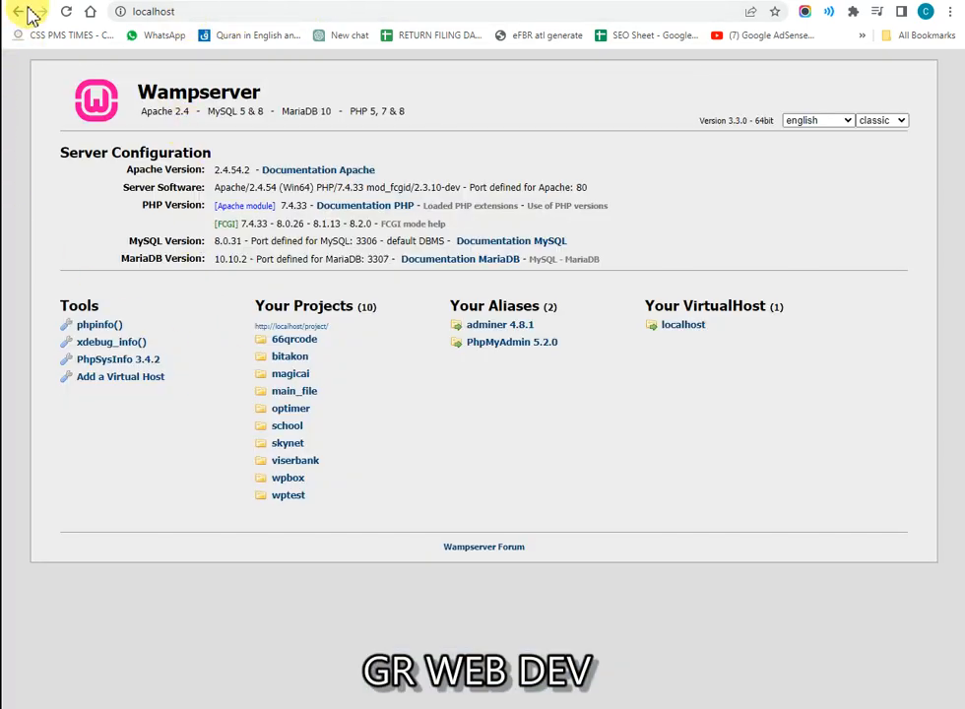
{"action": "left_click", "coordinate": [63, 13]}
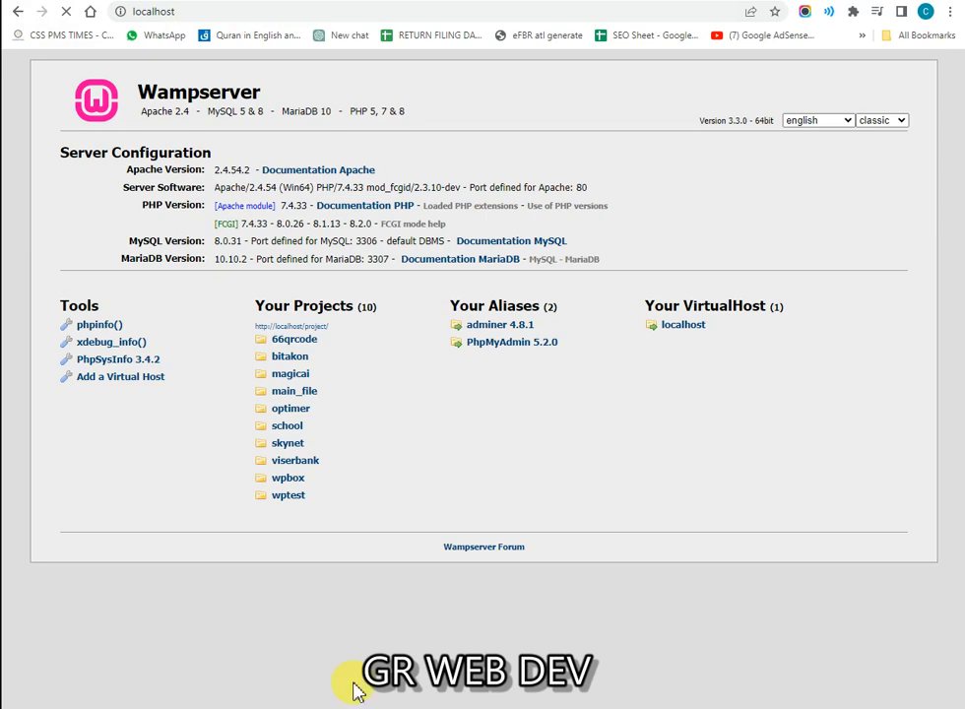
{"action": "left_click", "coordinate": [479, 618]}
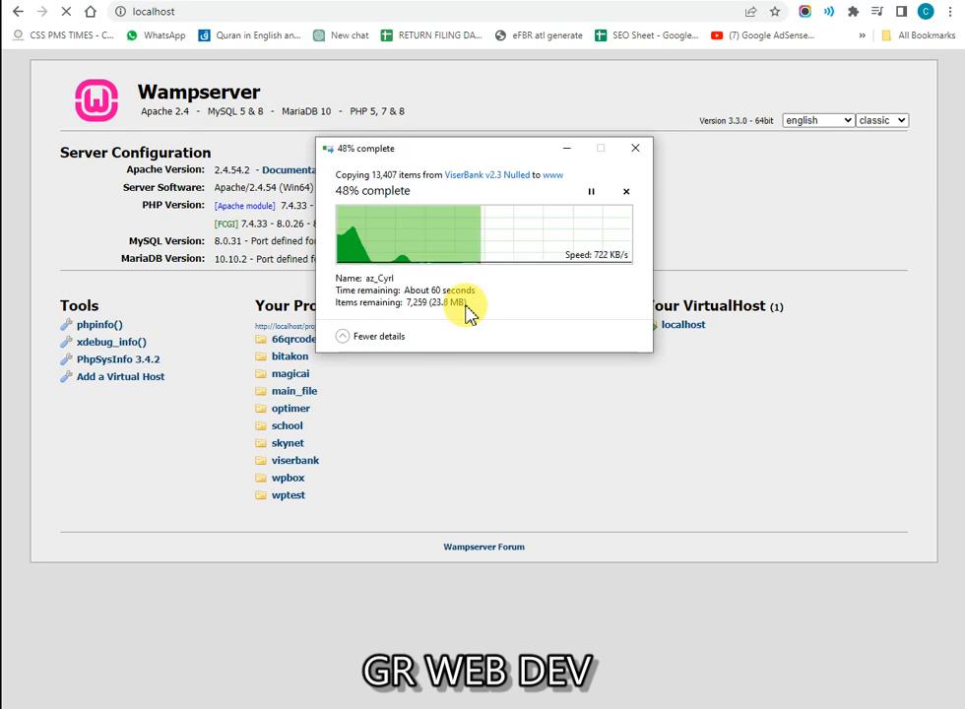
{"action": "key", "text": "shift"}
{"action": "key", "text": "shift+F1"}
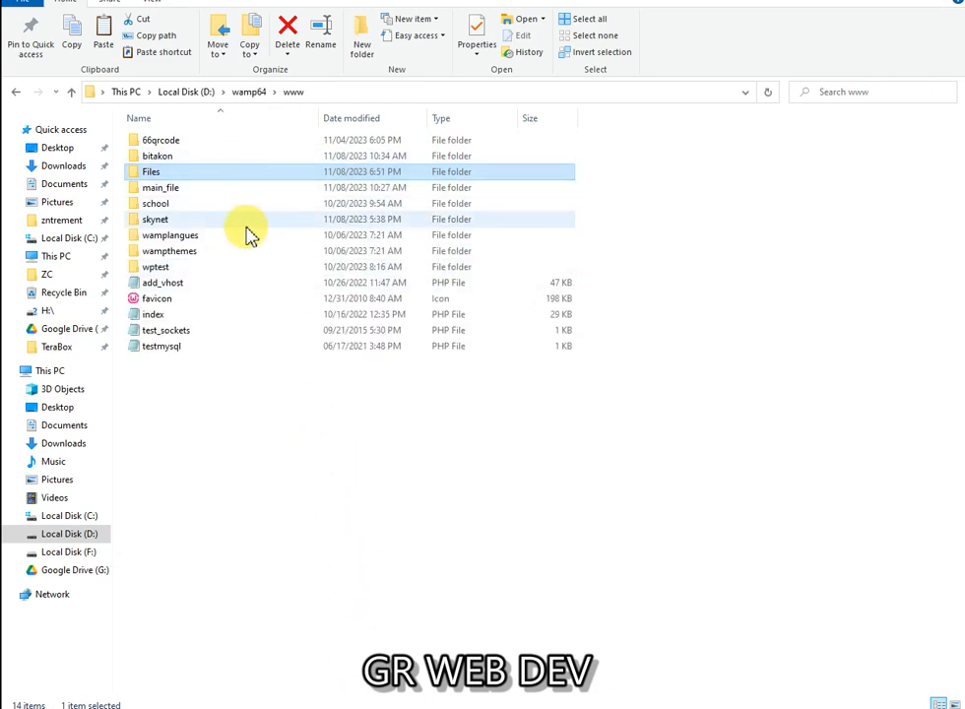
Step: Rename Files to viserbank in D:\wamp64\www, then refresh the folder view
{"action": "key", "text": "F2"}
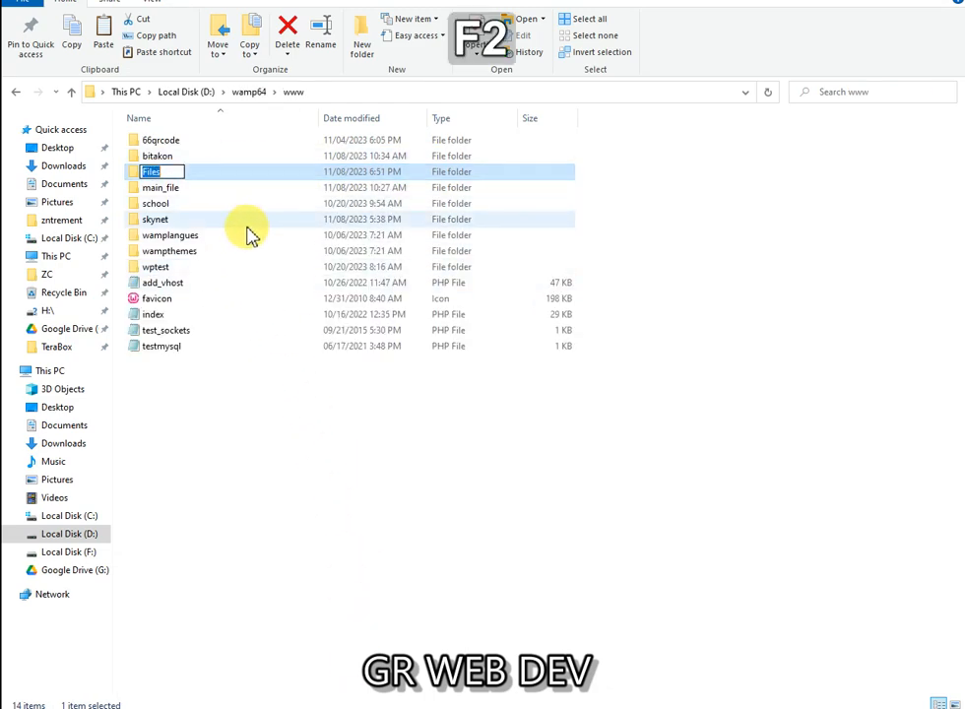
{"action": "type", "text": "viser"}
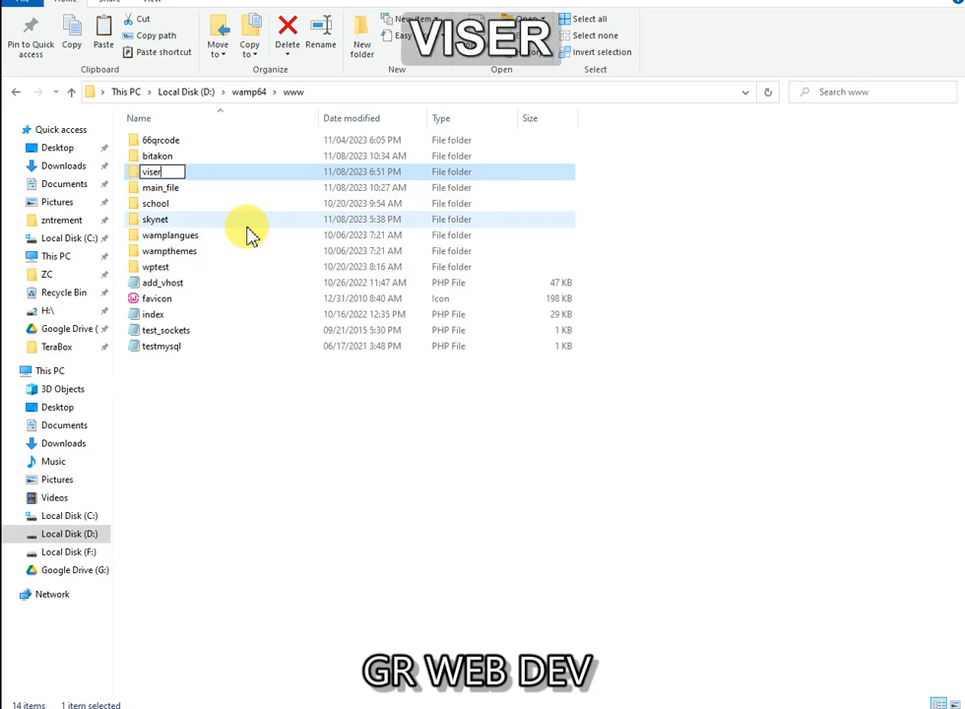
{"action": "type", "text": "bank"}
{"action": "key", "text": "Return"}
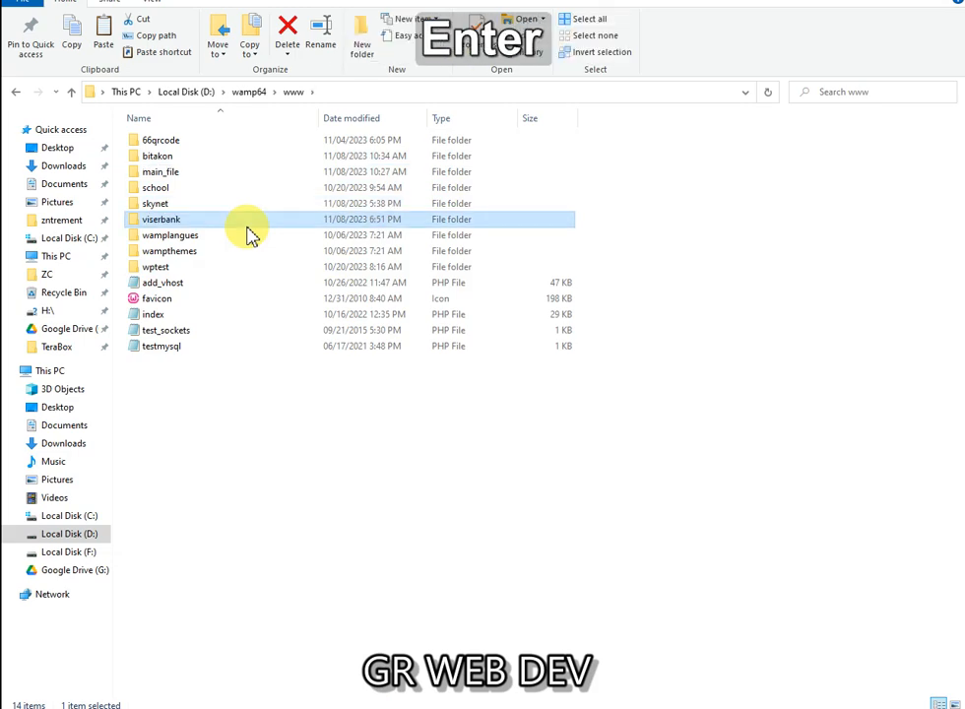
{"action": "right_click", "coordinate": [283, 407]}
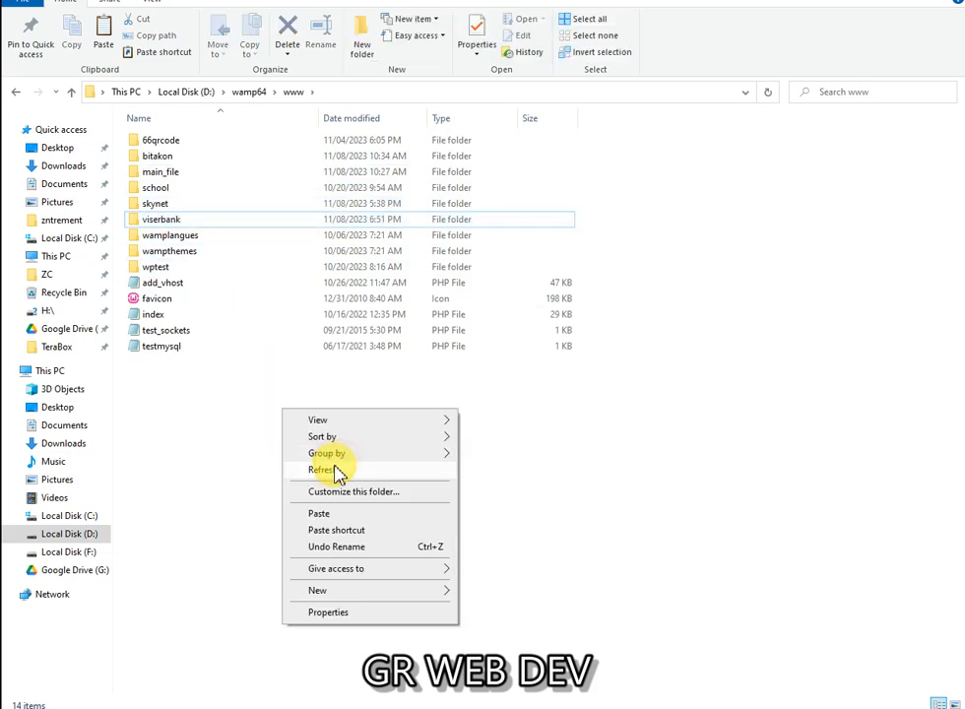
{"action": "left_click", "coordinate": [333, 468]}
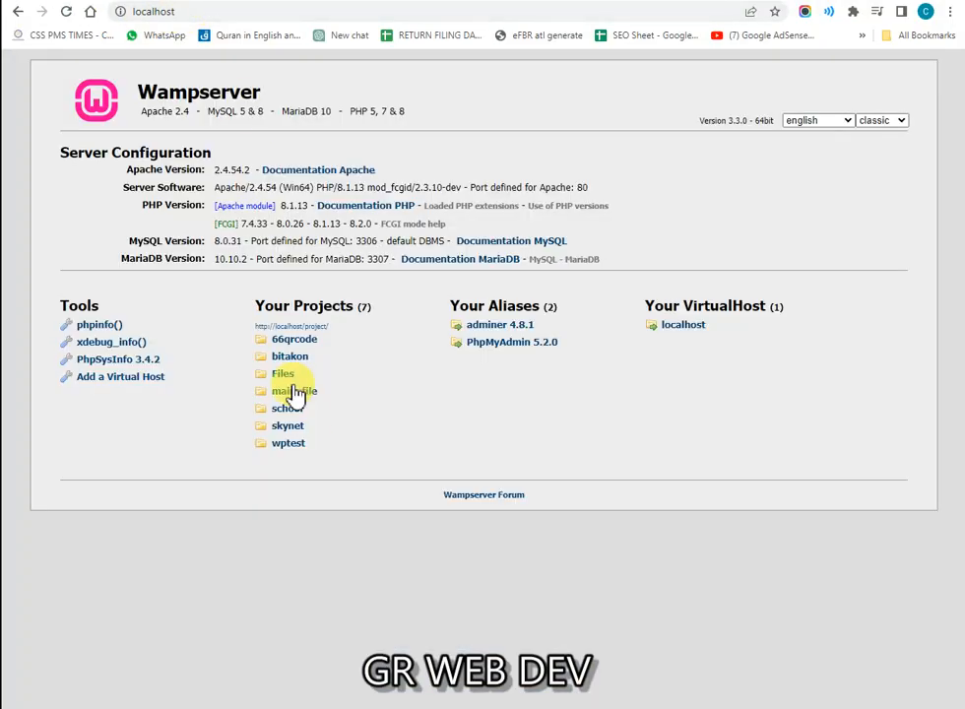
Step: Reload localhost and look over the Your Projects list for viserbank
{"action": "left_click", "coordinate": [67, 12]}
{"action": "left_click_drag", "start_coordinate": [282, 305], "coordinate": [390, 310]}
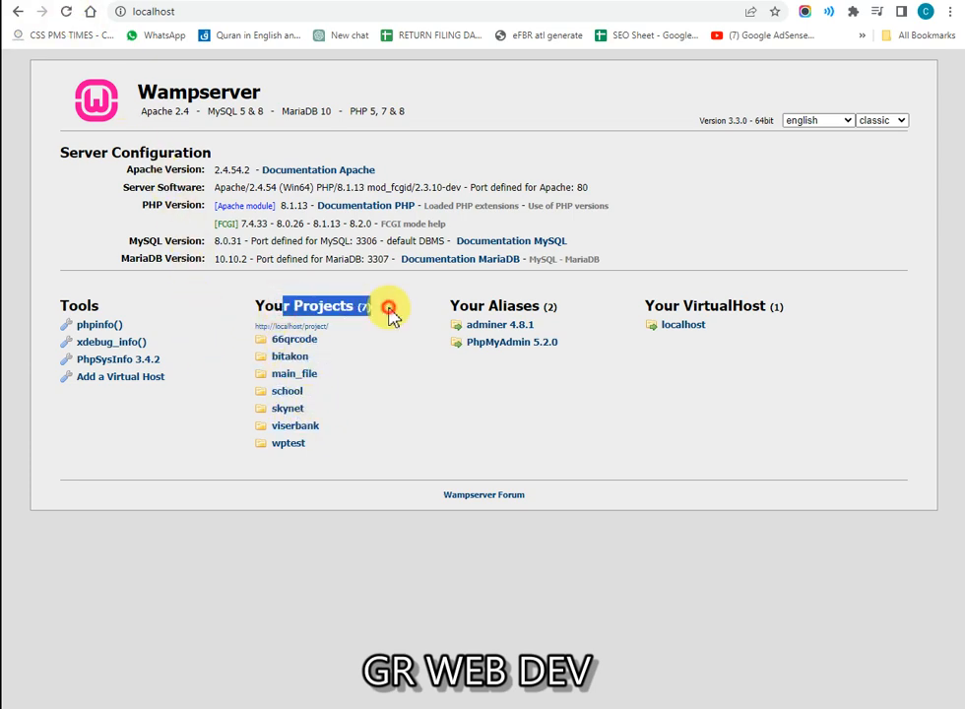
{"action": "left_click", "coordinate": [366, 307]}
{"action": "left_click_drag", "start_coordinate": [290, 342], "coordinate": [364, 420]}
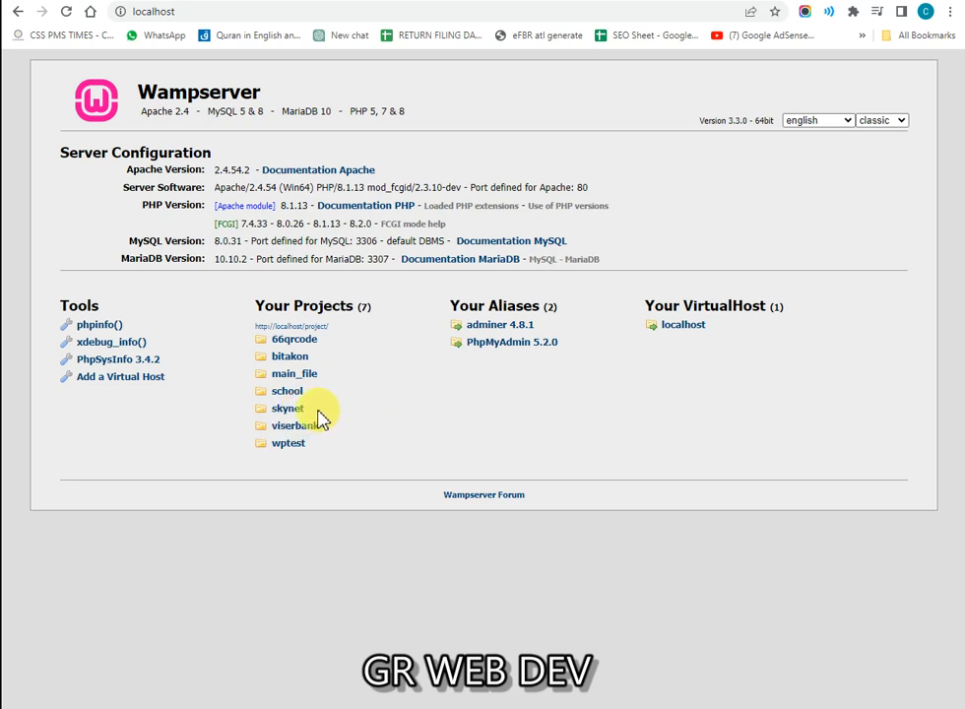
{"action": "left_click_drag", "start_coordinate": [309, 439], "coordinate": [379, 426]}
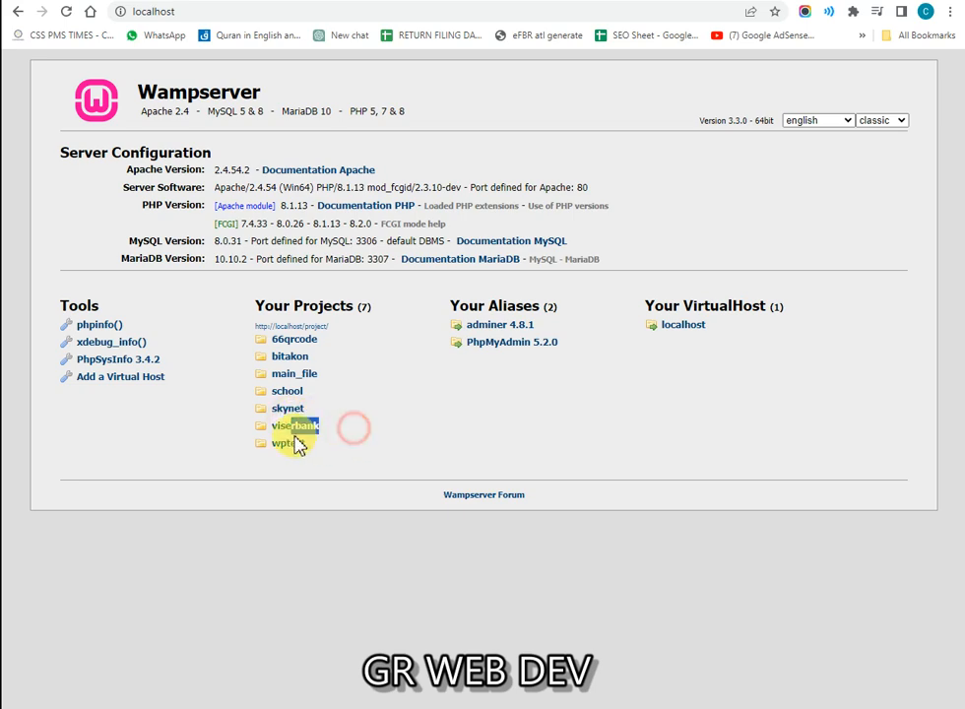
Step: Open the viserbank project link in a new tab and switch to it
{"action": "right_click", "coordinate": [258, 430]}
{"action": "left_click", "coordinate": [243, 426]}
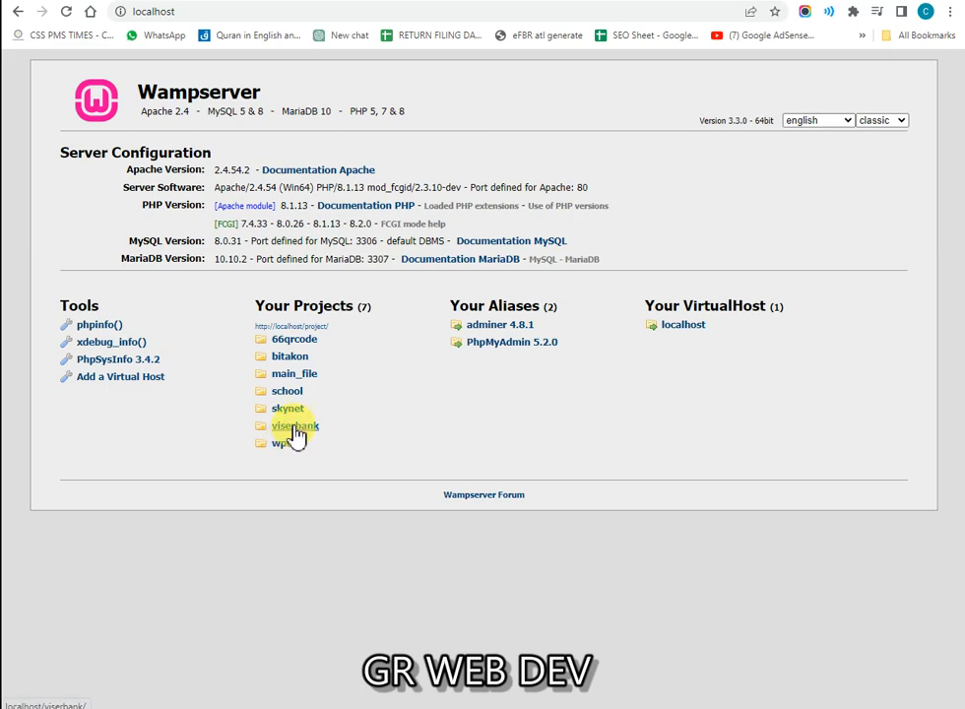
{"action": "right_click", "coordinate": [299, 426]}
{"action": "left_click", "coordinate": [318, 437]}
{"action": "left_click", "coordinate": [302, 1]}
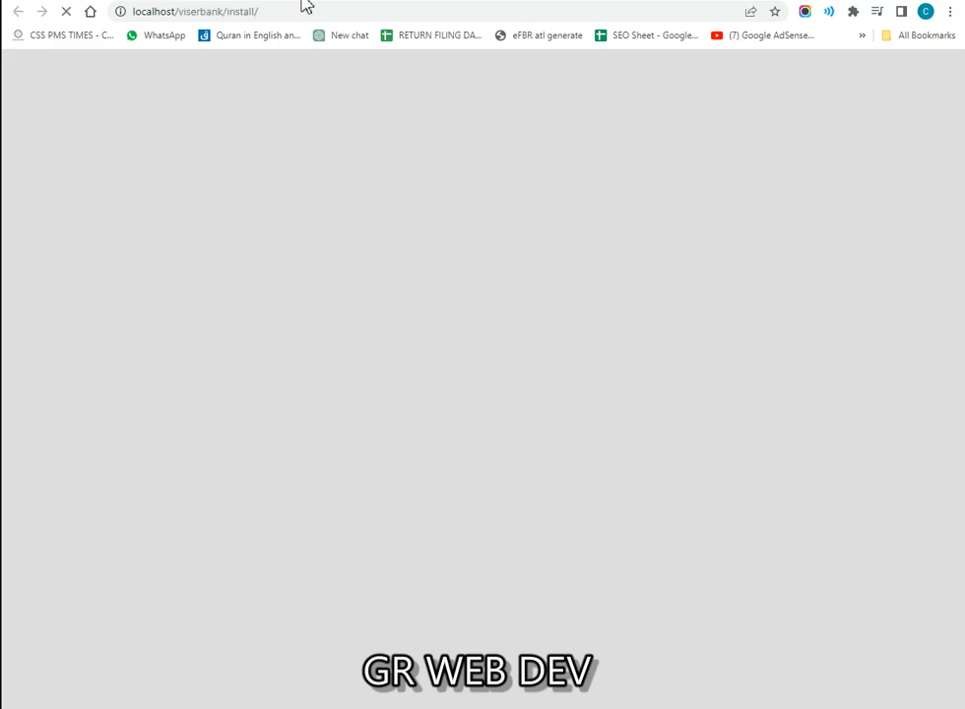
{"action": "left_click_drag", "start_coordinate": [147, 86], "coordinate": [341, 181]}
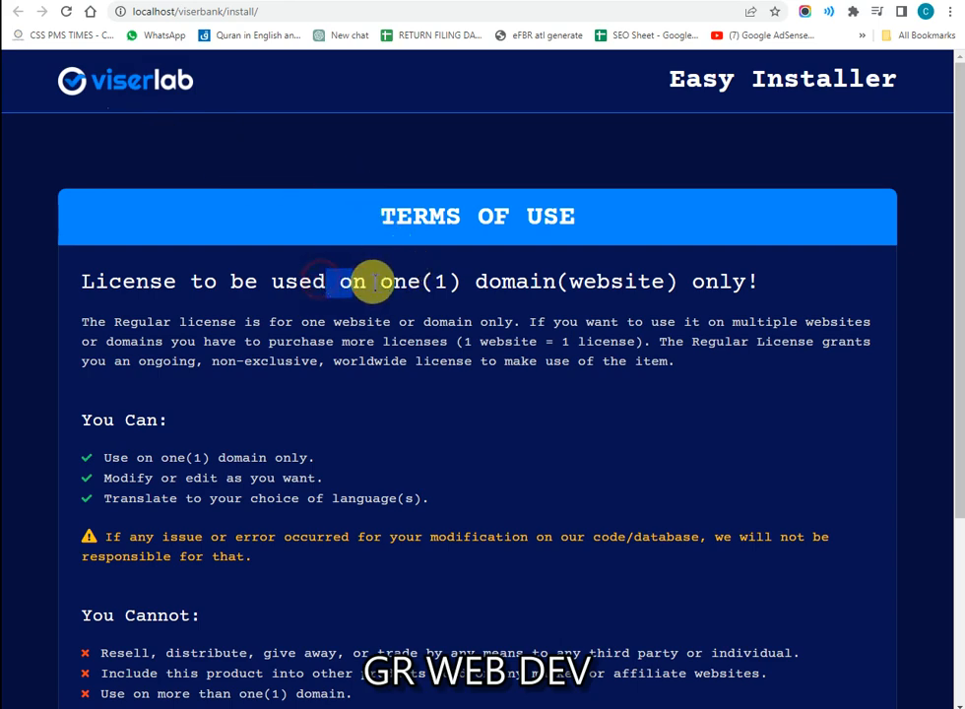
{"action": "left_click_drag", "start_coordinate": [102, 93], "coordinate": [116, 147]}
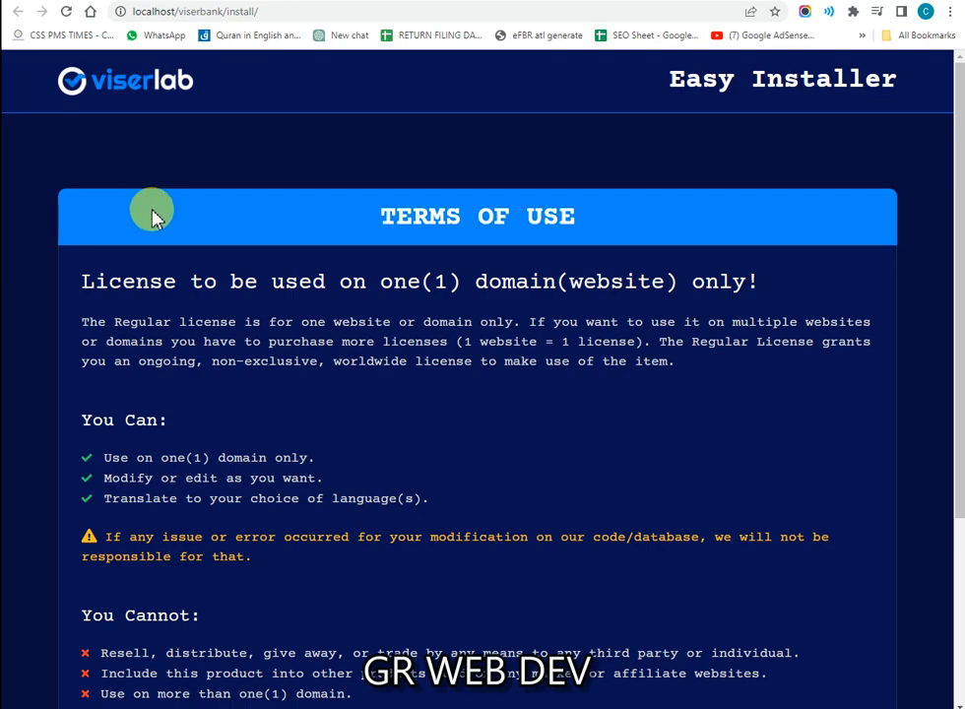
{"action": "scroll", "coordinate": [171, 258], "scroll_direction": "down", "scroll_amount": 1}
{"action": "scroll", "coordinate": [379, 288], "scroll_direction": "up", "scroll_amount": 1}
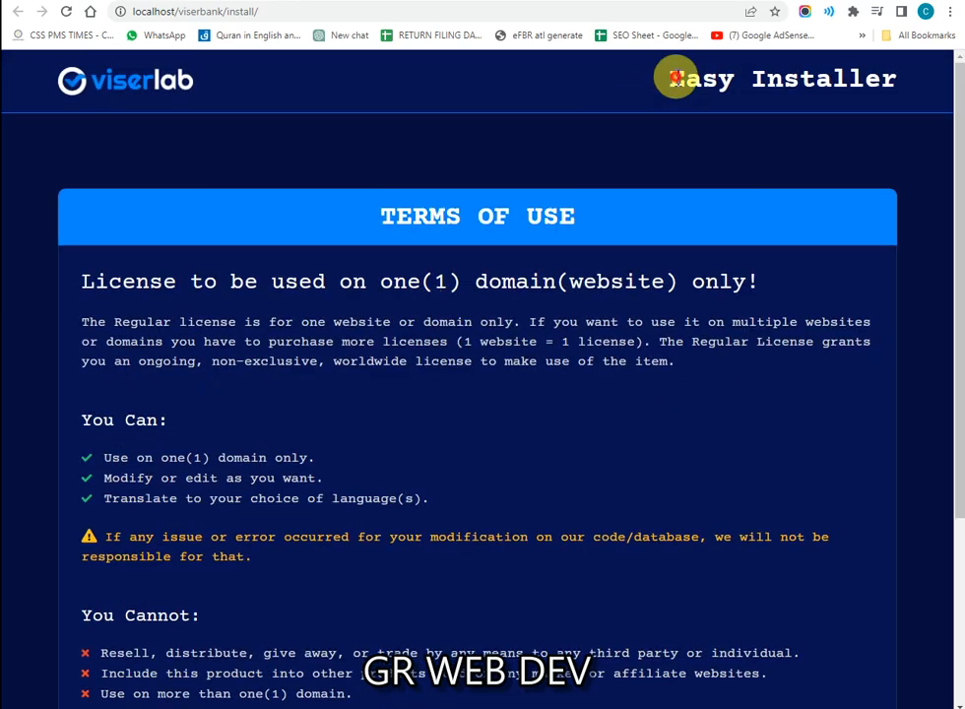
{"action": "scroll", "coordinate": [236, 439], "scroll_direction": "down", "scroll_amount": 2}
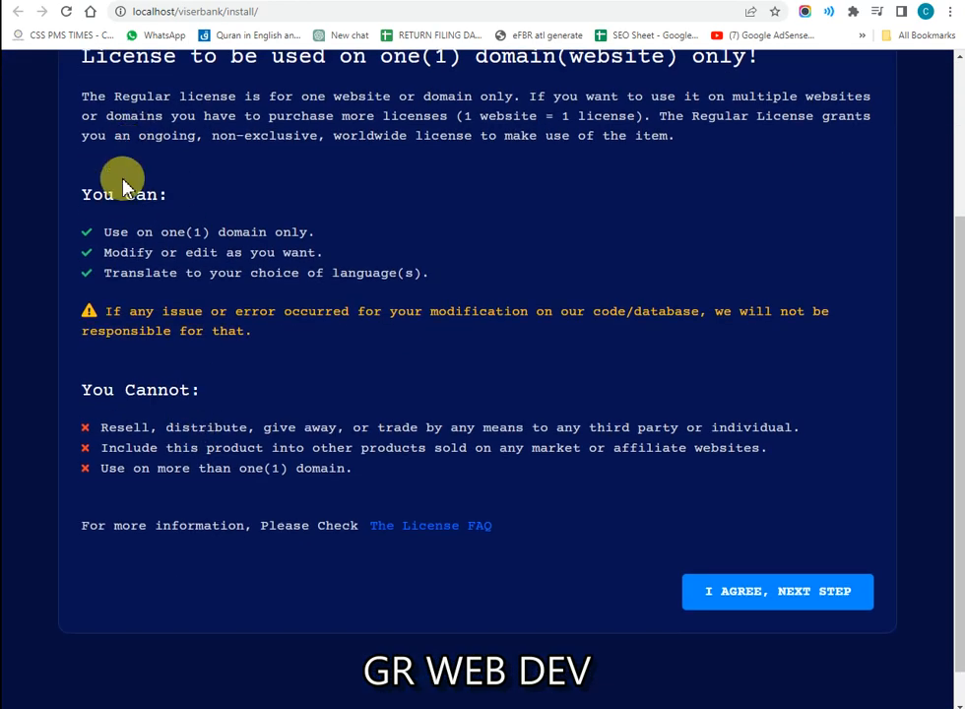
{"action": "scroll", "coordinate": [124, 202], "scroll_direction": "up", "scroll_amount": 2}
{"action": "left_click_drag", "start_coordinate": [168, 213], "coordinate": [517, 256]}
{"action": "left_click", "coordinate": [522, 258]}
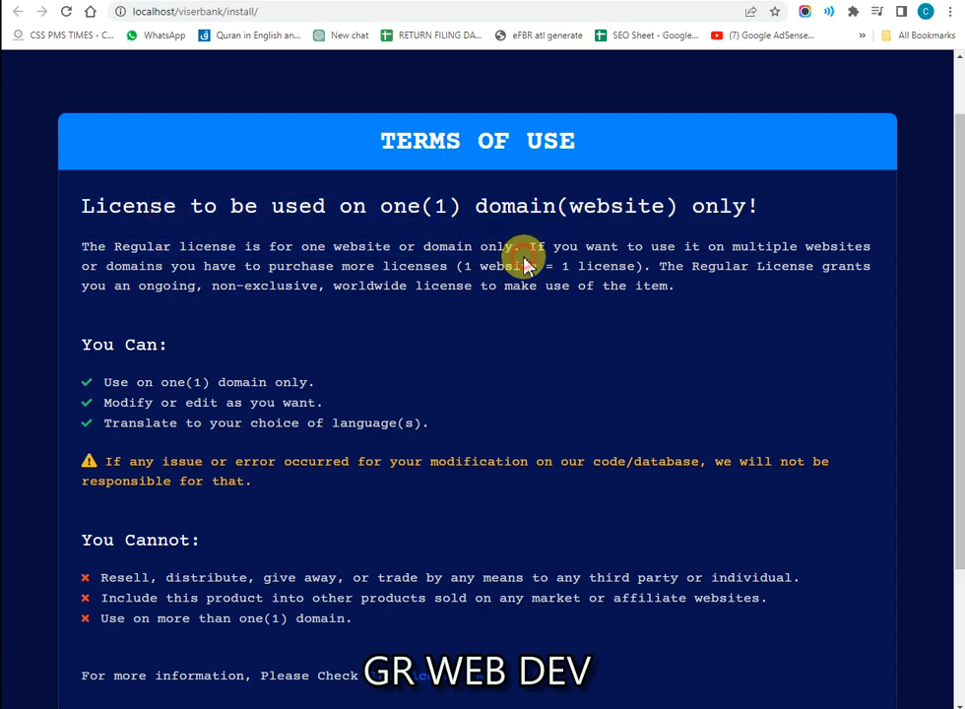
{"action": "triple_click", "coordinate": [524, 264]}
{"action": "left_click", "coordinate": [525, 284]}
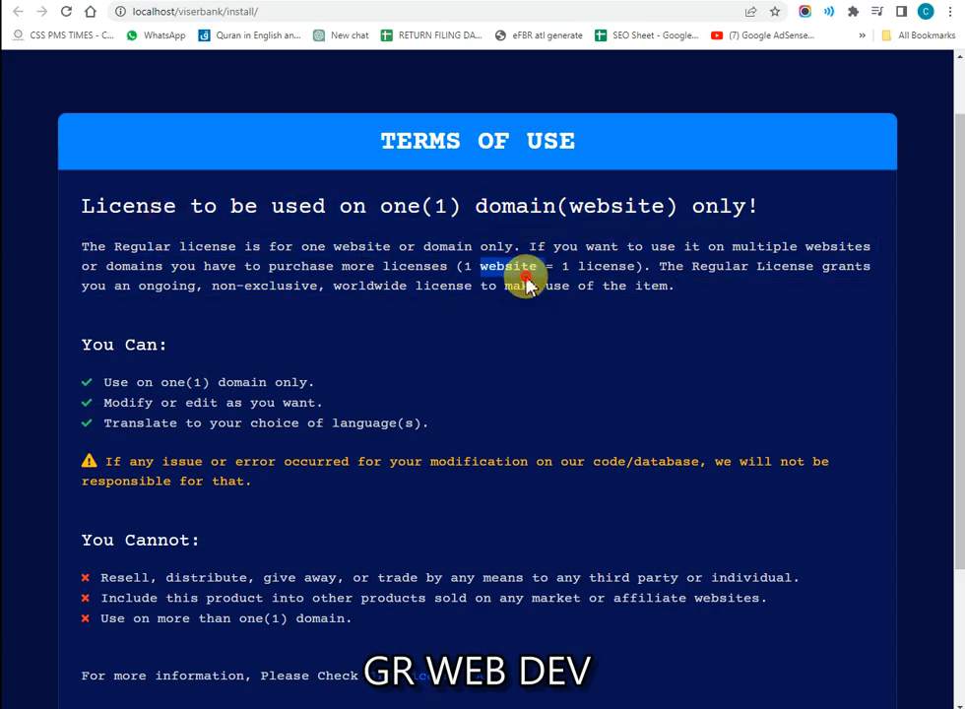
{"action": "triple_click", "coordinate": [527, 284]}
{"action": "left_click", "coordinate": [527, 284]}
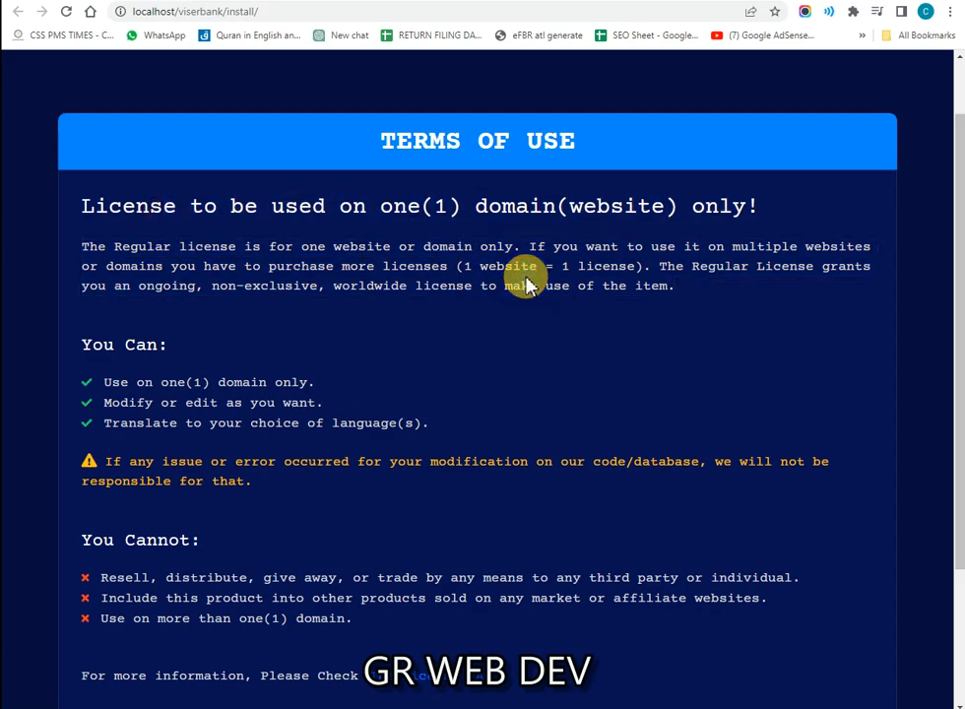
{"action": "triple_click", "coordinate": [526, 283]}
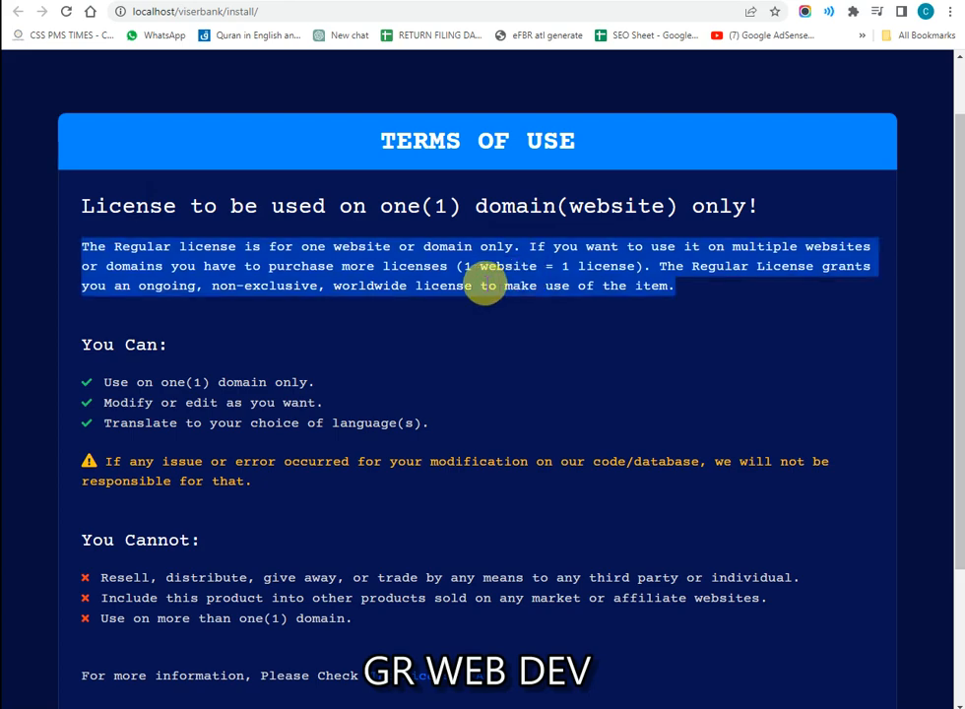
{"action": "left_click", "coordinate": [394, 283]}
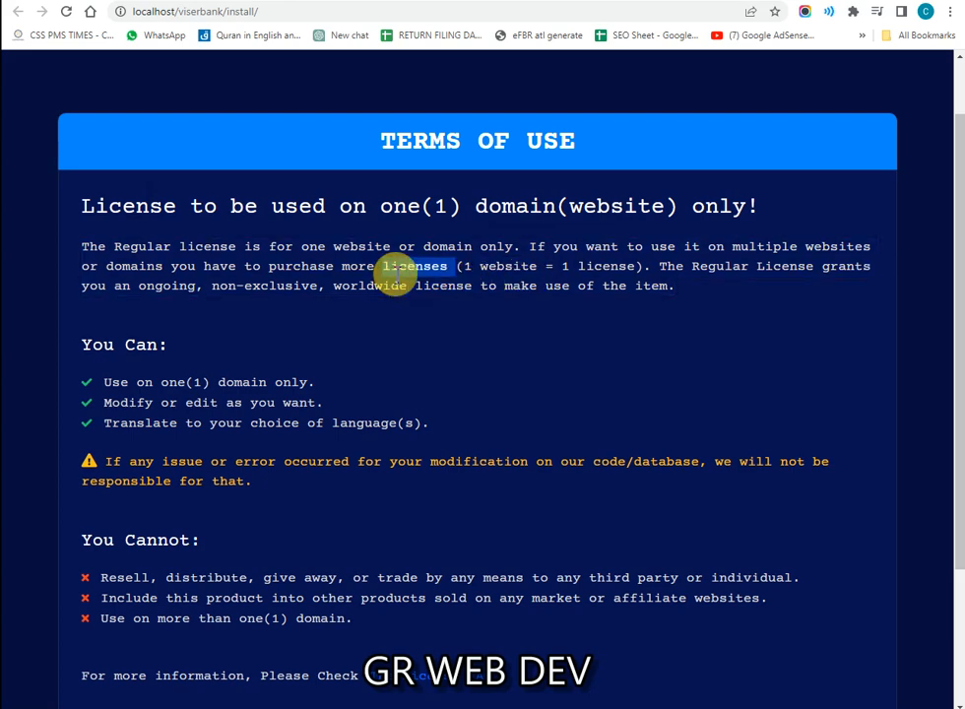
{"action": "left_click", "coordinate": [394, 283]}
{"action": "double_click", "coordinate": [393, 275]}
{"action": "triple_click", "coordinate": [394, 279]}
{"action": "left_click", "coordinate": [249, 382]}
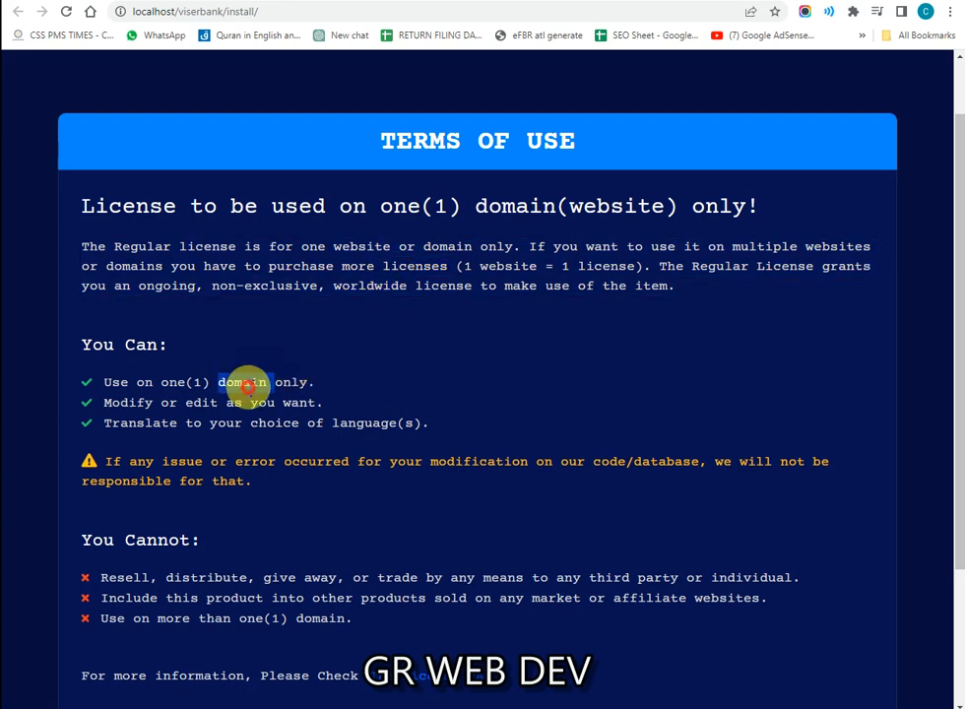
{"action": "triple_click", "coordinate": [249, 384]}
{"action": "triple_click", "coordinate": [254, 402]}
{"action": "left_click", "coordinate": [175, 418]}
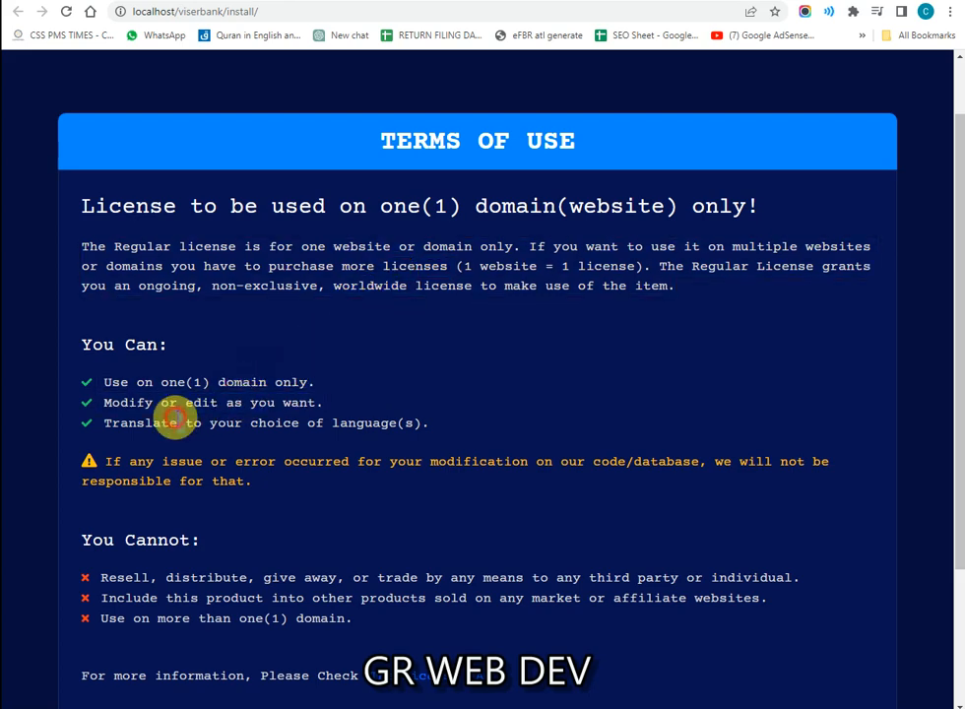
{"action": "triple_click", "coordinate": [175, 421]}
{"action": "left_click", "coordinate": [194, 455]}
{"action": "triple_click", "coordinate": [197, 460]}
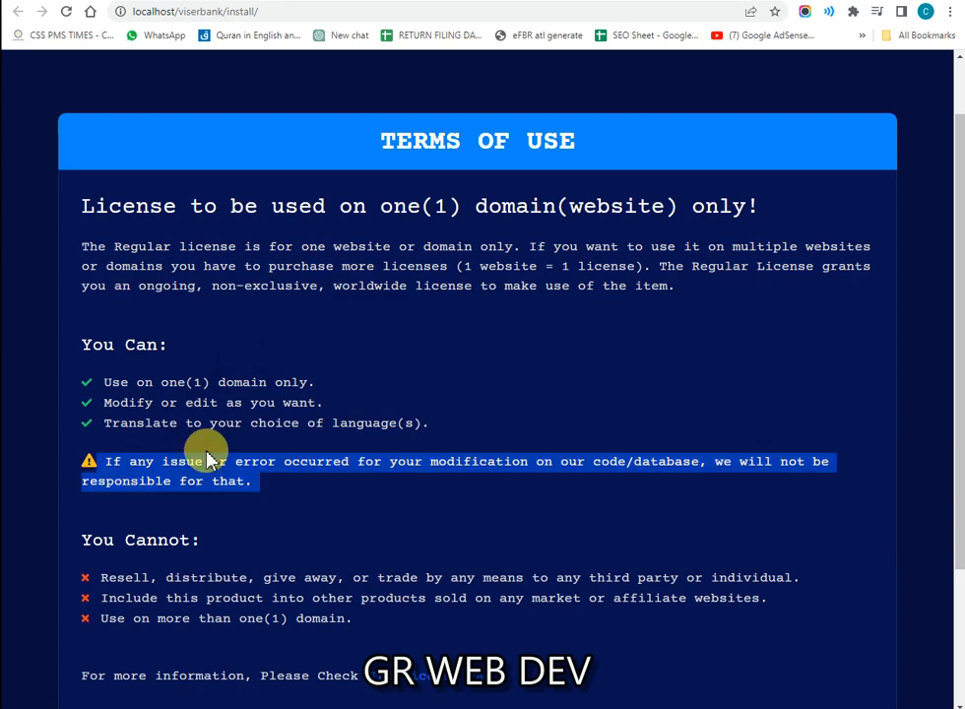
{"action": "left_click", "coordinate": [258, 482]}
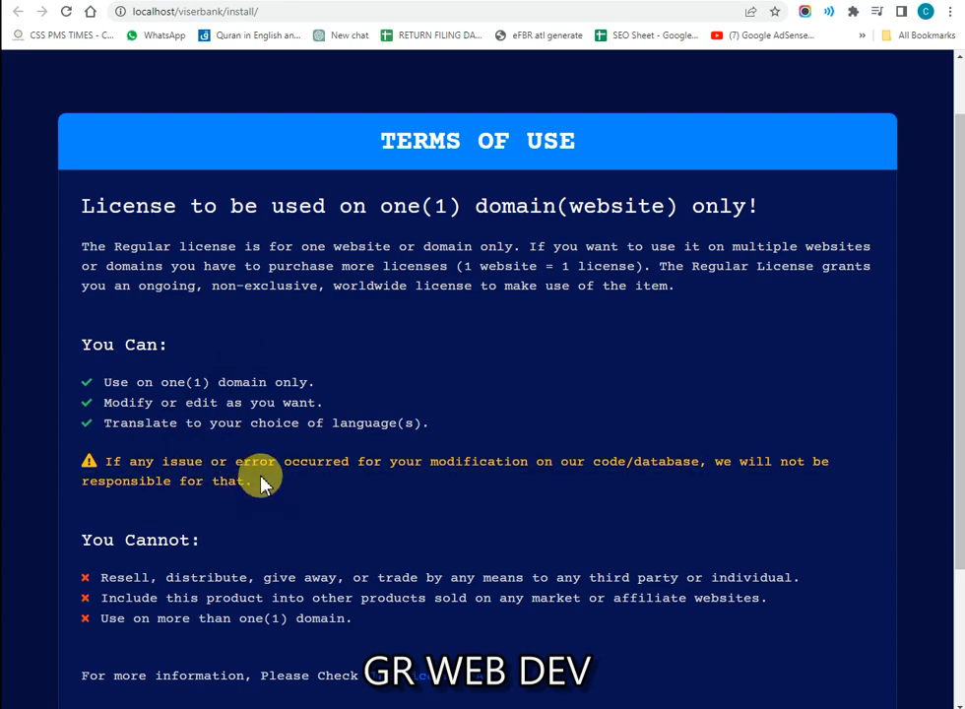
{"action": "double_click", "coordinate": [256, 462]}
{"action": "scroll", "coordinate": [255, 473], "scroll_direction": "down", "scroll_amount": 2}
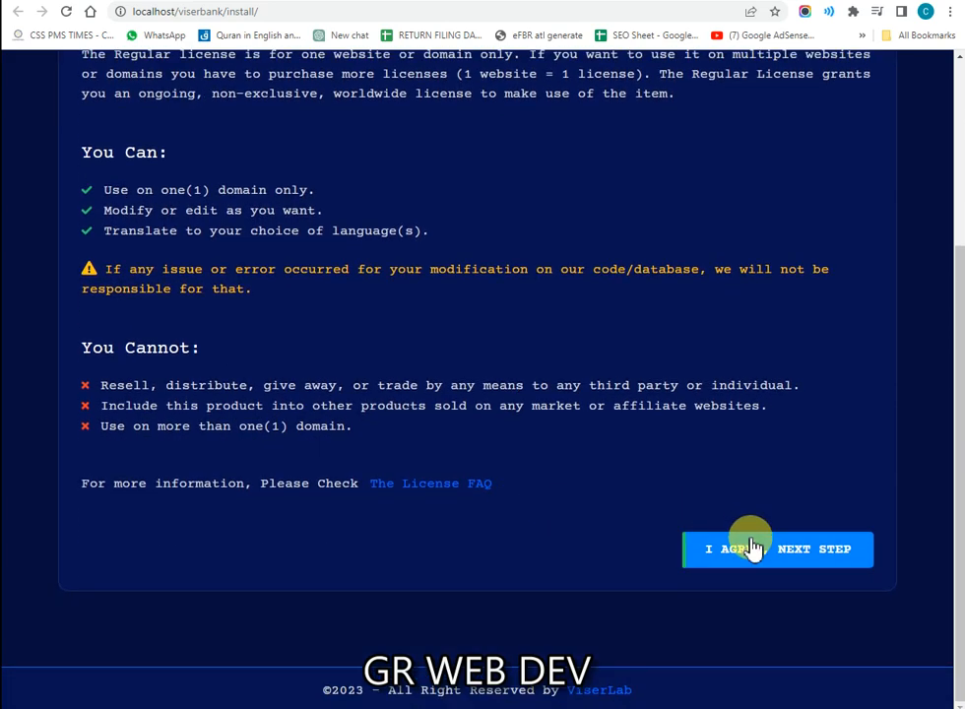
Step: Accept the license, review the passing detailed requirements check, and continue to the Information form
{"action": "left_click", "coordinate": [743, 556]}
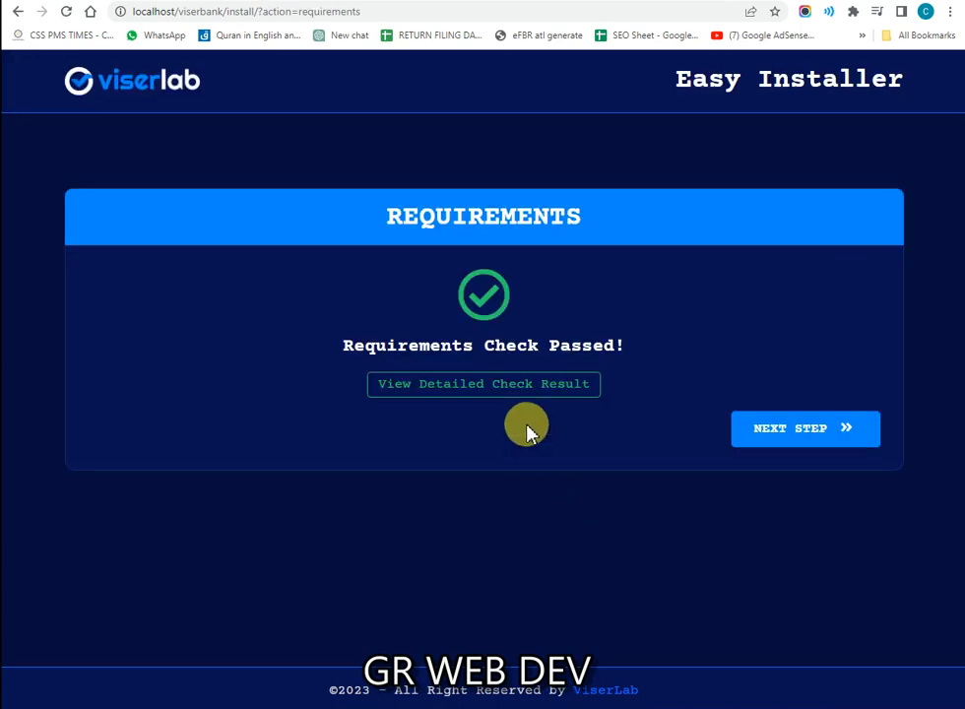
{"action": "left_click", "coordinate": [428, 387]}
{"action": "scroll", "coordinate": [300, 305], "scroll_direction": "down", "scroll_amount": 2}
{"action": "scroll", "coordinate": [296, 295], "scroll_direction": "down", "scroll_amount": 5}
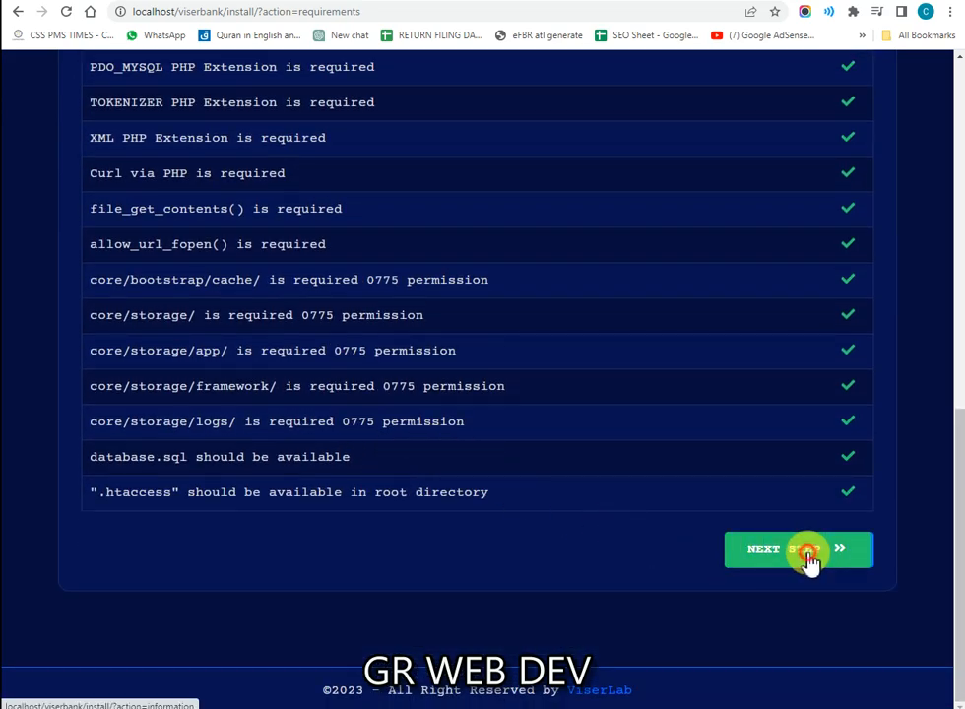
{"action": "left_click", "coordinate": [805, 553]}
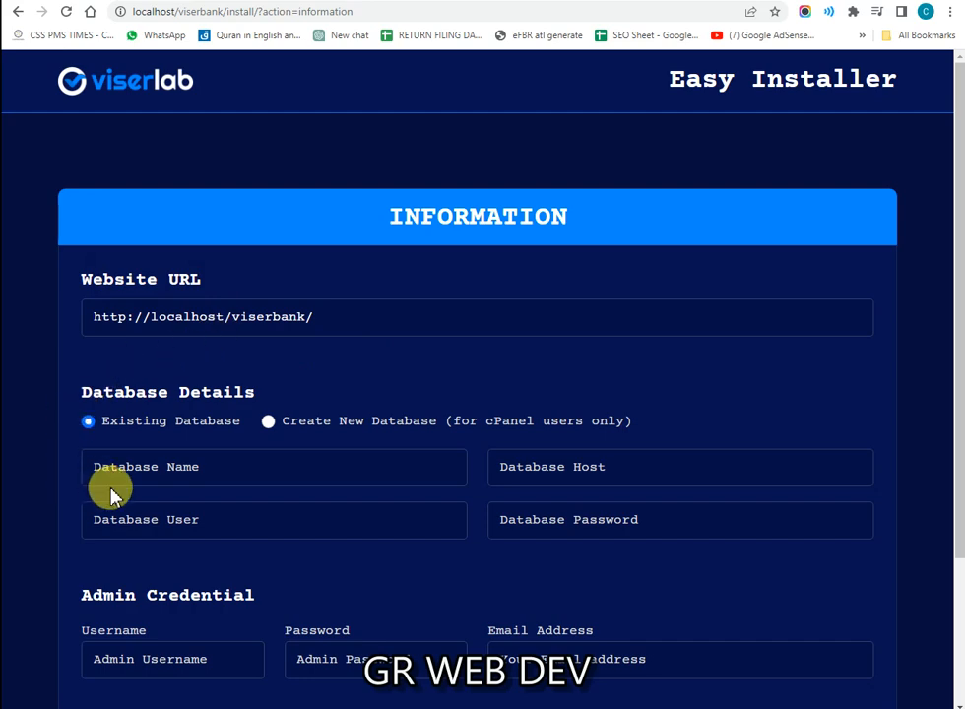
Step: Enter database name viserbank, host localhost, user root and the database password
{"action": "left_click", "coordinate": [196, 474]}
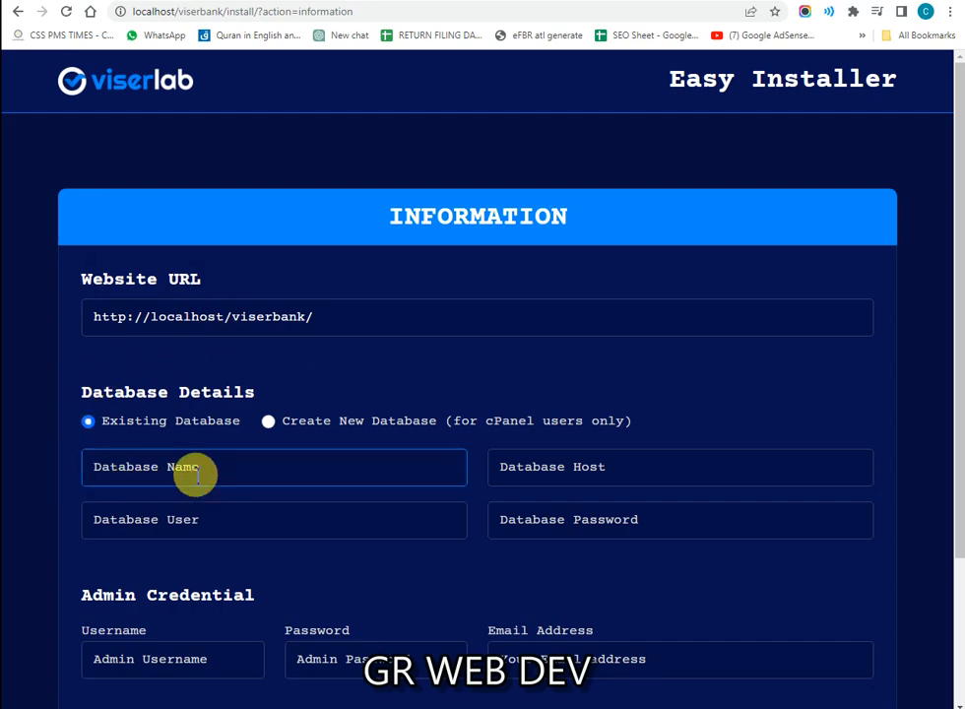
{"action": "key", "text": "ctrl+Page_Down"}
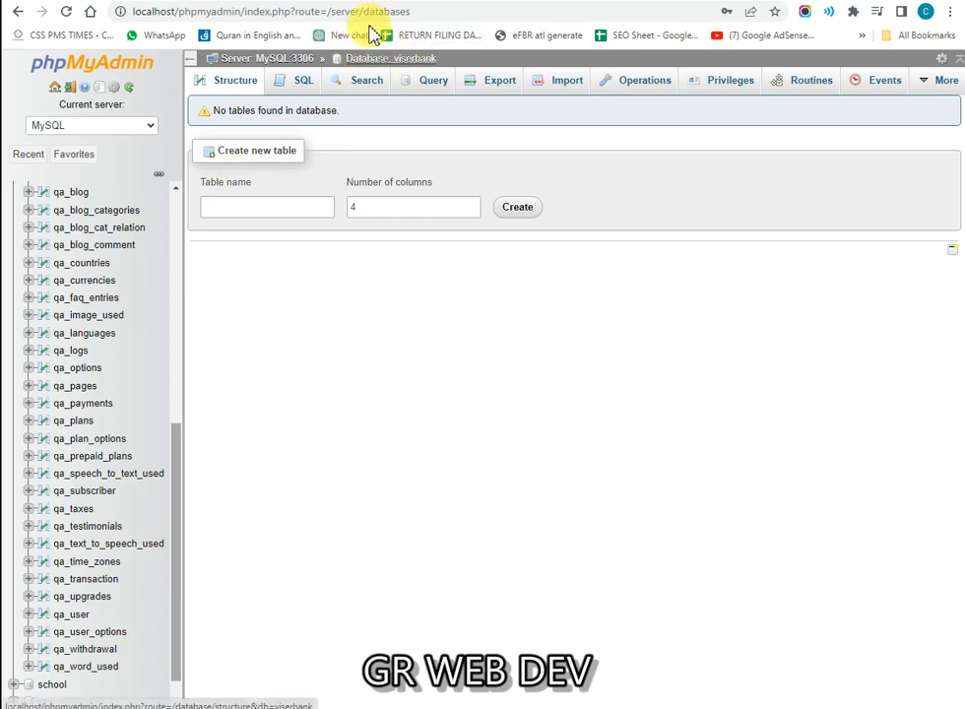
{"action": "key", "text": "ctrl+Page_Up"}
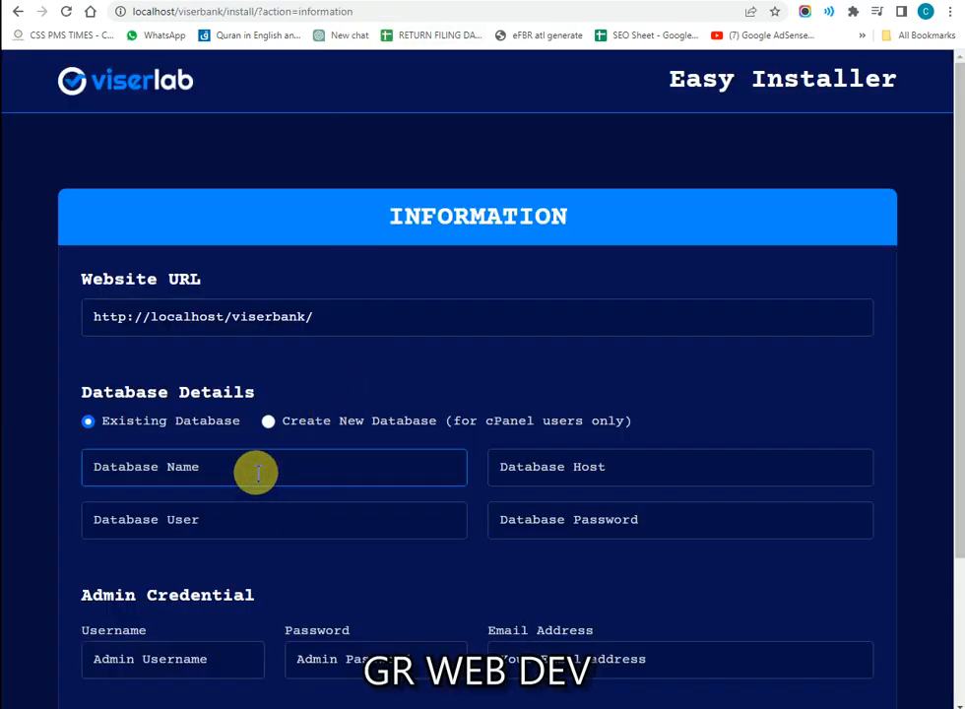
{"action": "type", "text": "viserbank"}
{"action": "key", "text": "Tab"}
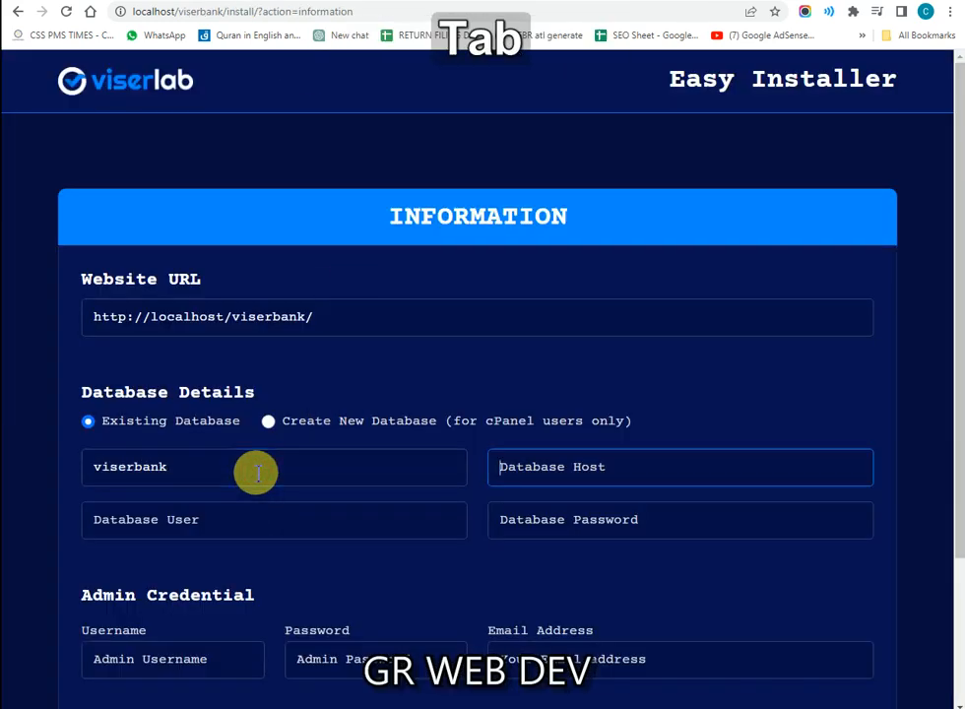
{"action": "type", "text": "local"}
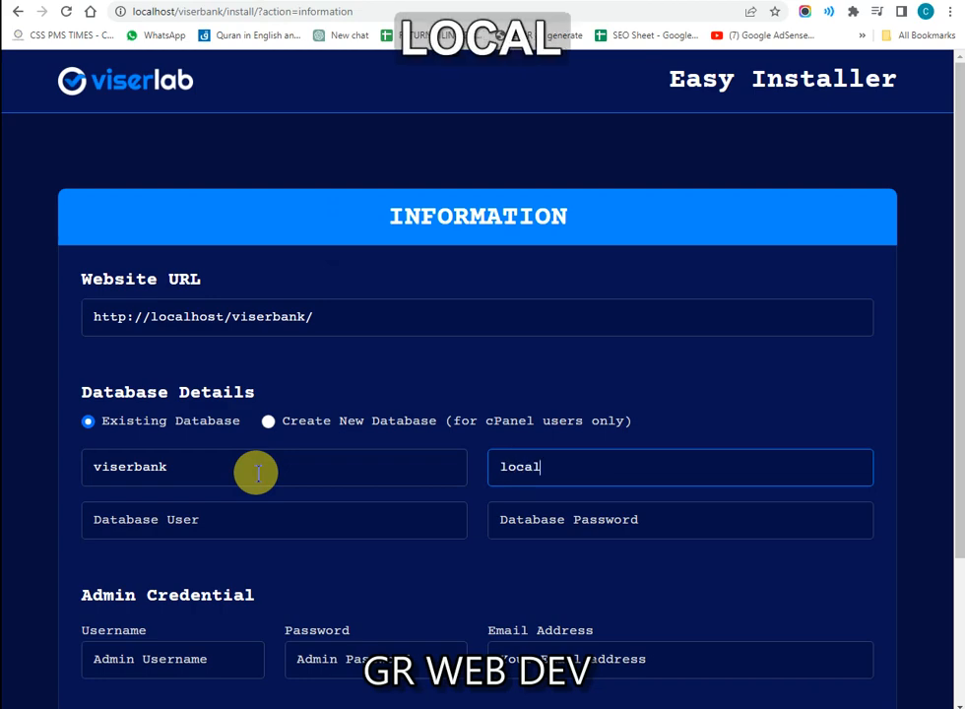
{"action": "type", "text": "host"}
{"action": "key", "text": "Tab"}
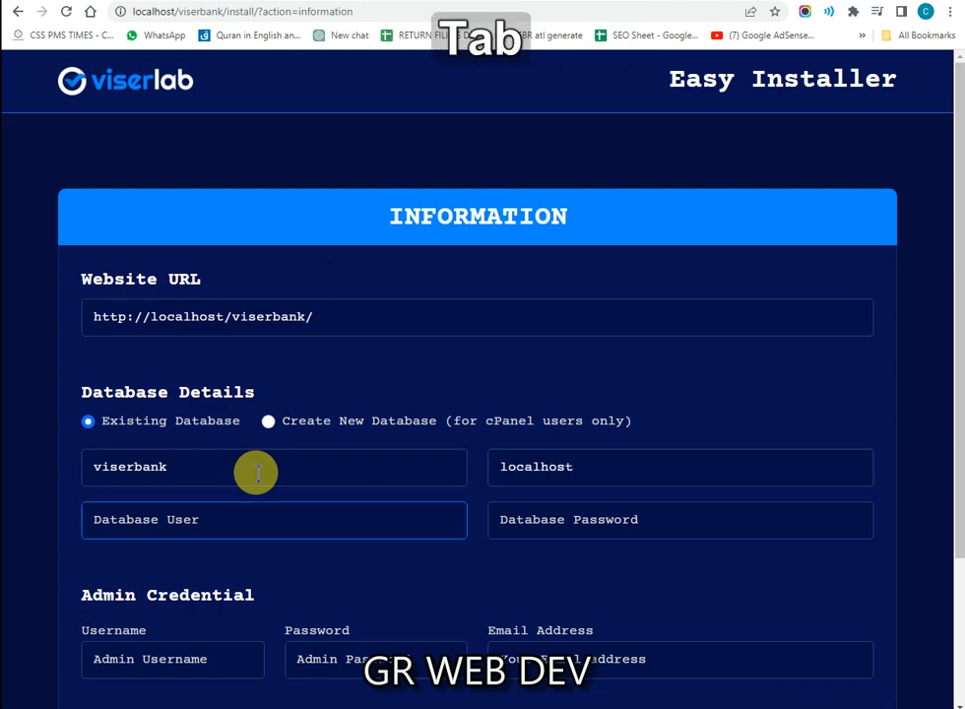
{"action": "type", "text": "root"}
{"action": "key", "text": "Tab"}
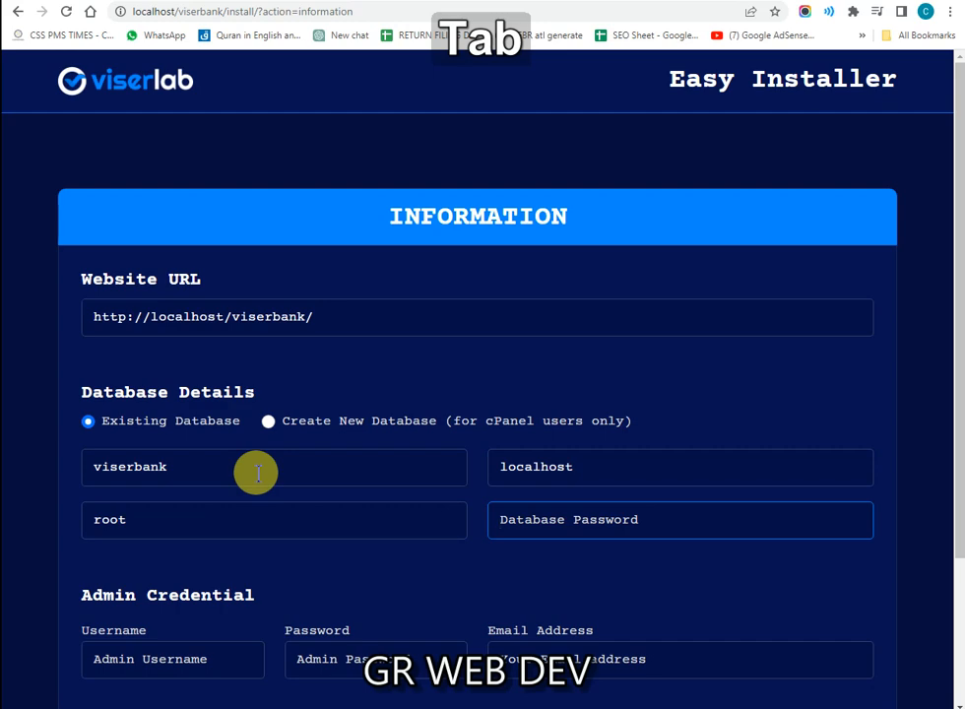
{"action": "type", "text": "root"}
{"action": "key", "text": "Tab"}
{"action": "key", "text": "shift+Tab"}
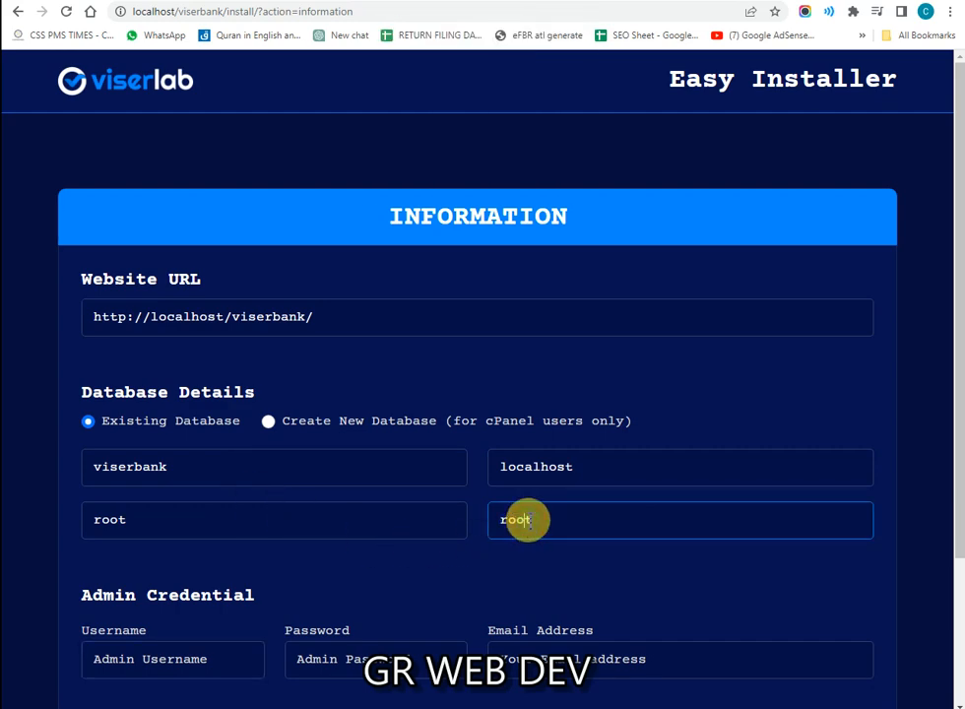
{"action": "key", "text": "ctrl"}
Step: Enter admin username admin, the admin password and the administrator's e-mail address
{"action": "left_click", "coordinate": [214, 662]}
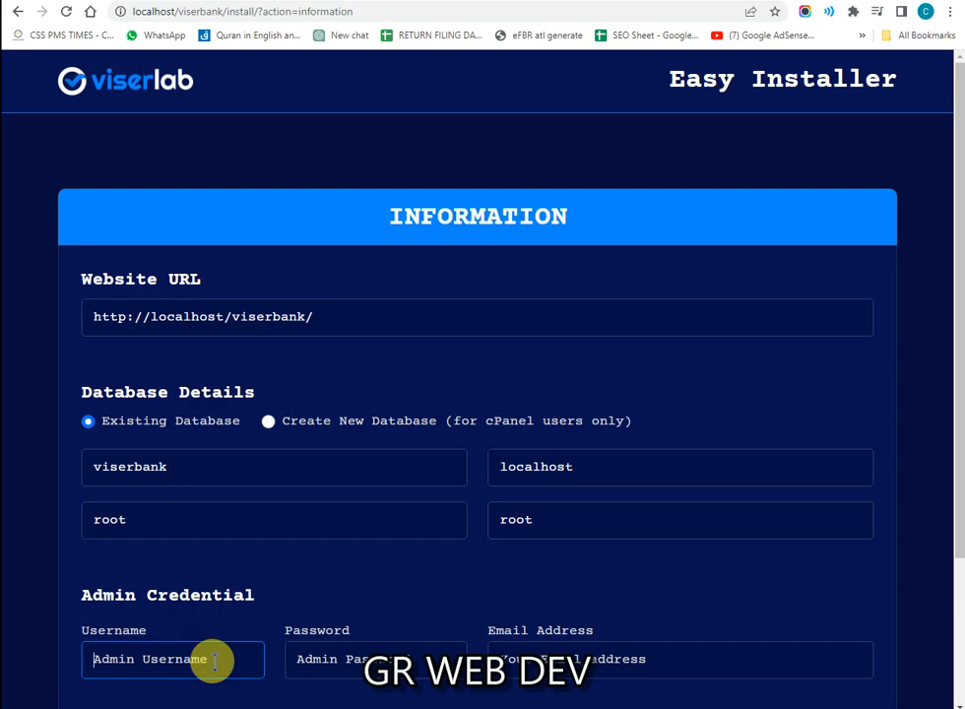
{"action": "type", "text": "admin"}
{"action": "key", "text": "Tab"}
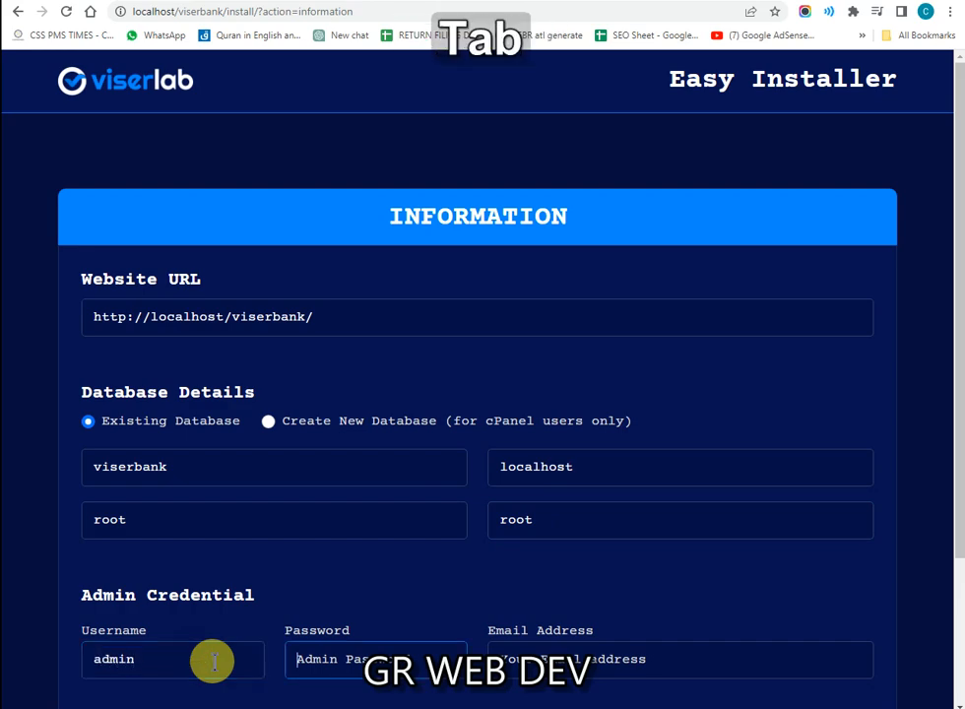
{"action": "type", "text": "admin"}
{"action": "key", "text": "Tab"}
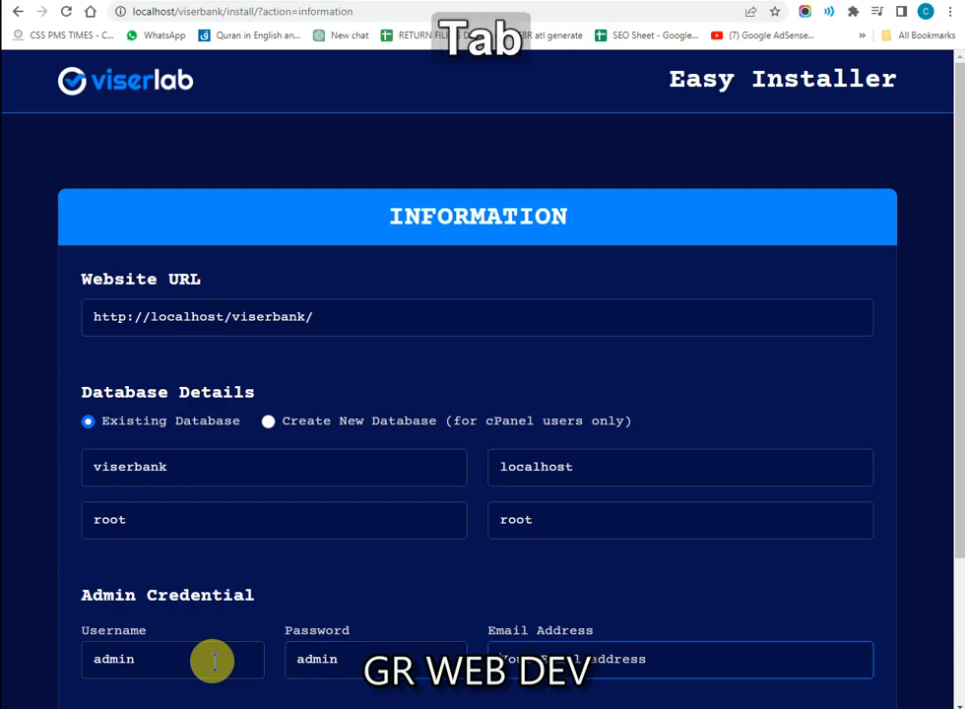
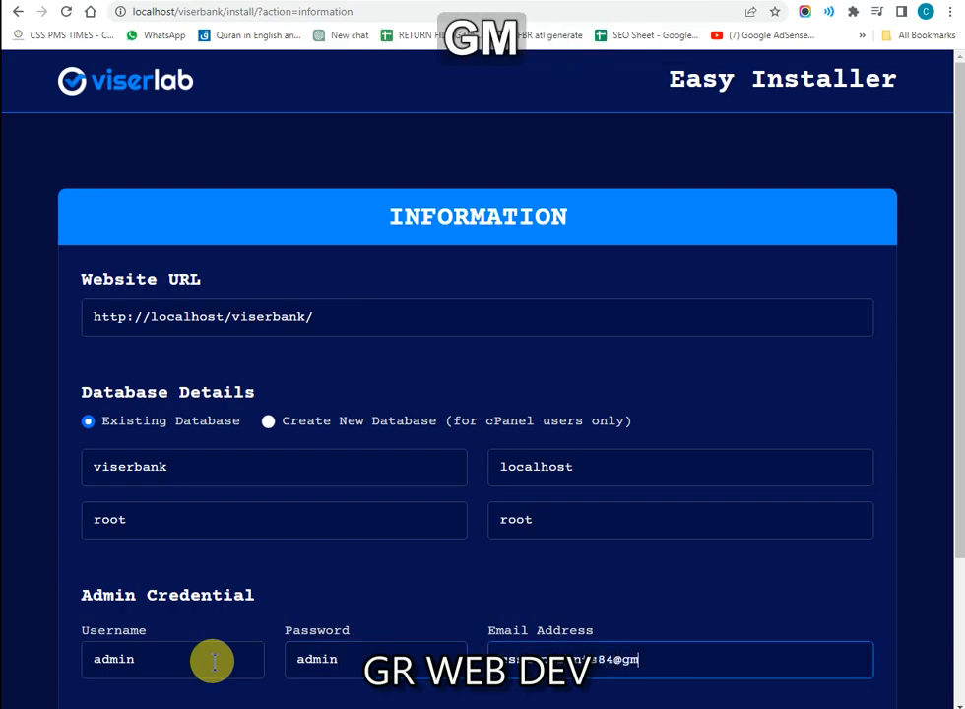
{"action": "scroll", "coordinate": [213, 664], "scroll_direction": "down", "scroll_amount": 3}
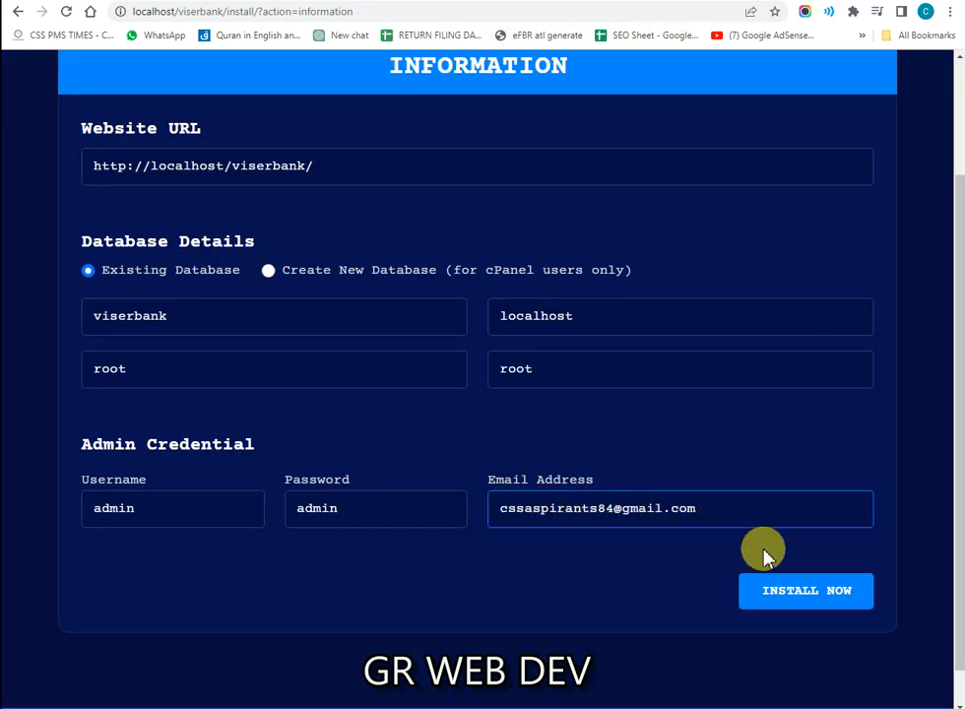
Step: Run the installation, check the new database in phpMyAdmin, and review the delete-install-folder note
{"action": "left_click", "coordinate": [788, 596]}
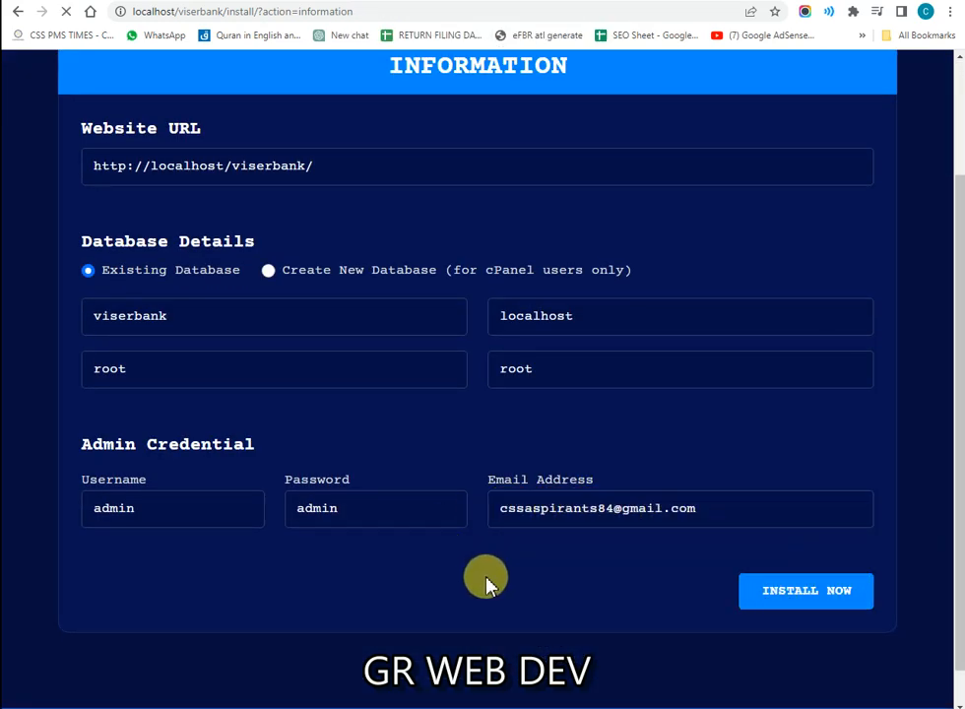
{"action": "scroll", "coordinate": [423, 551], "scroll_direction": "up", "scroll_amount": 3}
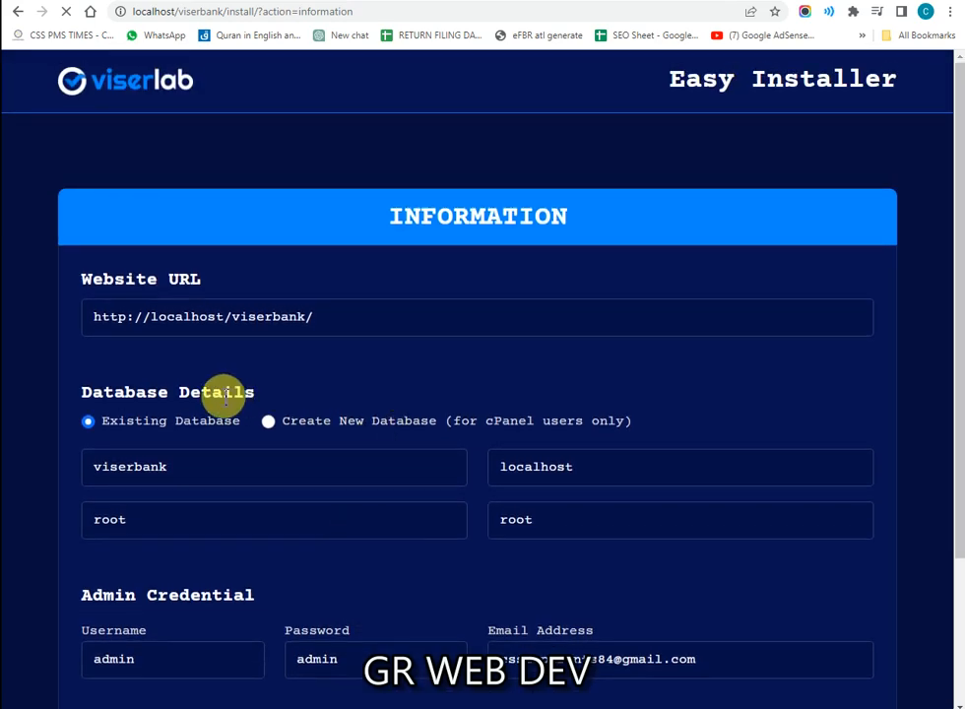
{"action": "left_click", "coordinate": [366, 1]}
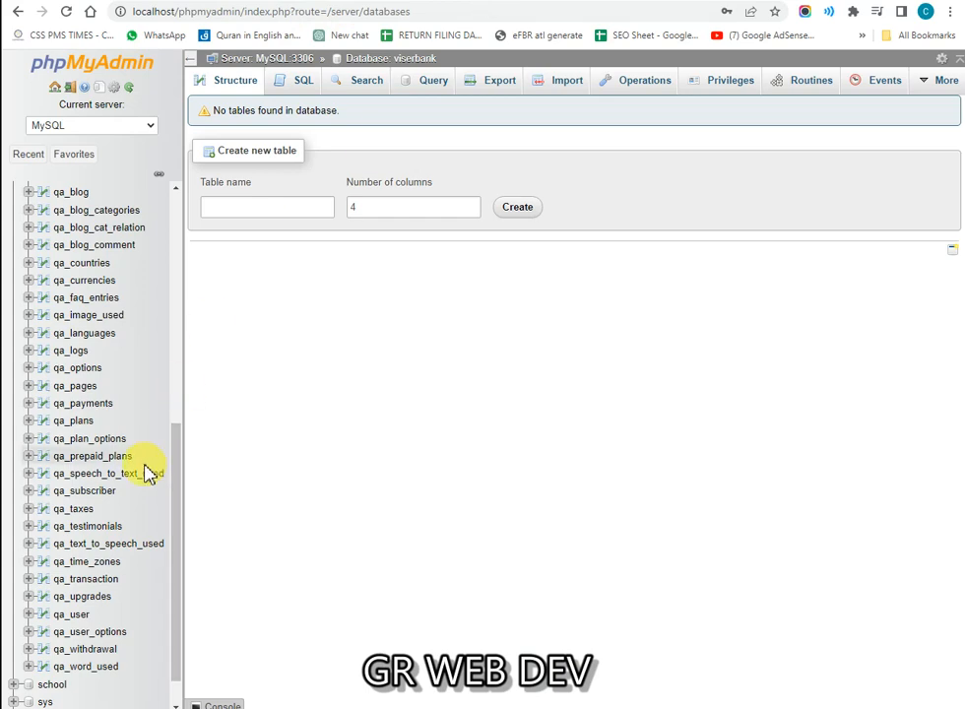
{"action": "scroll", "coordinate": [47, 430], "scroll_direction": "up", "scroll_amount": 10}
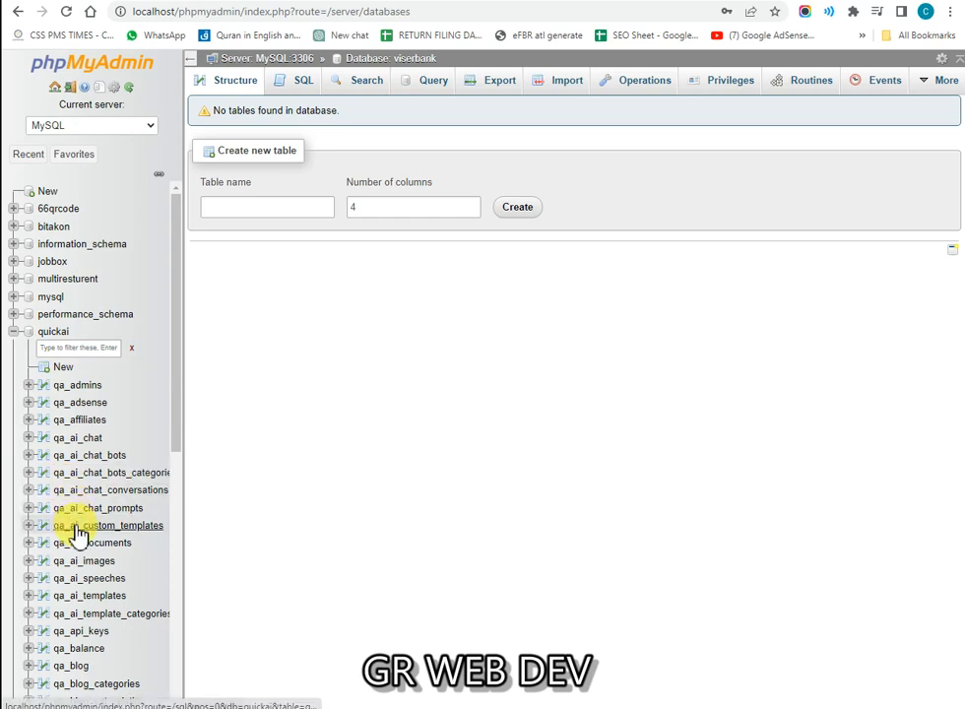
{"action": "scroll", "coordinate": [77, 534], "scroll_direction": "down", "scroll_amount": 6}
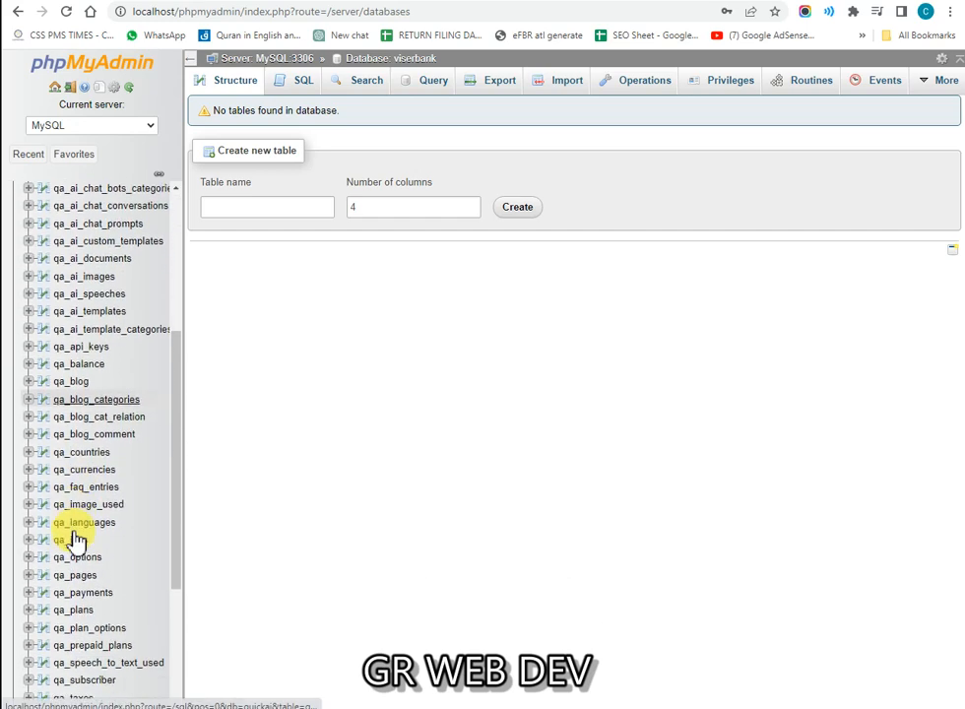
{"action": "scroll", "coordinate": [77, 540], "scroll_direction": "down", "scroll_amount": 5}
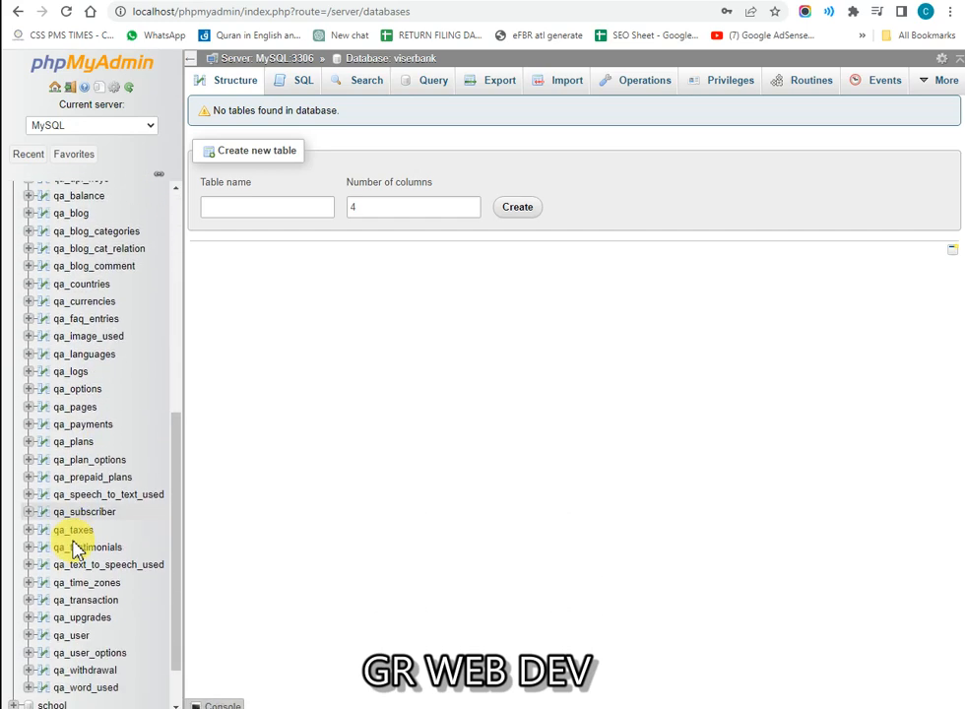
{"action": "scroll", "coordinate": [75, 547], "scroll_direction": "down", "scroll_amount": 1}
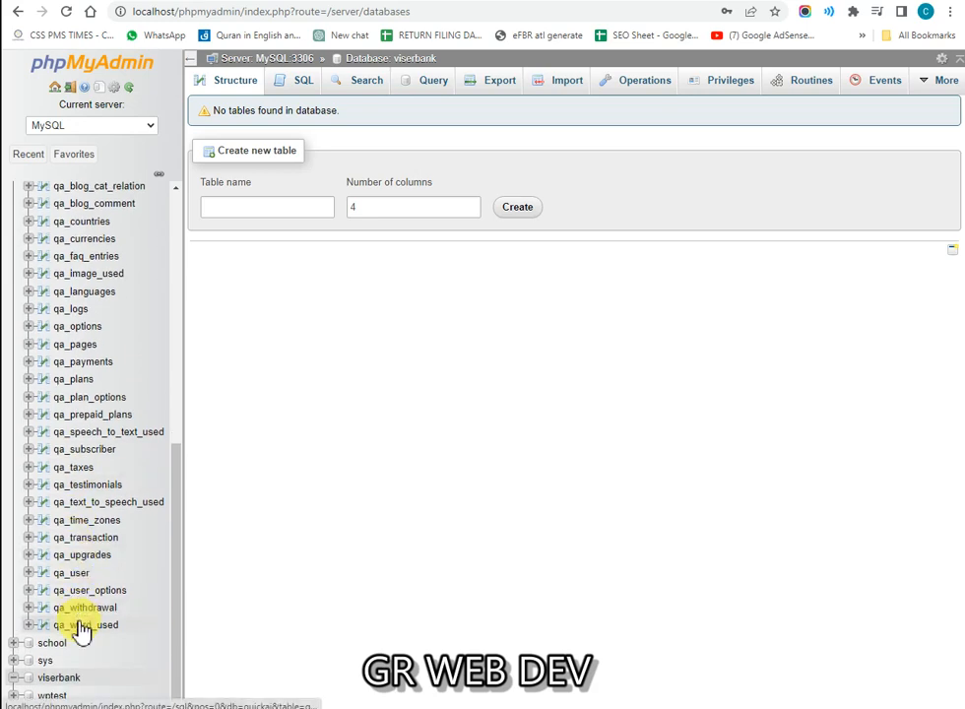
{"action": "scroll", "coordinate": [76, 642], "scroll_direction": "up", "scroll_amount": 3}
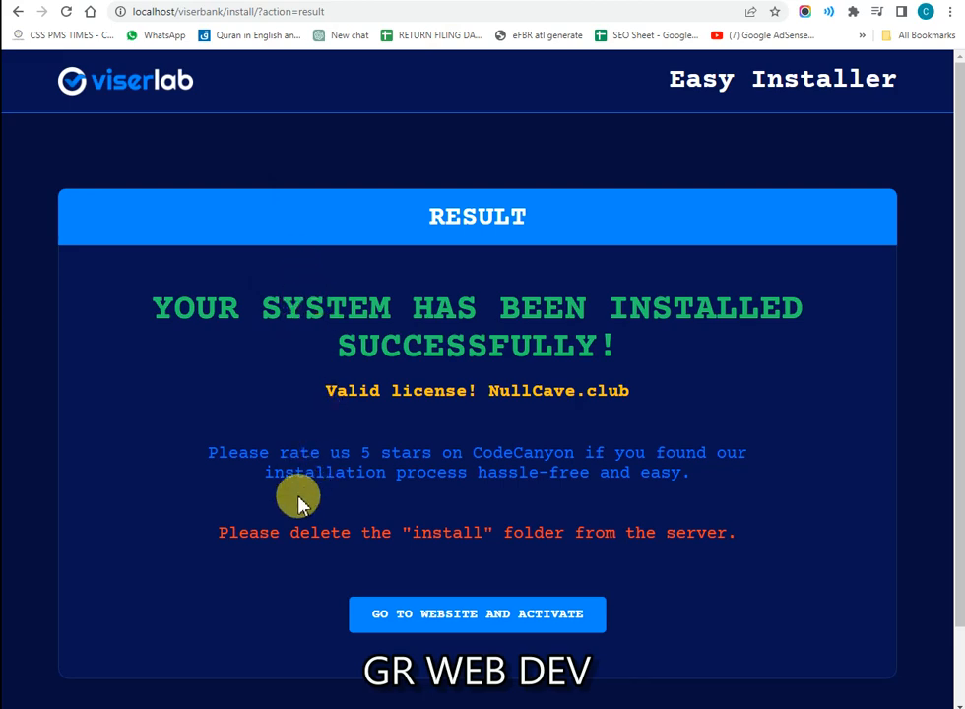
{"action": "left_click_drag", "start_coordinate": [287, 532], "coordinate": [581, 534]}
{"action": "left_click", "coordinate": [674, 537]}
{"action": "left_click", "coordinate": [323, 707]}
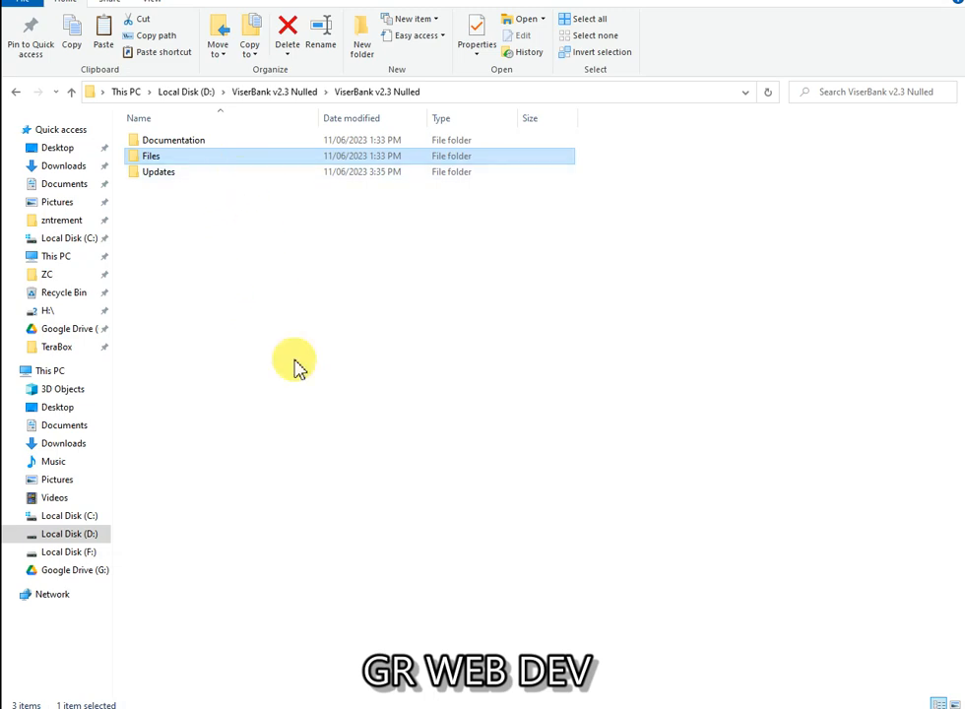
{"action": "left_click", "coordinate": [323, 707]}
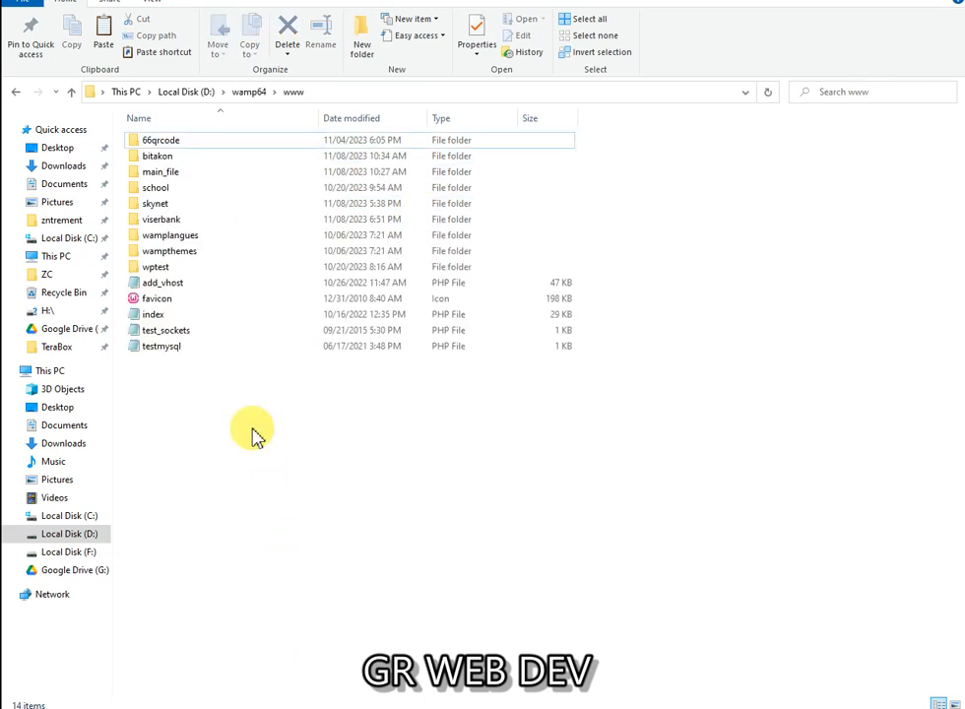
{"action": "left_click", "coordinate": [172, 207]}
{"action": "double_click", "coordinate": [172, 217]}
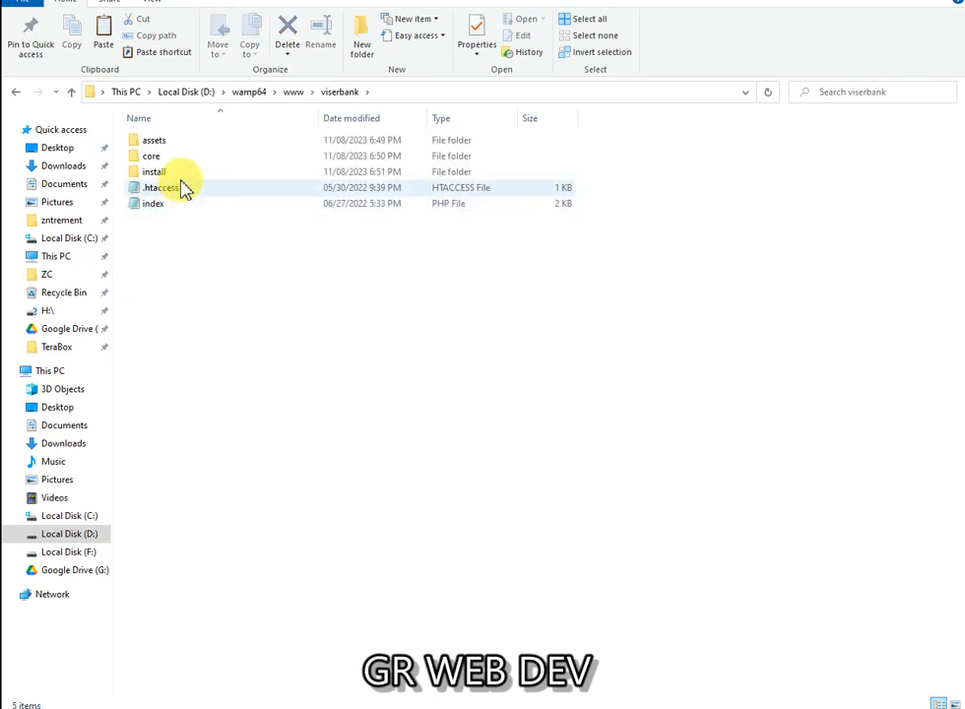
{"action": "left_click", "coordinate": [181, 175]}
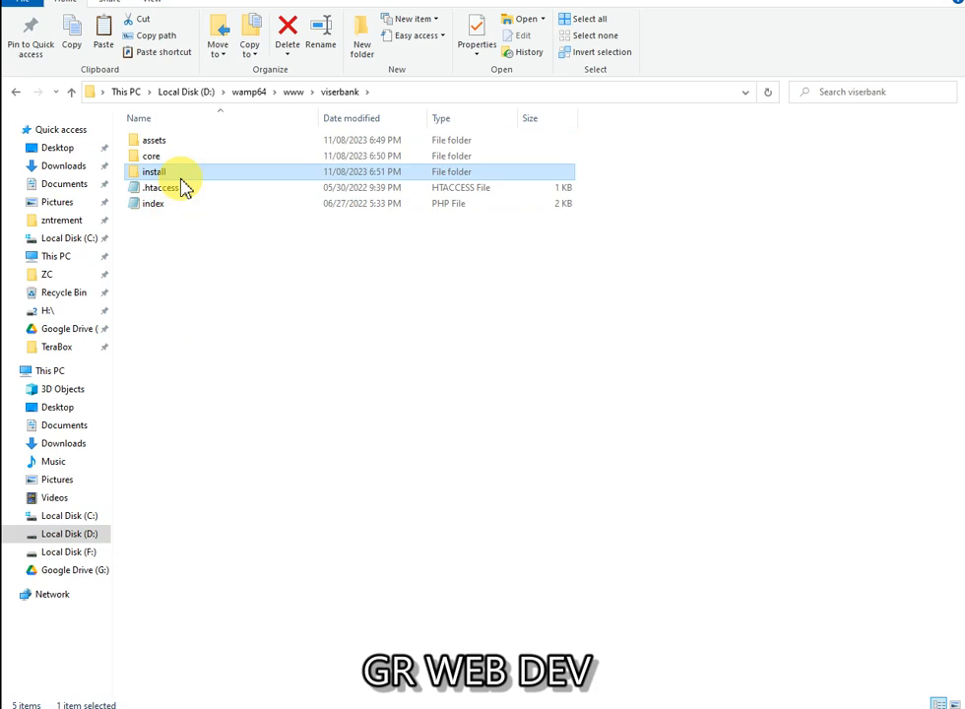
{"action": "key", "text": "ctrl+x"}
{"action": "key", "text": "BackSpace"}
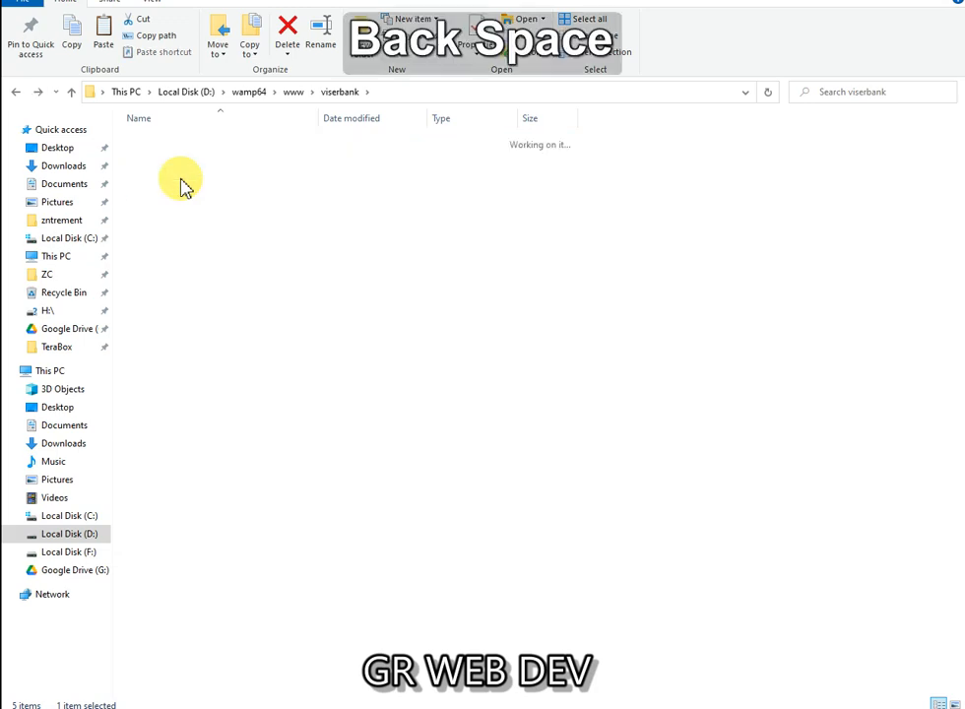
{"action": "key", "text": "ctrl+v"}
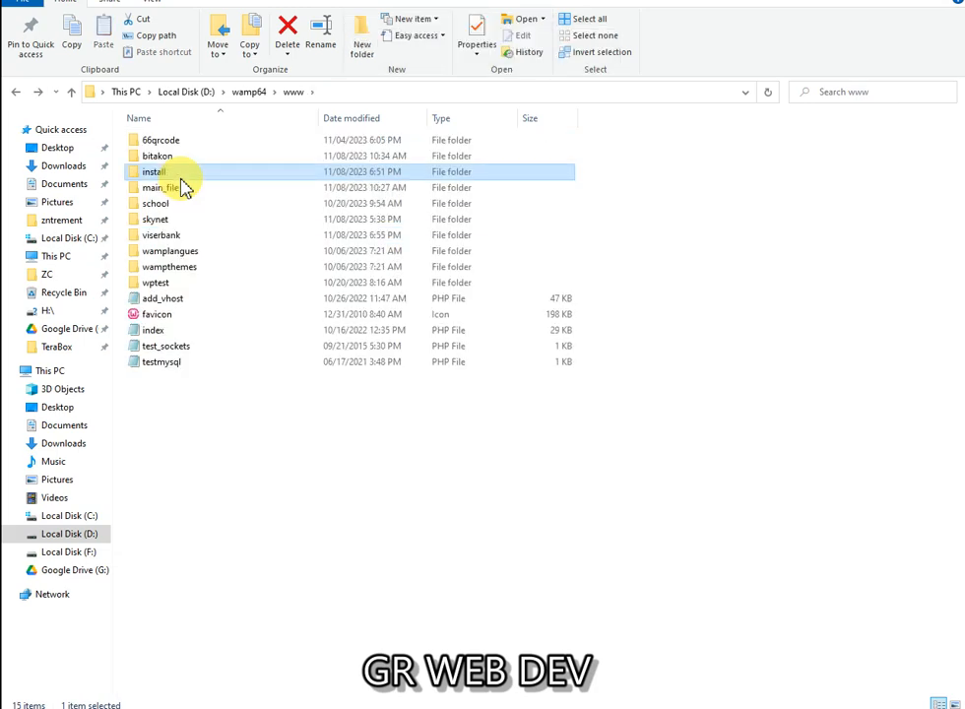
Step: Move the install folder back into the viserbank folder, leaving its name unchanged
{"action": "key", "text": "F2"}
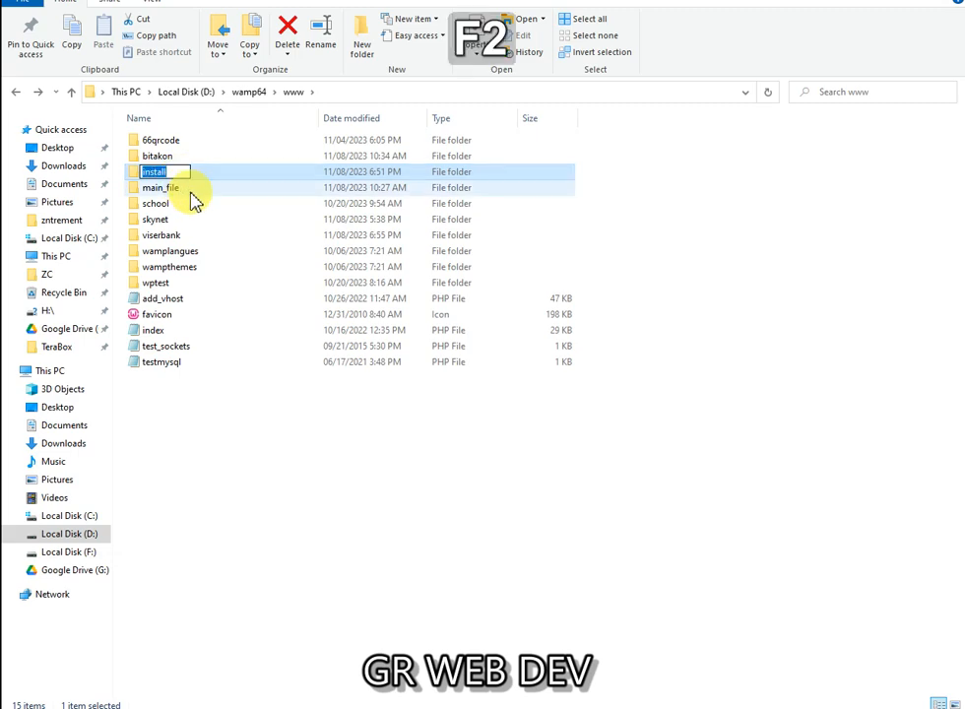
{"action": "key", "text": "Left"}
{"action": "key", "text": "ctrl"}
{"action": "key", "text": "Return"}
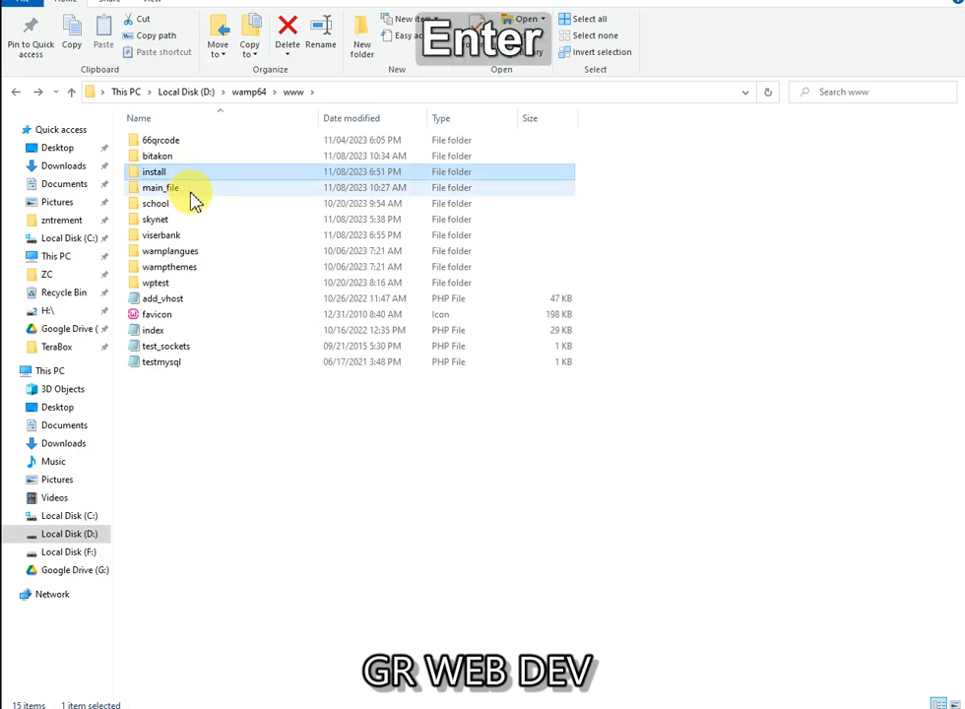
{"action": "key", "text": "ctrl"}
{"action": "key", "text": "Down"}
{"action": "key", "text": "Down"}
{"action": "key", "text": "Down"}
{"action": "key", "text": "Down"}
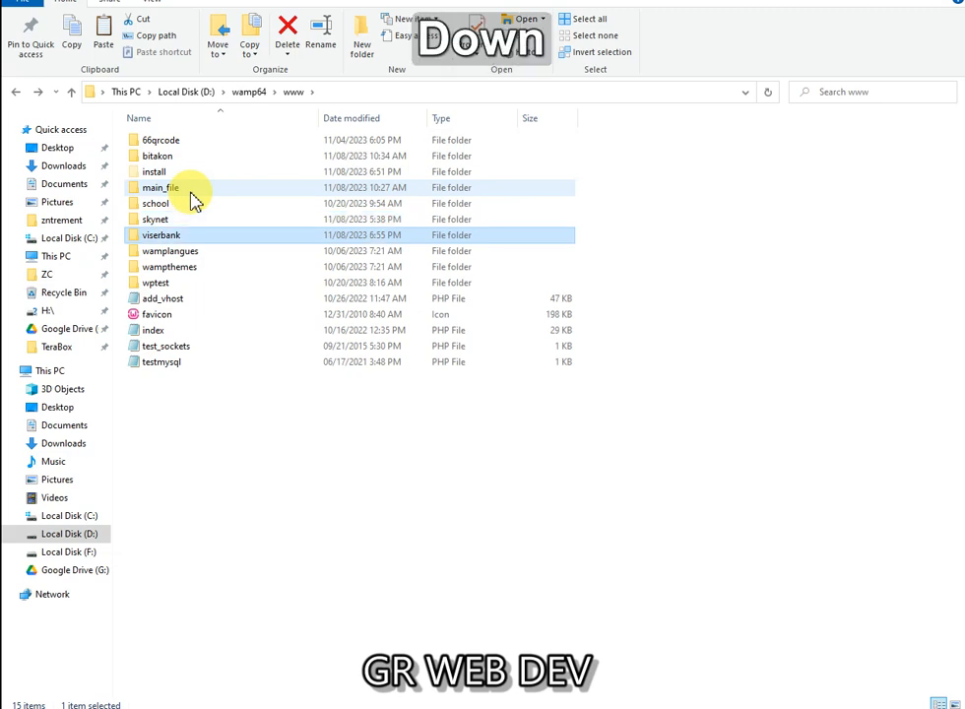
{"action": "key", "text": "Return"}
{"action": "key", "text": "ctrl+v"}
{"action": "key", "text": "Down"}
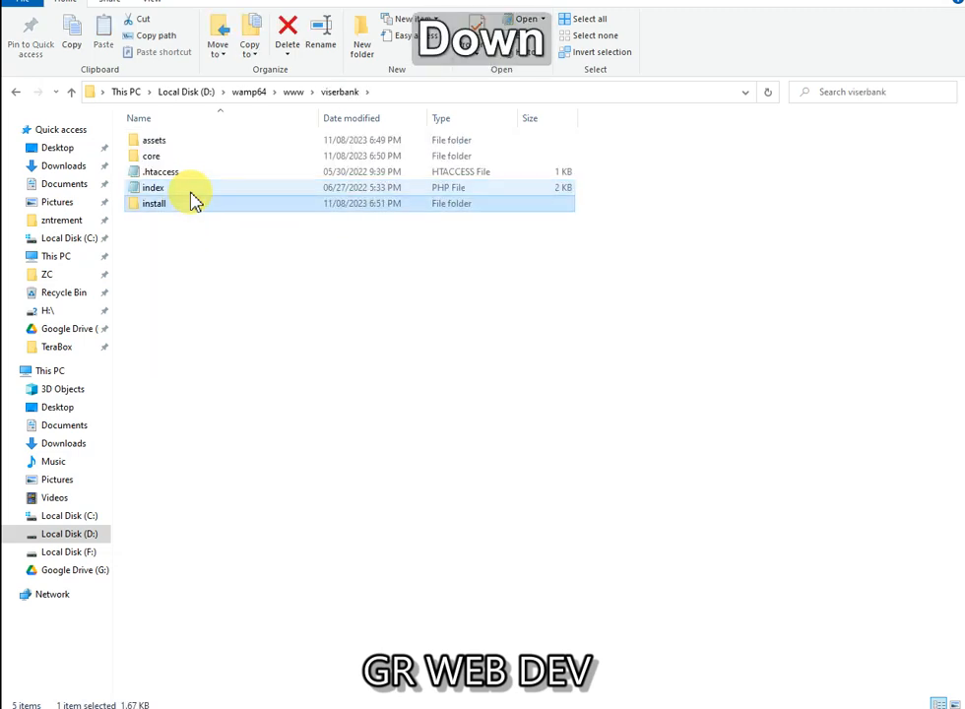
Step: Rename the install folder to viser_install by adding the viser_ prefix
{"action": "key", "text": "F2"}
{"action": "key", "text": "Left"}
{"action": "type", "text": "viser_"}
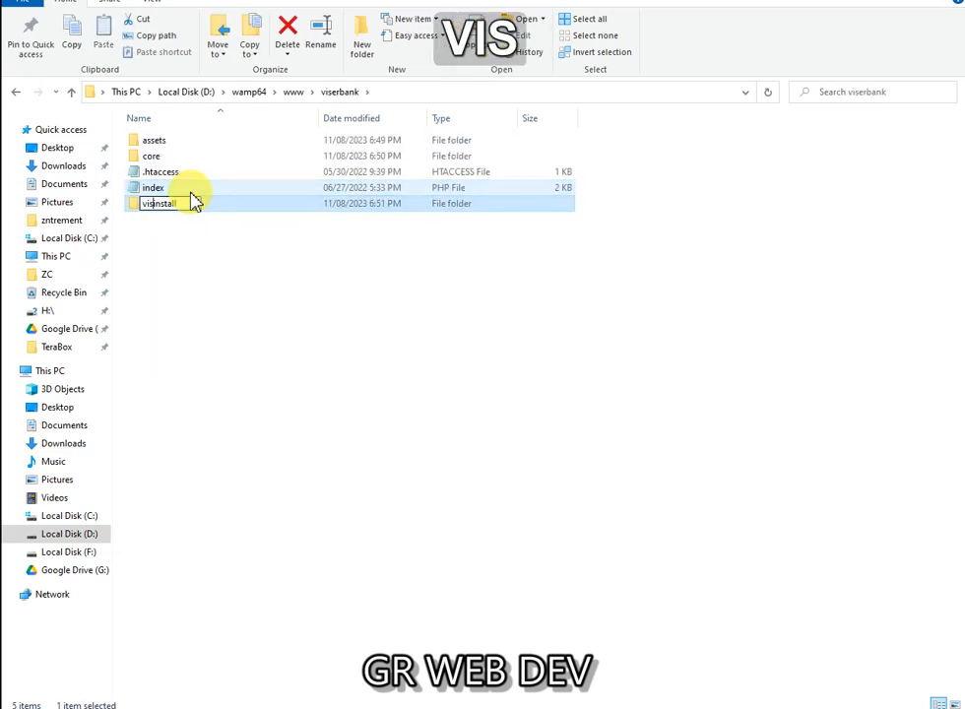
{"action": "key", "text": "Return"}
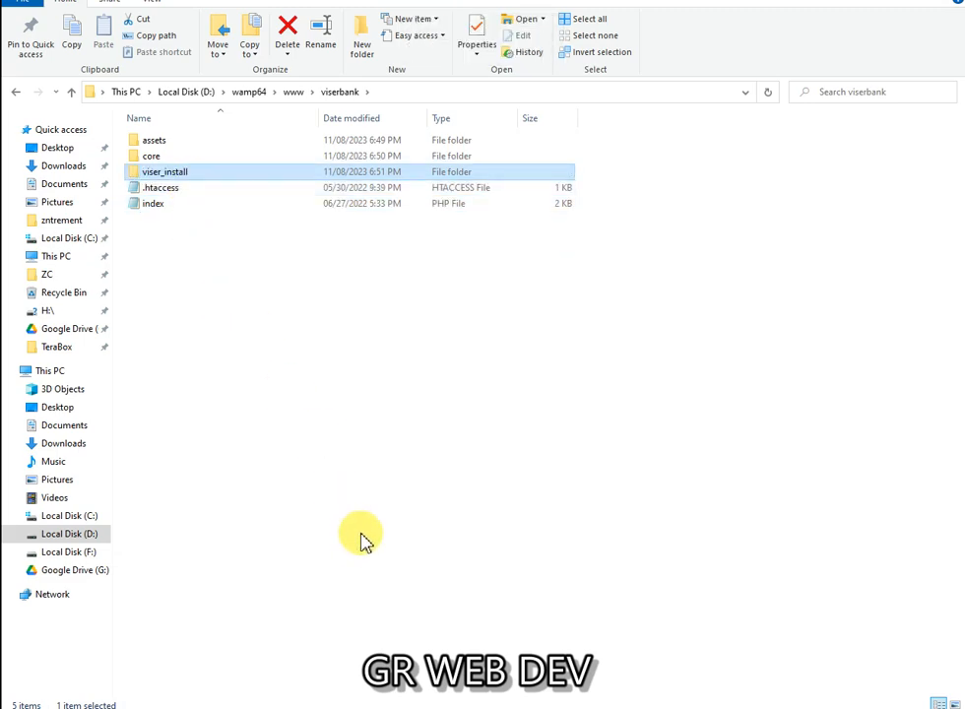
{"action": "left_click", "coordinate": [511, 658]}
{"action": "left_click", "coordinate": [498, 707]}
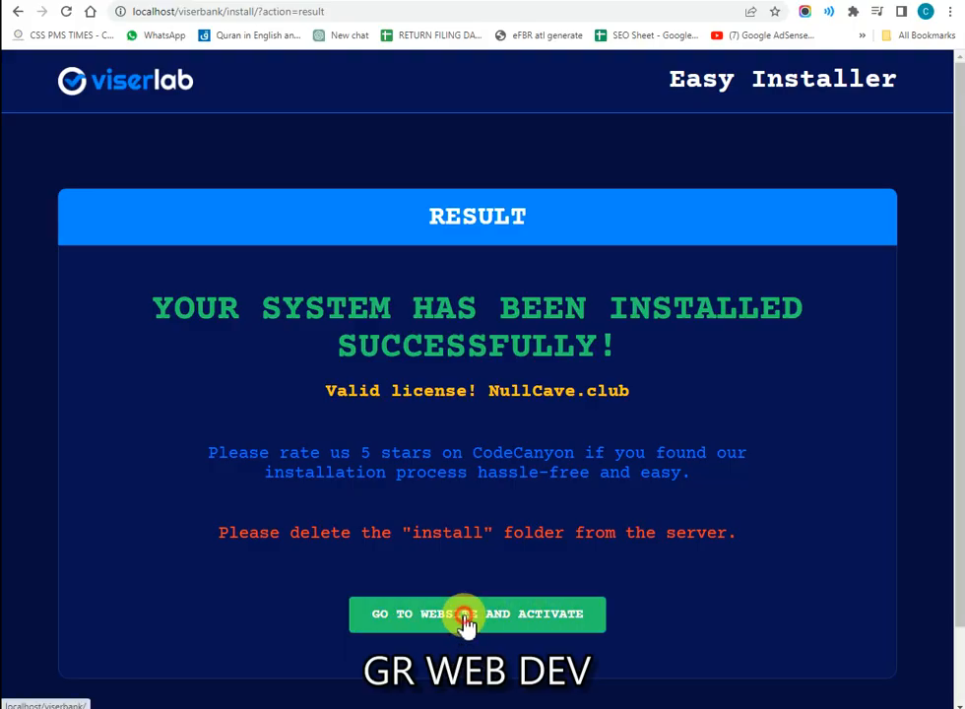
Step: View the 'Welcome to the Largest E-banking System' homepage at localhost/viserbank and accept the cookie notice
{"action": "scroll", "coordinate": [465, 635], "scroll_direction": "down", "scroll_amount": 1}
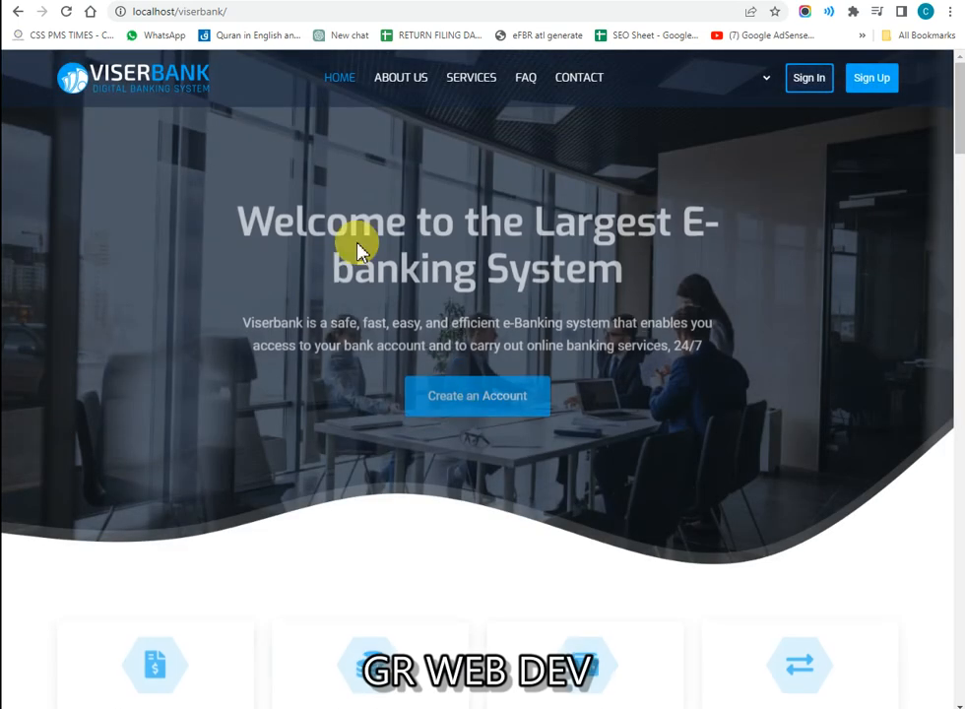
{"action": "left_click_drag", "start_coordinate": [116, 89], "coordinate": [608, 252]}
{"action": "left_click", "coordinate": [579, 276]}
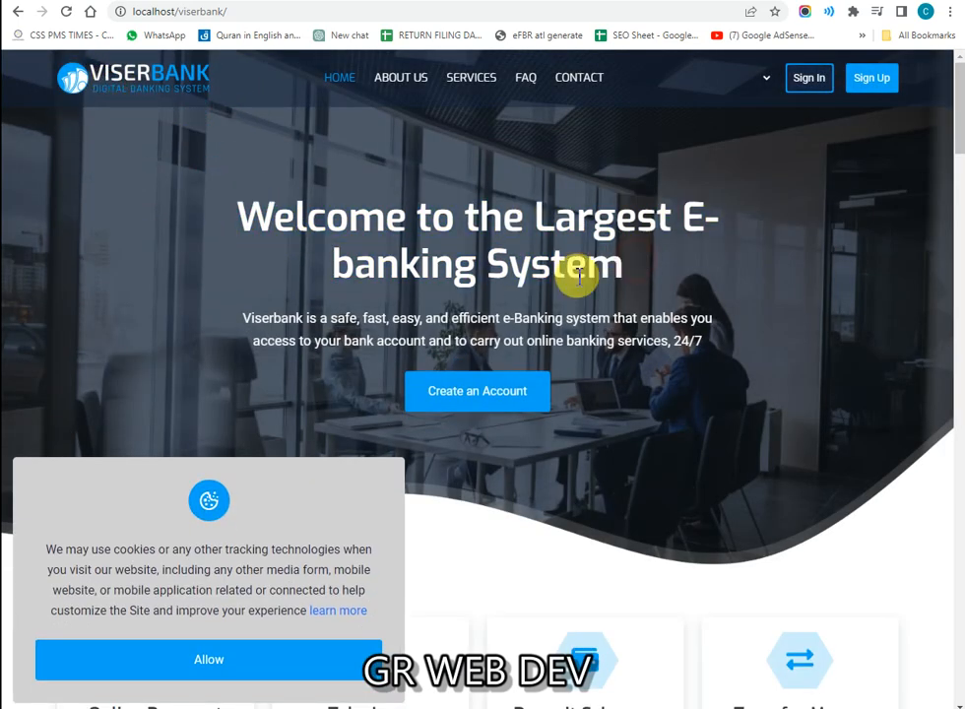
{"action": "left_click", "coordinate": [192, 657]}
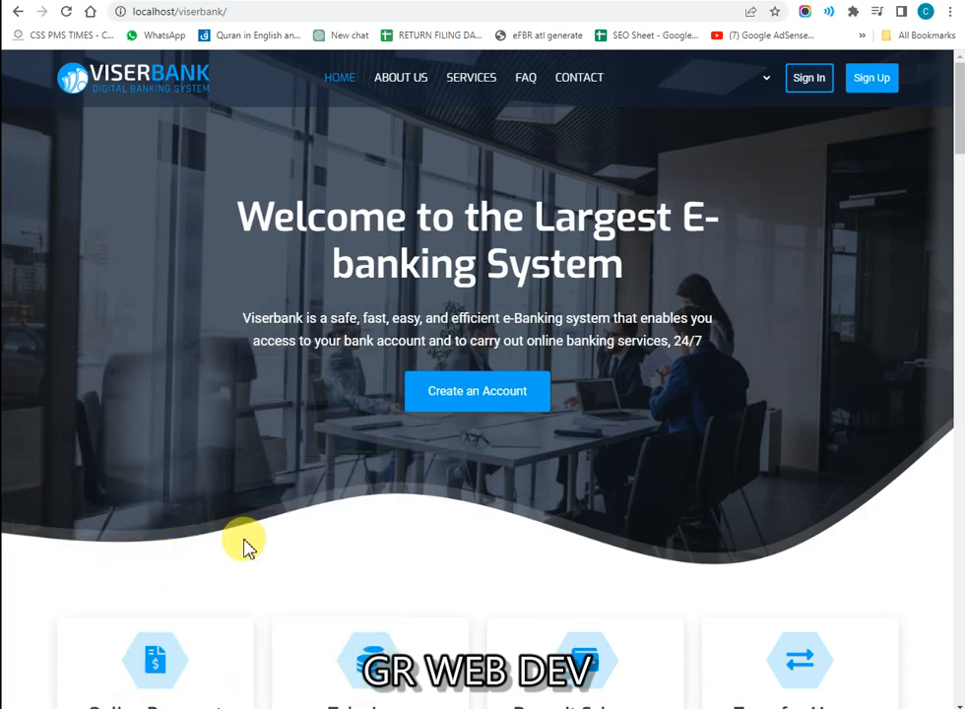
{"action": "scroll", "coordinate": [441, 474], "scroll_direction": "down", "scroll_amount": 1}
{"action": "scroll", "coordinate": [423, 418], "scroll_direction": "up", "scroll_amount": 1}
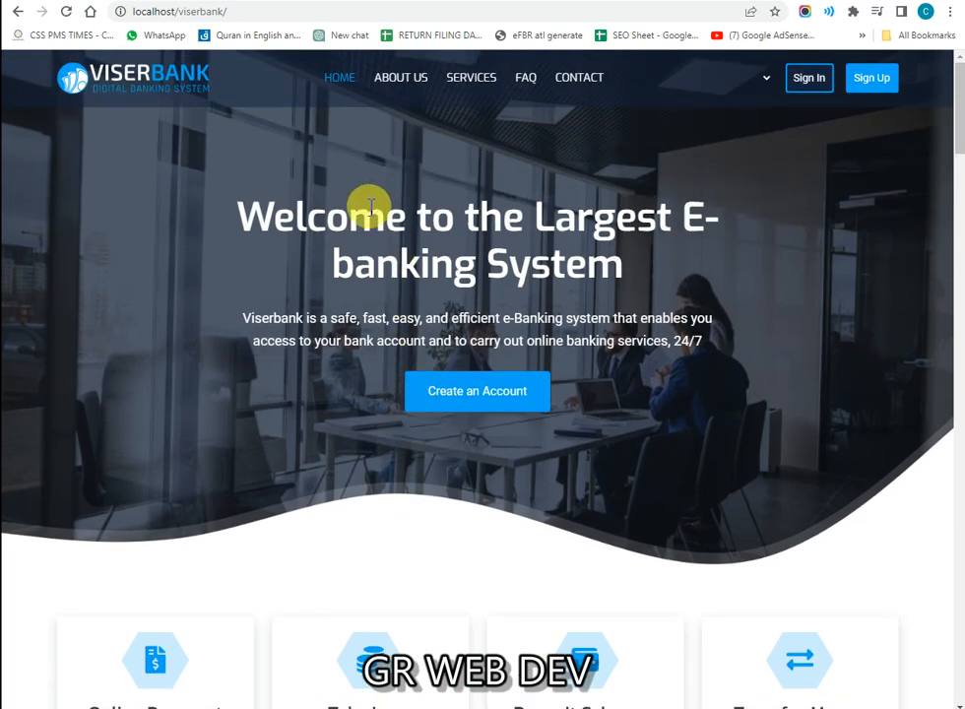
Step: Try the admin username and password on the ordinary user sign-in page
{"action": "left_click", "coordinate": [828, 86]}
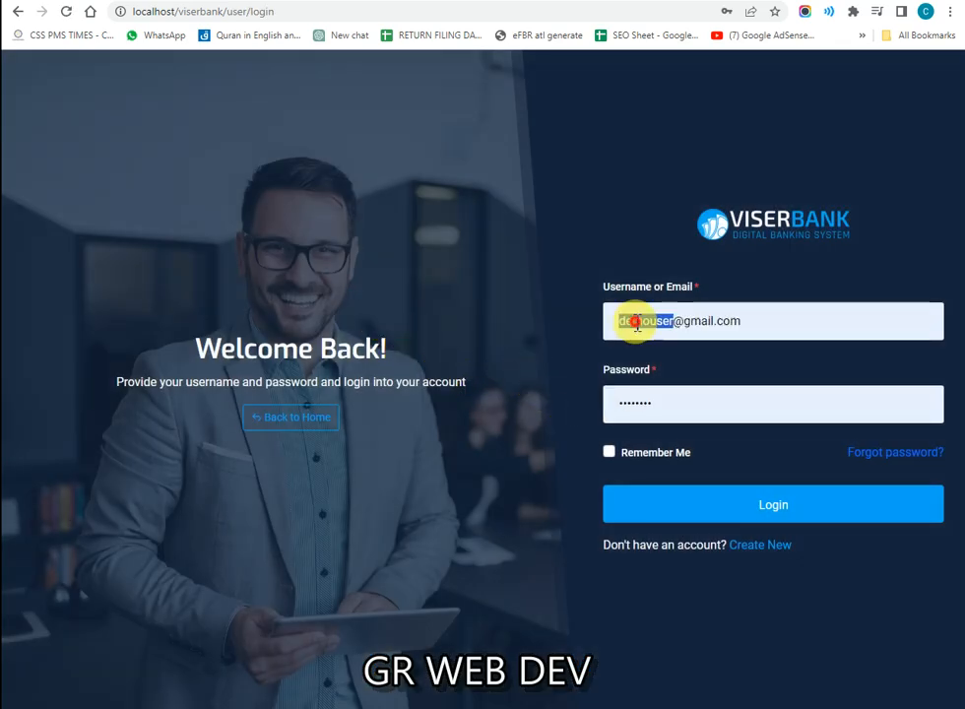
{"action": "left_click", "coordinate": [637, 325]}
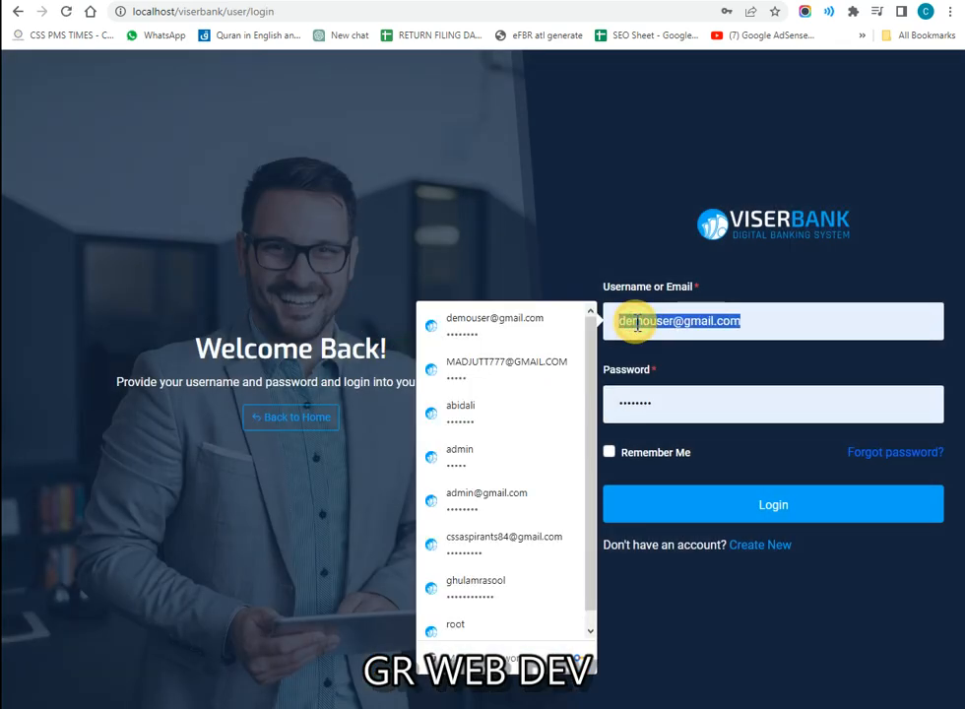
{"action": "type", "text": "admin"}
{"action": "key", "text": "Tab"}
{"action": "type", "text": "admin"}
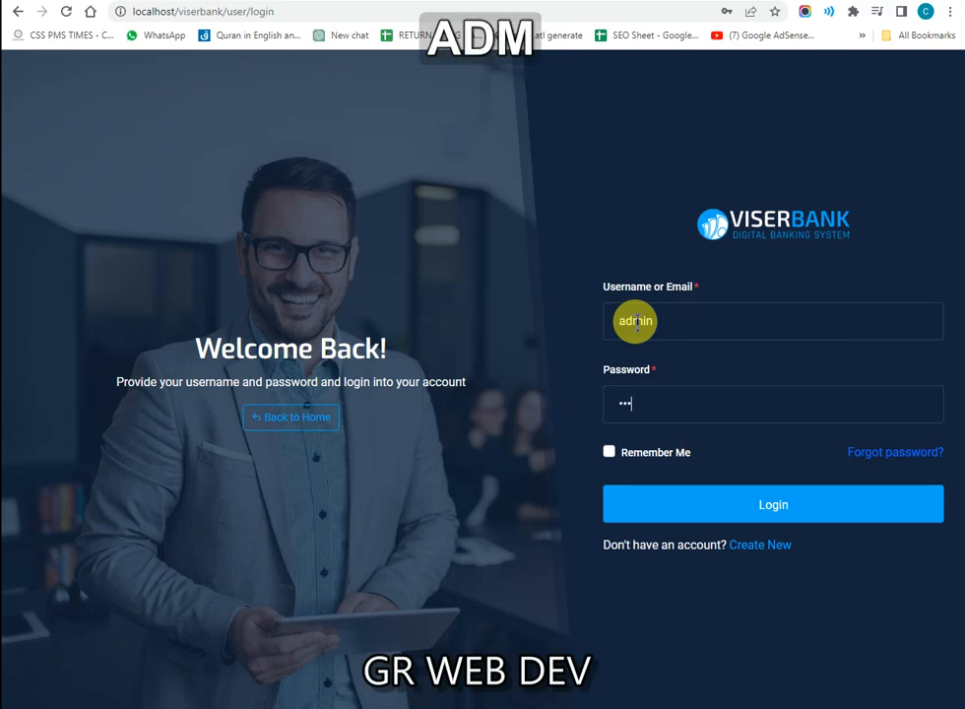
{"action": "key", "text": "Return"}
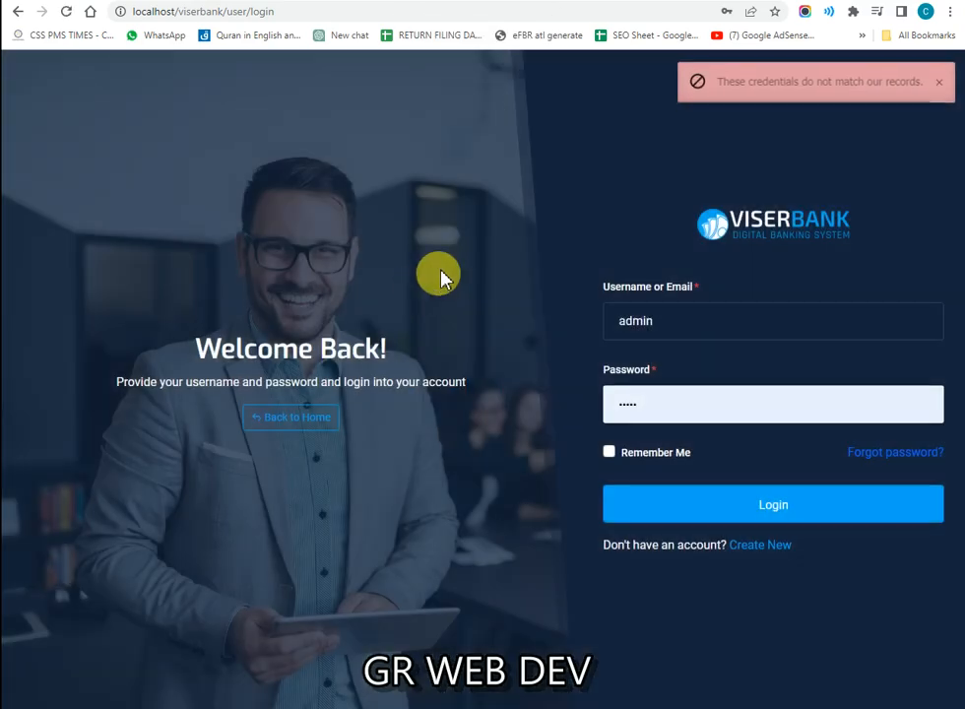
Step: Change the page address to end in /admin to reach the admin login page
{"action": "double_click", "coordinate": [383, 13]}
{"action": "key", "text": "BackSpace"}
{"action": "key", "text": "BackSpace"}
{"action": "key", "text": "BackSpace"}
{"action": "key", "text": "BackSpace"}
{"action": "key", "text": "BackSpace"}
{"action": "key", "text": "BackSpace"}
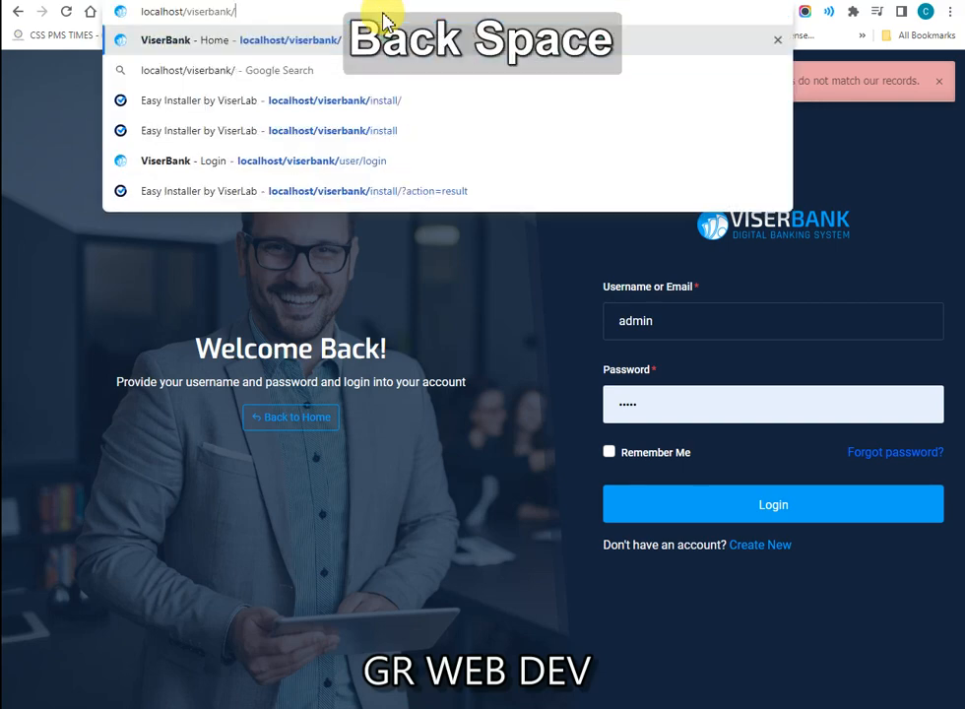
{"action": "type", "text": "admin"}
{"action": "key", "text": "Return"}
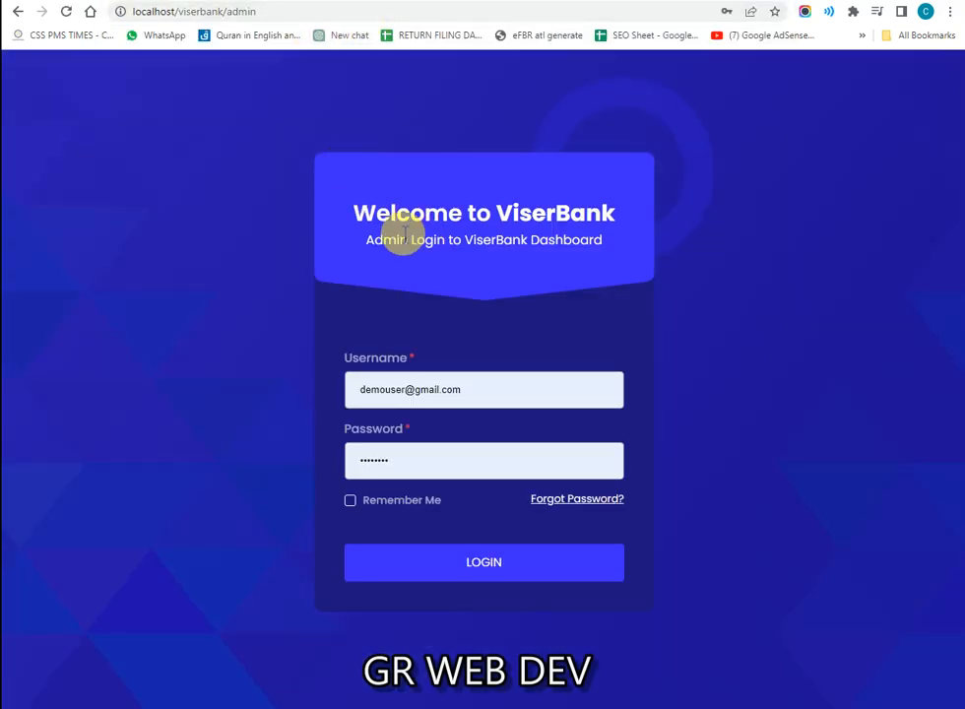
{"action": "left_click_drag", "start_coordinate": [353, 214], "coordinate": [513, 223]}
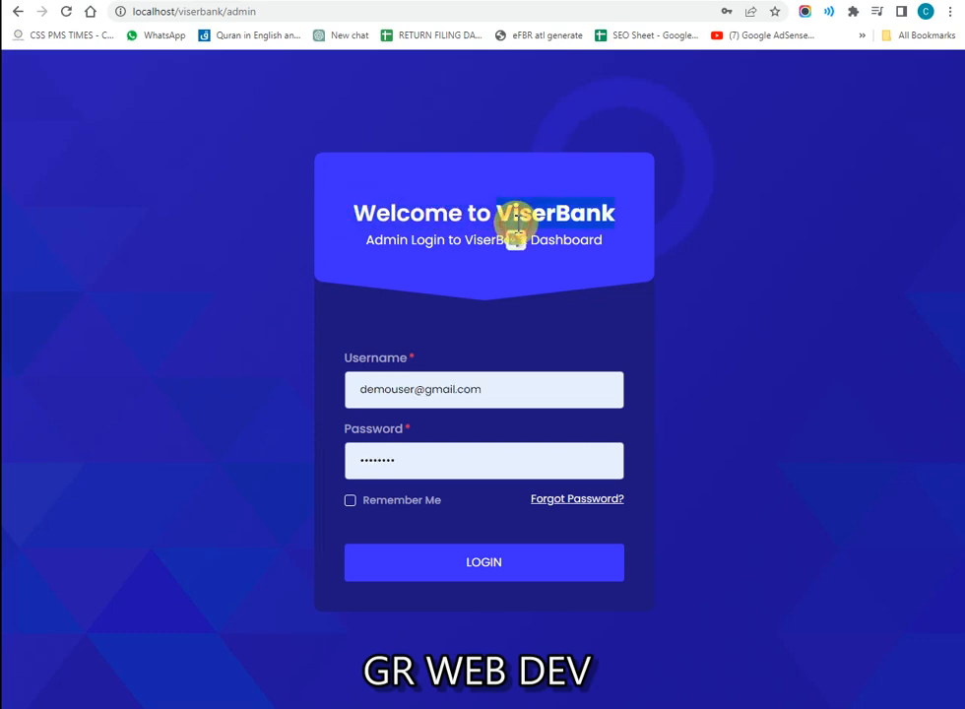
{"action": "left_click", "coordinate": [378, 357]}
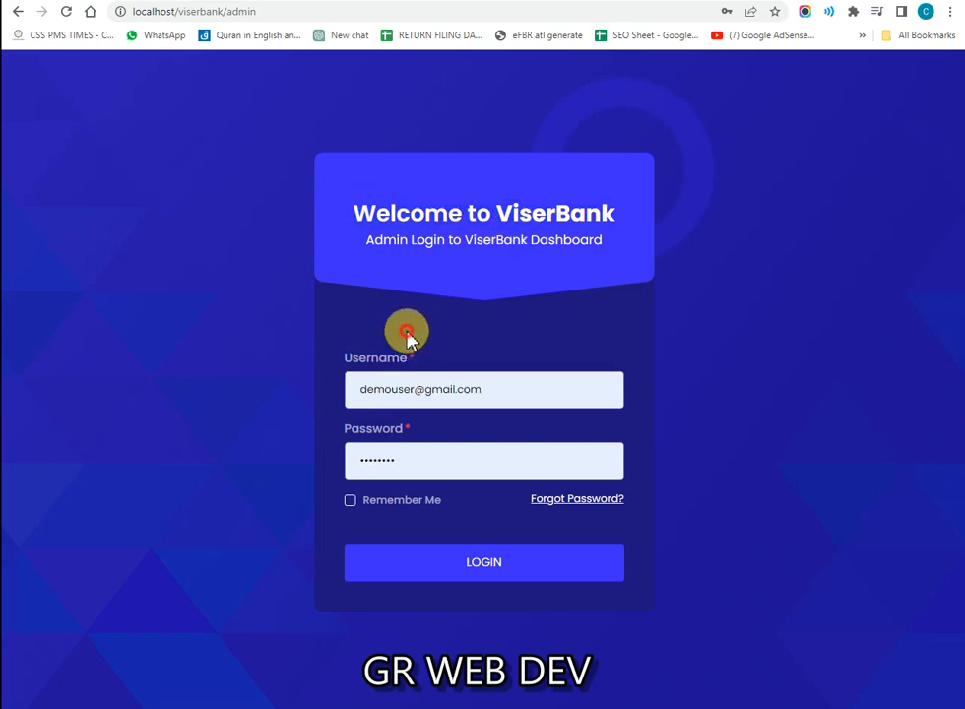
Step: Log in with the admin credentials and Remember Me ticked to reach the Dashboard
{"action": "double_click", "coordinate": [434, 395]}
{"action": "type", "text": "admin"}
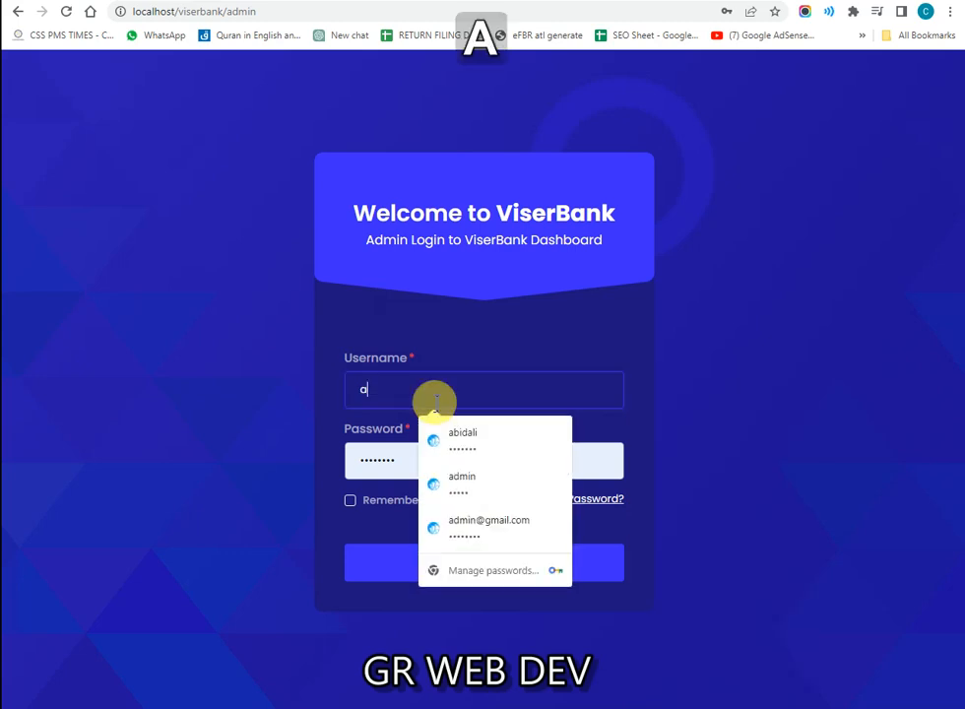
{"action": "key", "text": "Tab"}
{"action": "type", "text": "admin"}
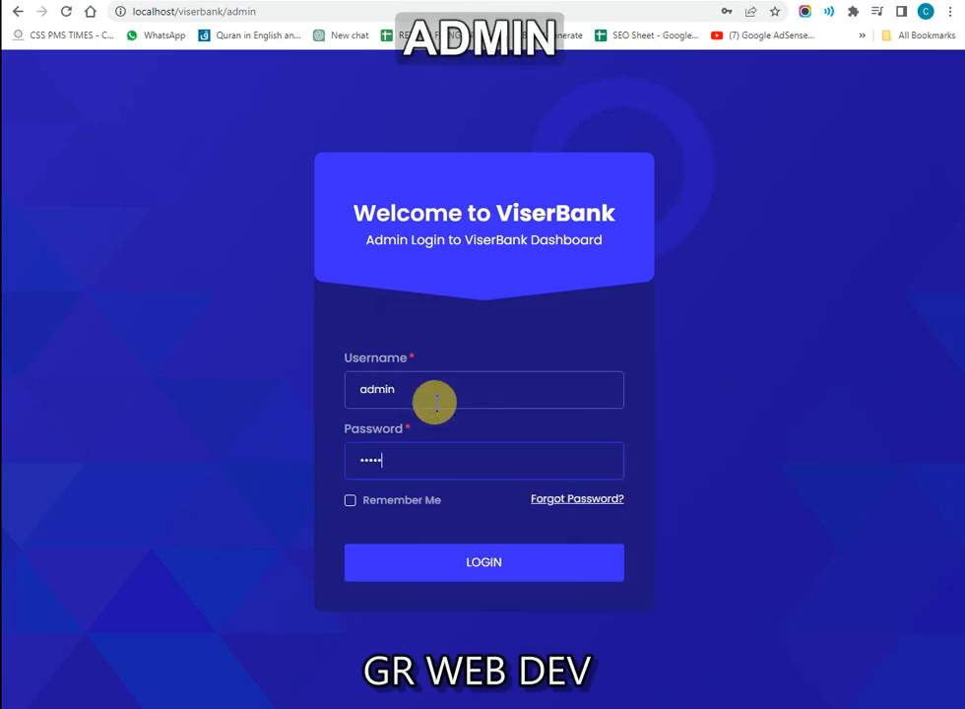
{"action": "key", "text": "Tab"}
{"action": "key", "text": "space"}
{"action": "left_click", "coordinate": [437, 559]}
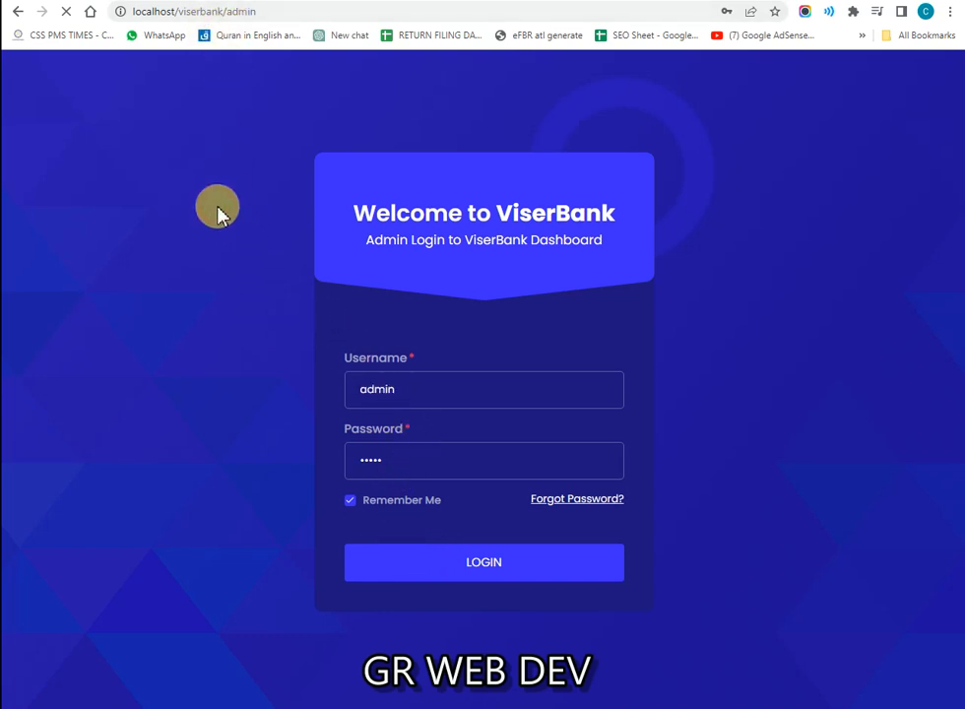
{"action": "left_click_drag", "start_coordinate": [359, 214], "coordinate": [502, 210]}
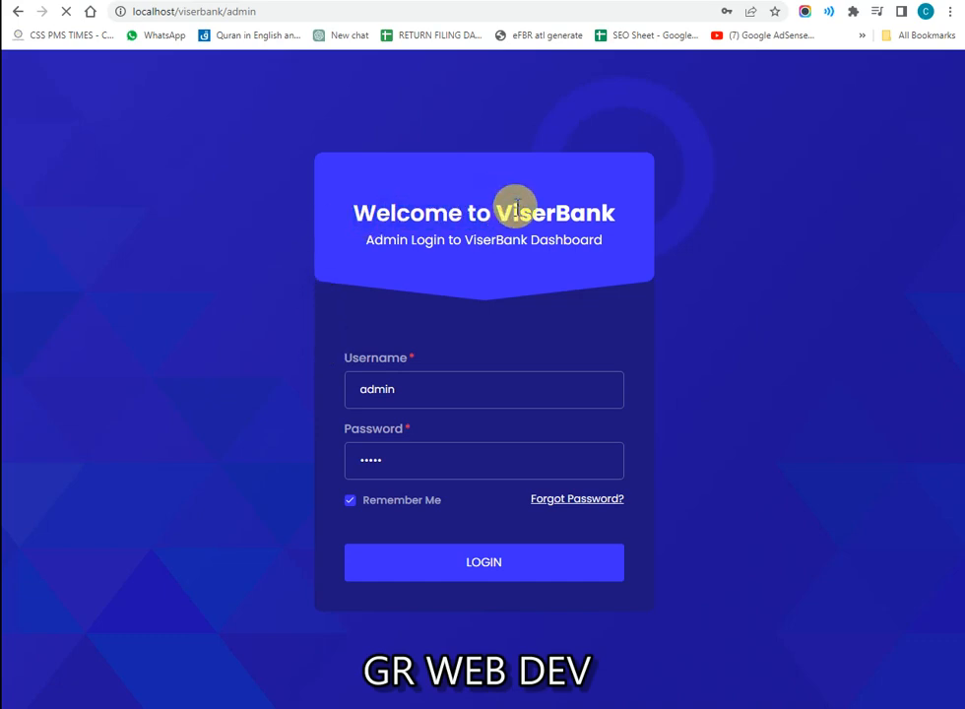
{"action": "key", "text": "shift+F1"}
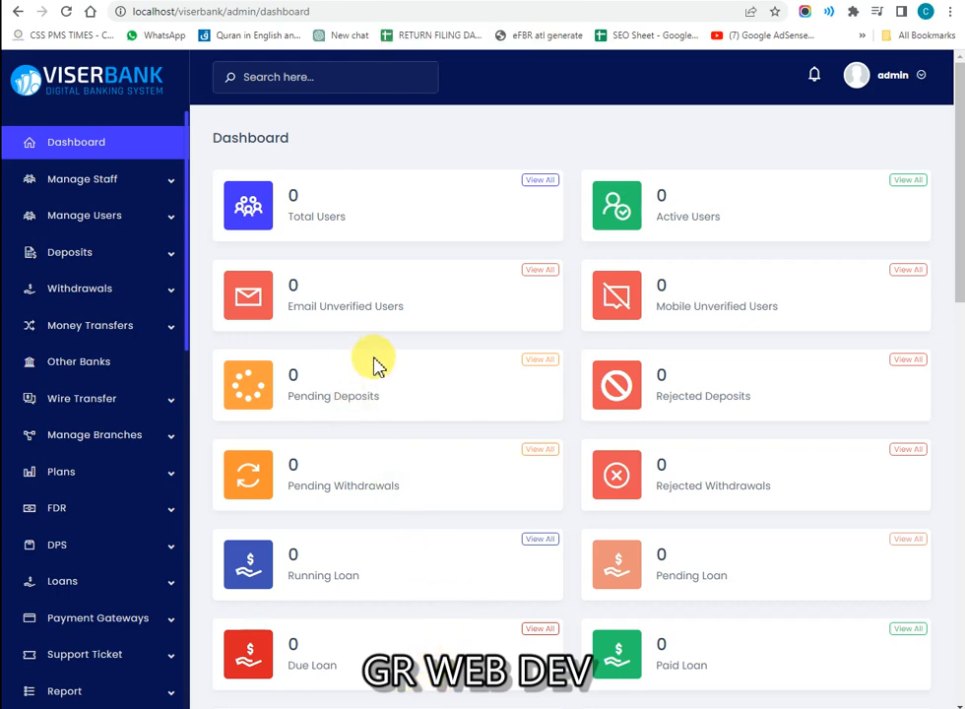
Step: Open General Setting from the admin sidebar and review site title, currency and timezone
{"action": "key", "text": "shift+F1"}
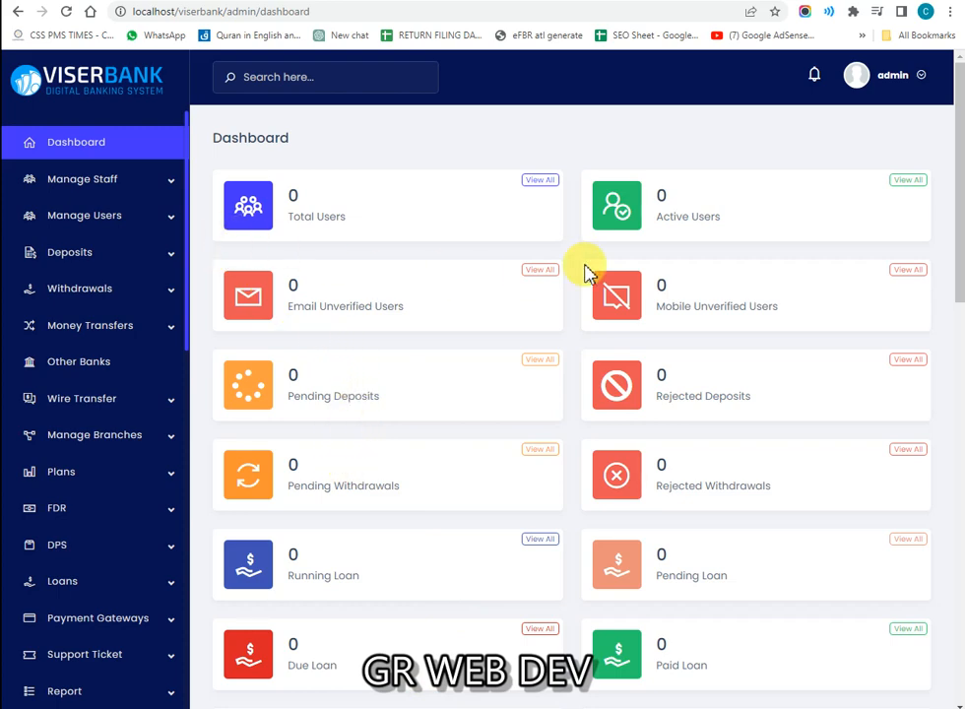
{"action": "left_click", "coordinate": [921, 81]}
{"action": "left_click", "coordinate": [624, 173]}
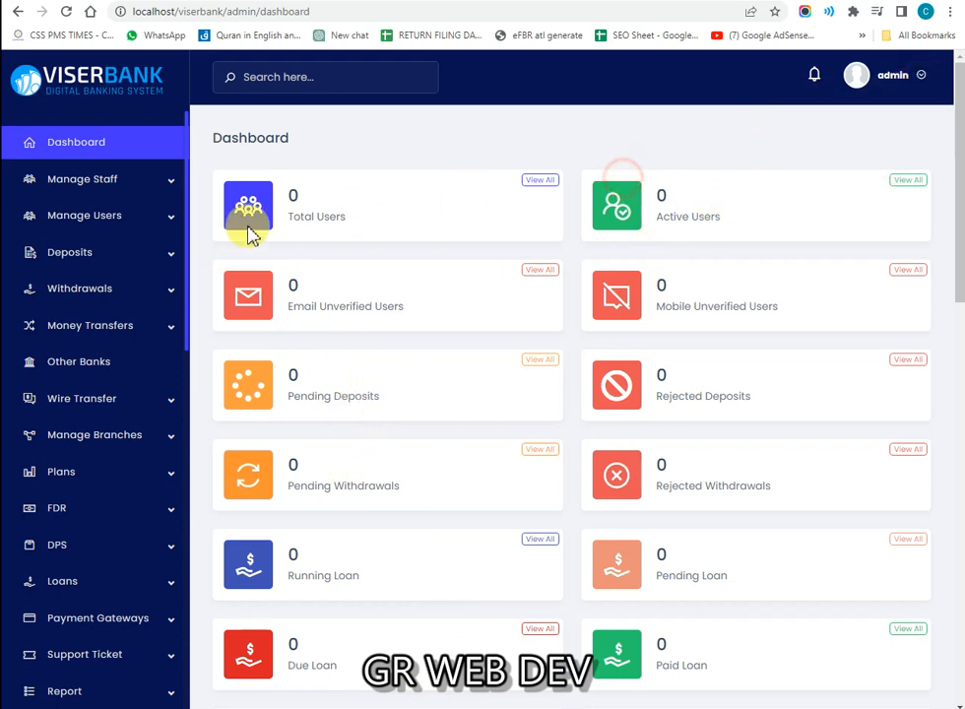
{"action": "scroll", "coordinate": [148, 305], "scroll_direction": "down", "scroll_amount": 5}
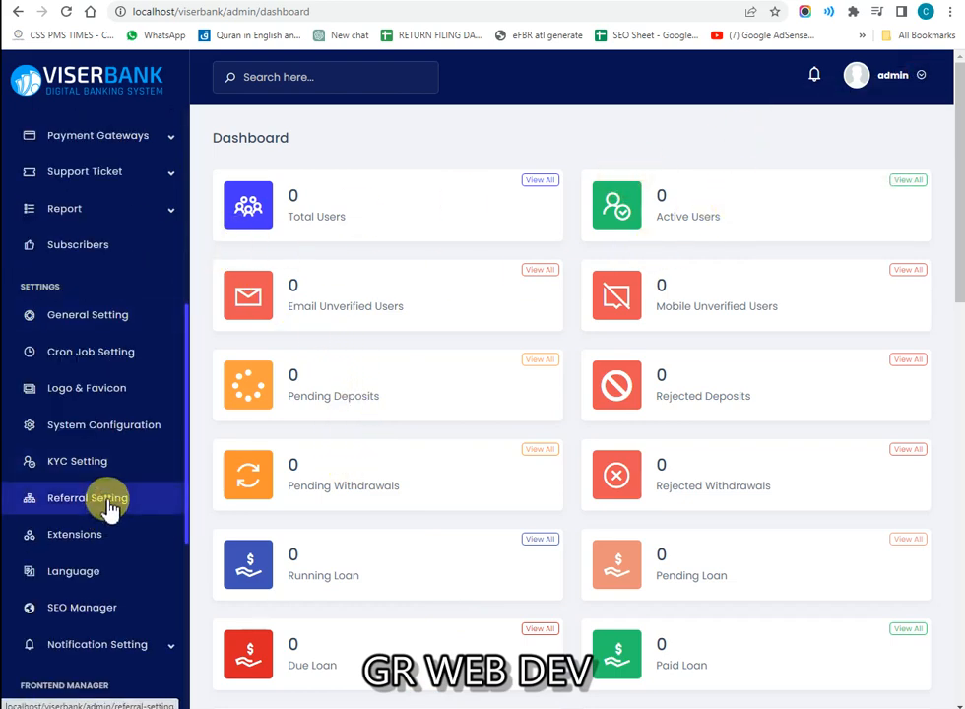
{"action": "left_click", "coordinate": [126, 325]}
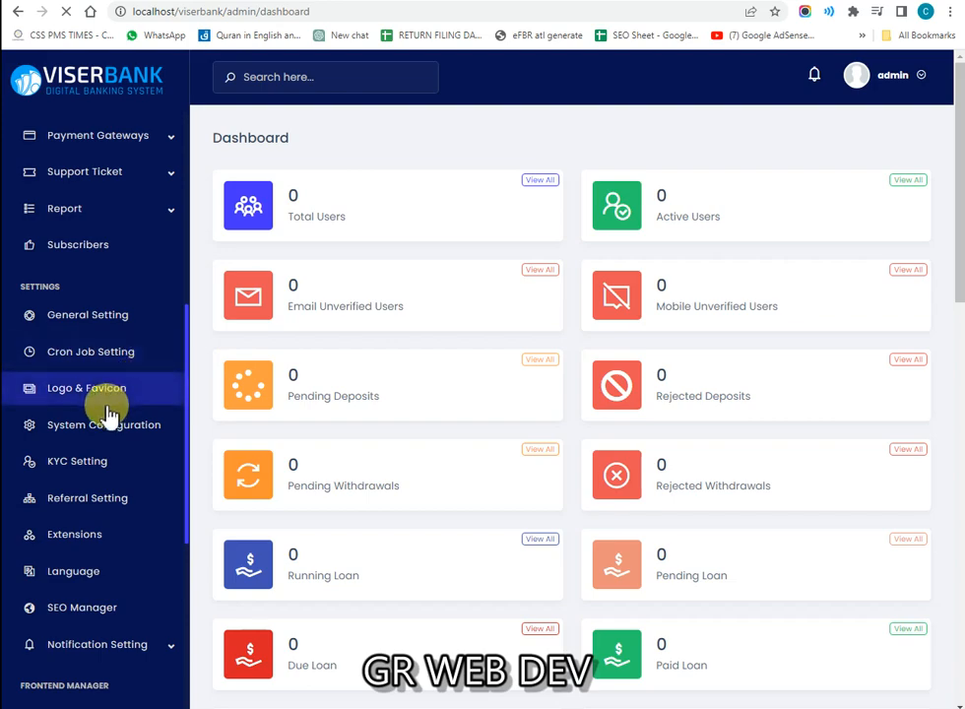
{"action": "scroll", "coordinate": [102, 463], "scroll_direction": "down", "scroll_amount": 2}
{"action": "scroll", "coordinate": [105, 514], "scroll_direction": "down", "scroll_amount": 4}
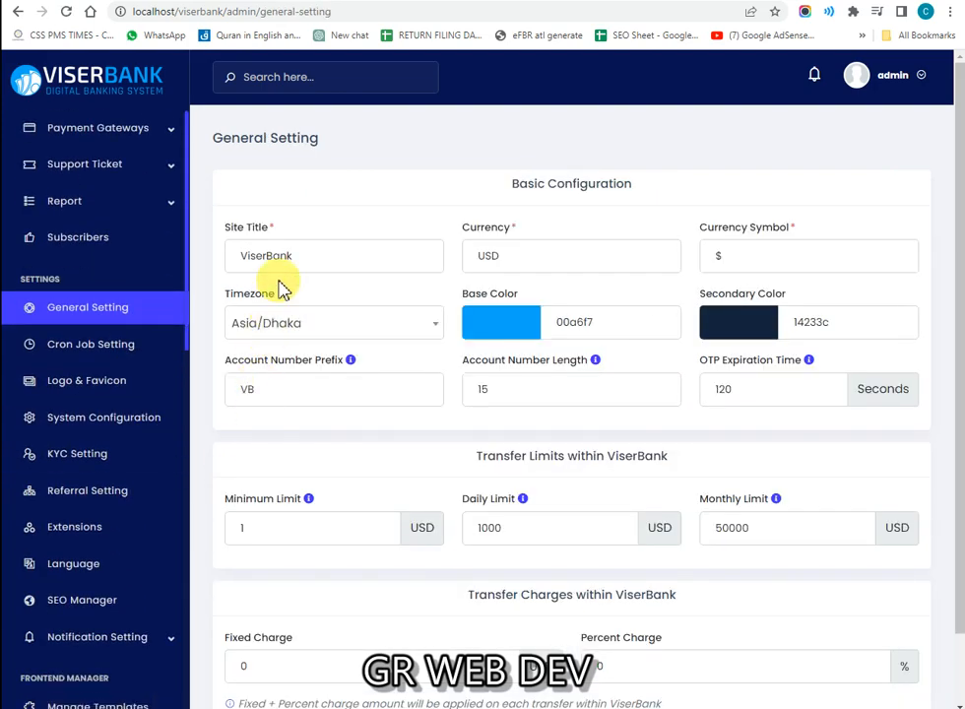
Step: Set site title GRWEBDEV, currency PKR, symbol RS and timezone Asia/Karachi
{"action": "left_click", "coordinate": [239, 232]}
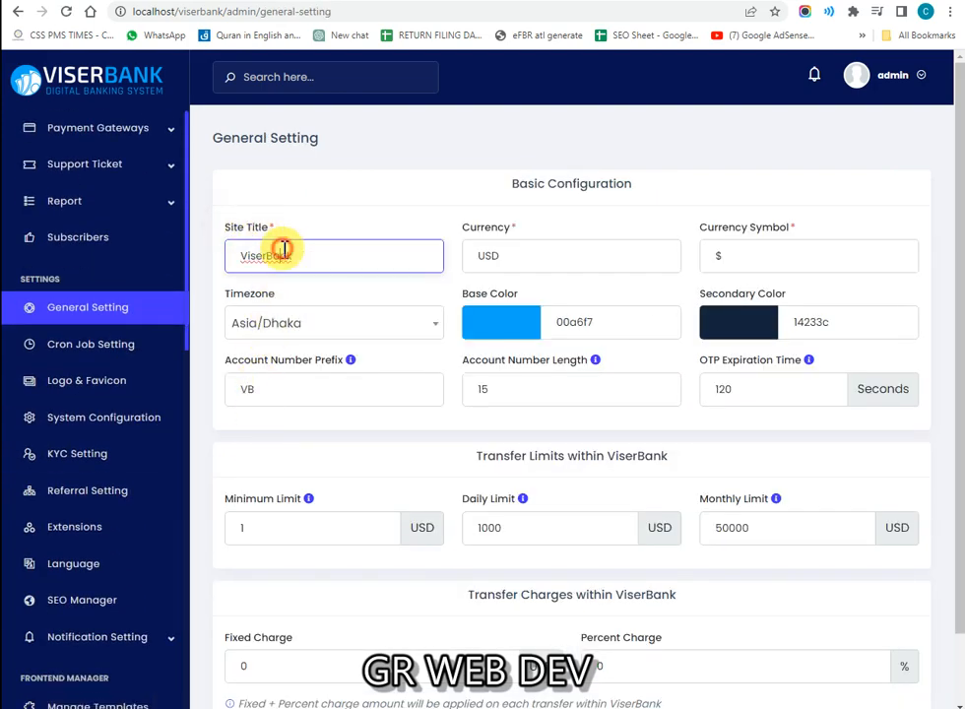
{"action": "type", "text": "G"}
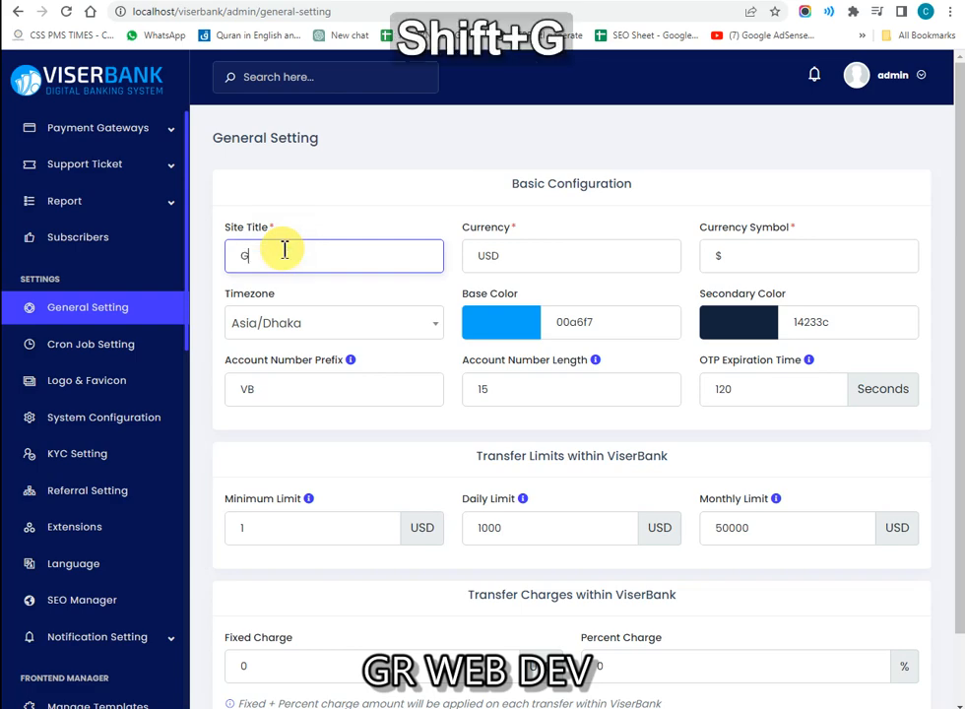
{"action": "type", "text": "RWEBDEV"}
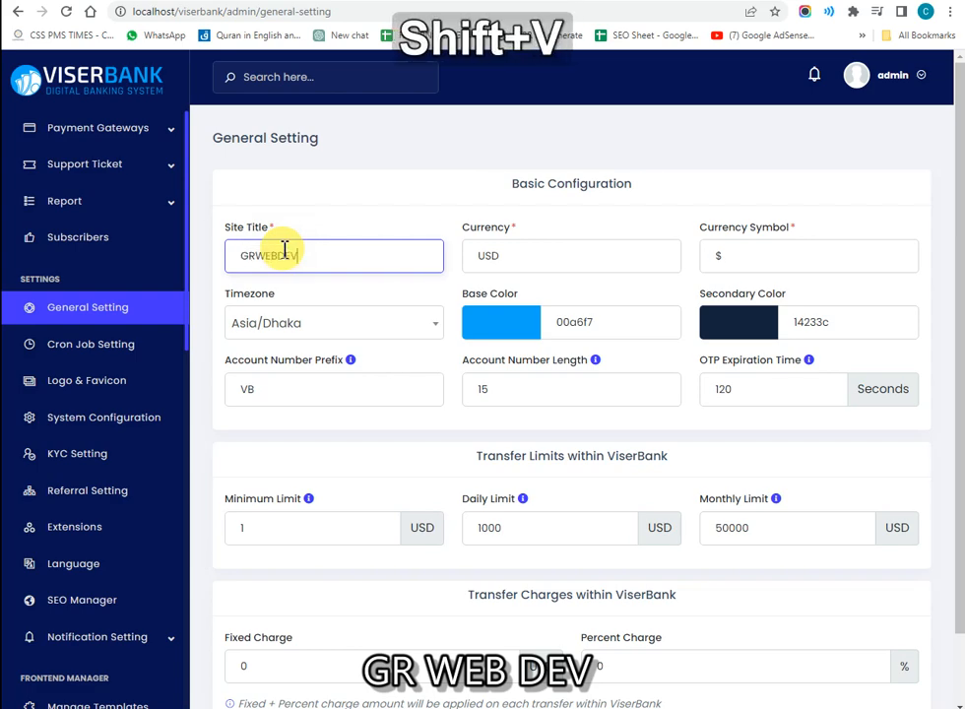
{"action": "key", "text": "Tab"}
{"action": "type", "text": "PKR"}
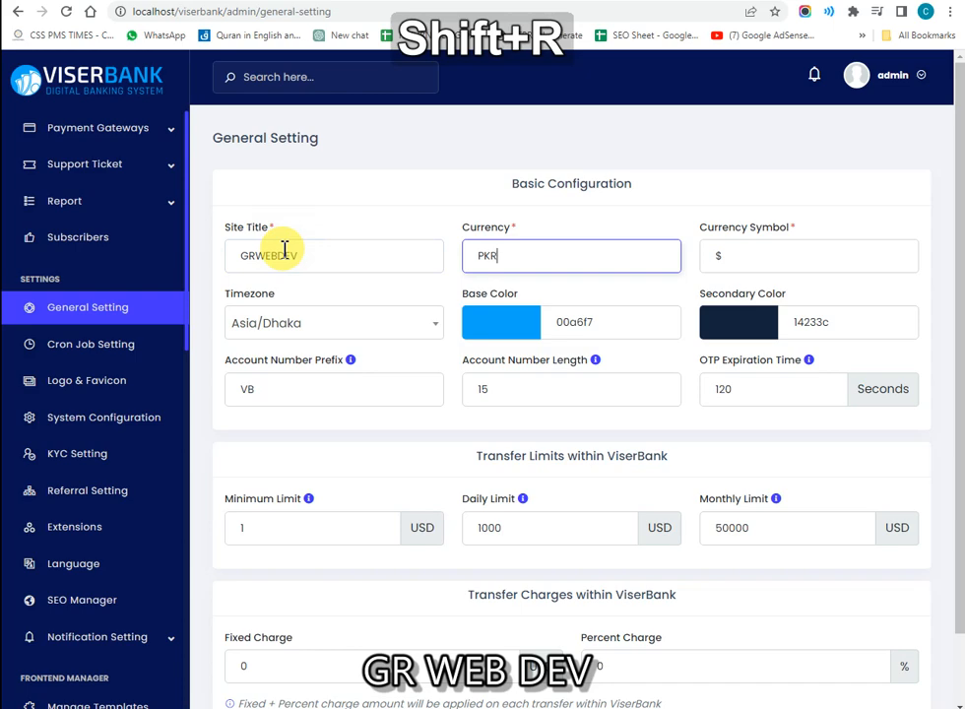
{"action": "key", "text": "Tab"}
{"action": "type", "text": "RS"}
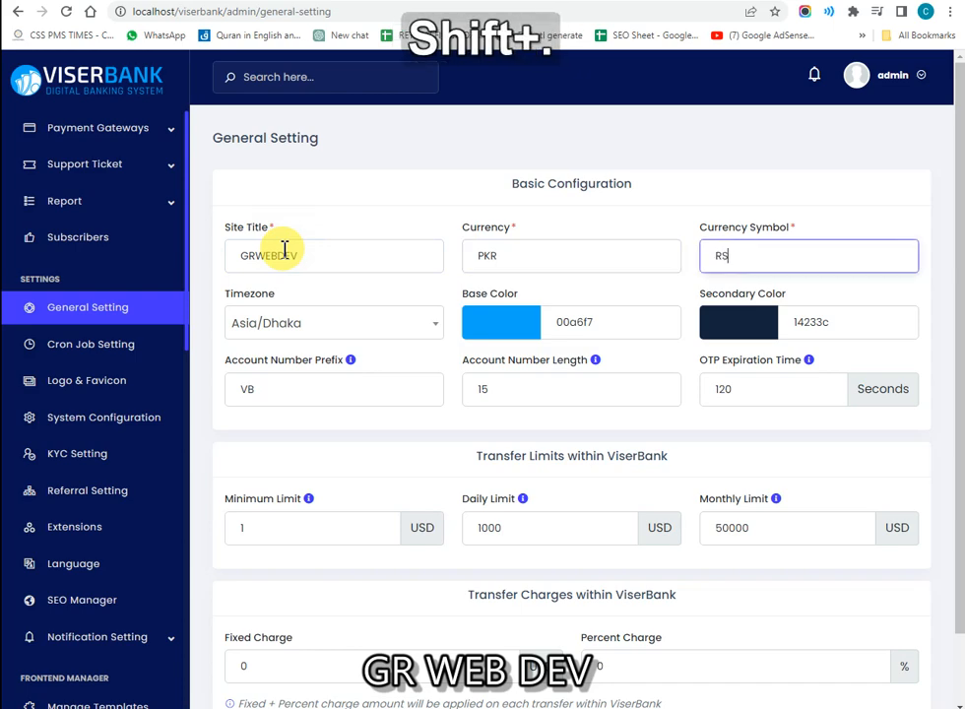
{"action": "key", "text": "BackSpace"}
{"action": "key", "text": "Tab"}
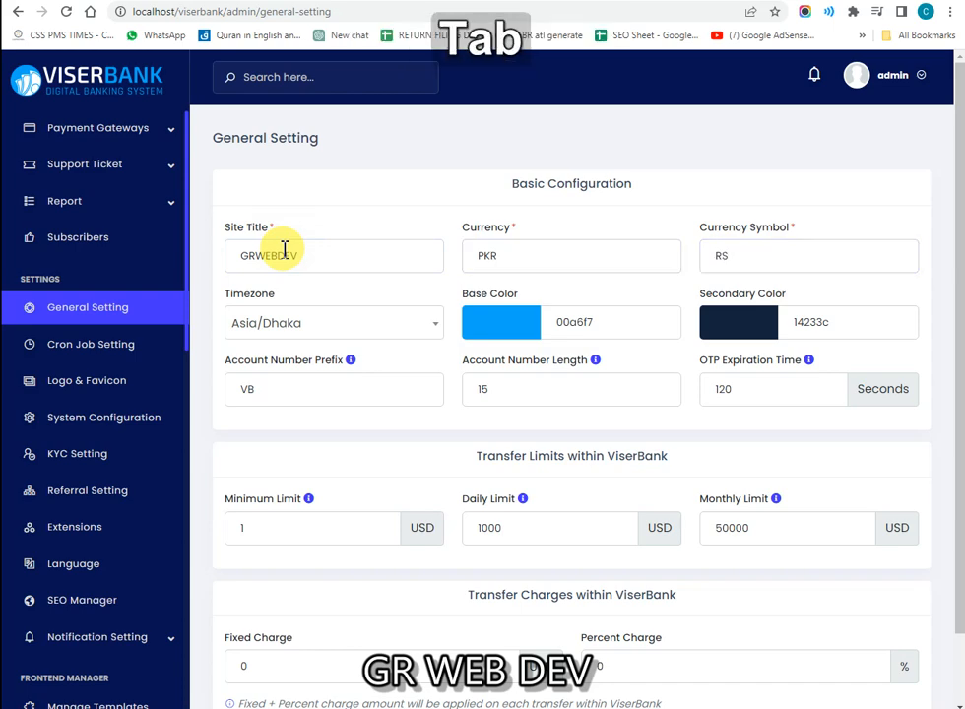
{"action": "left_click", "coordinate": [278, 332]}
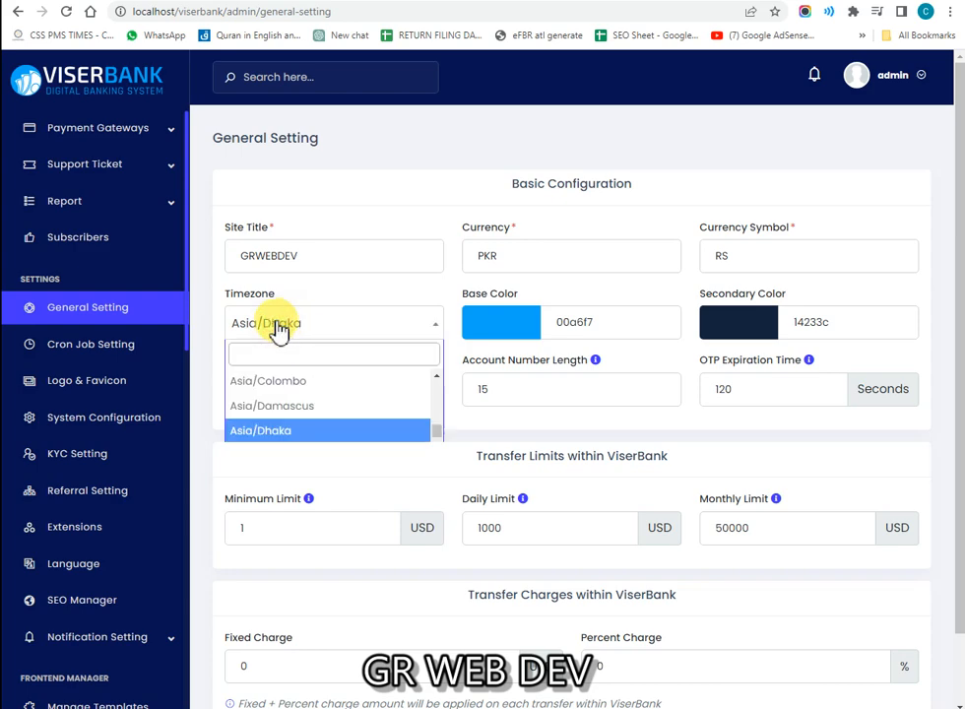
{"action": "type", "text": "kar"}
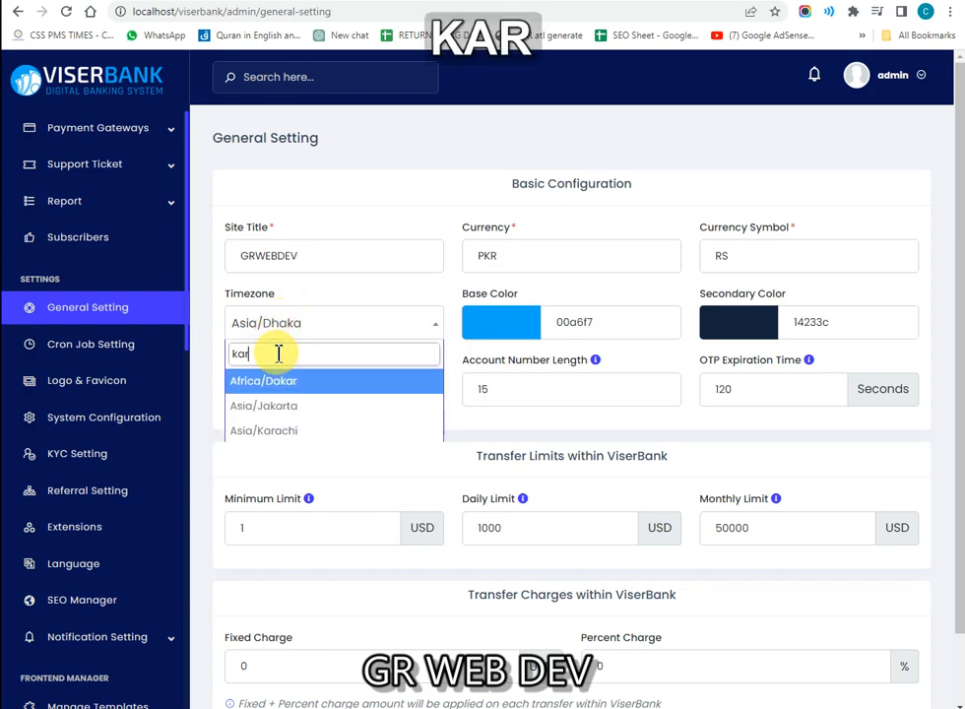
{"action": "type", "text": "a"}
{"action": "key", "text": "Return"}
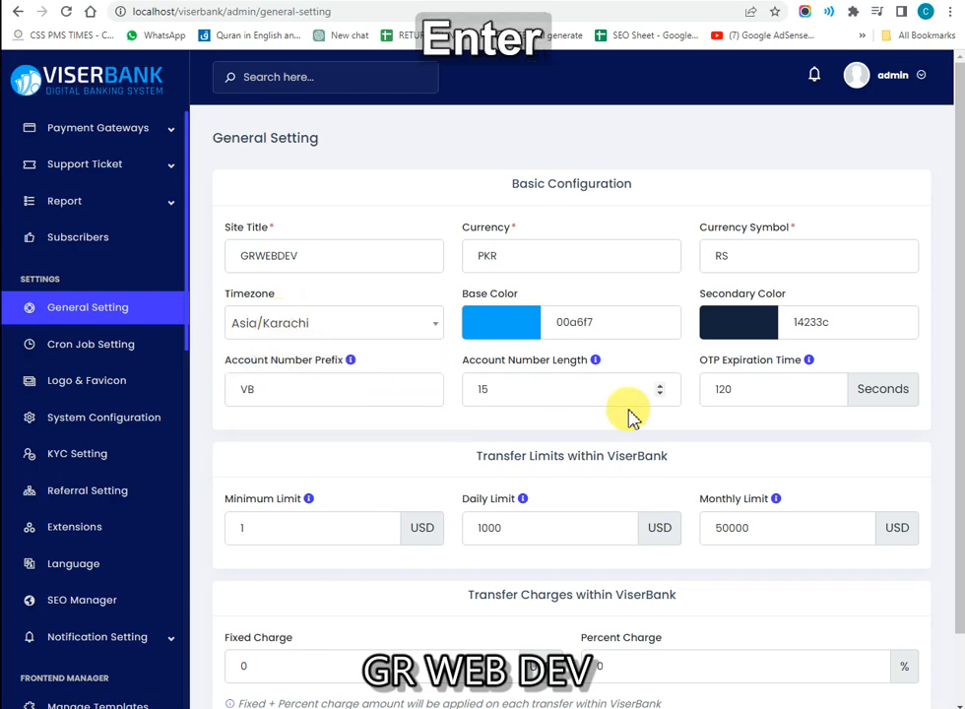
Step: Set the base colour to a pale cyan, 7bd4d0
{"action": "left_click", "coordinate": [506, 323]}
{"action": "left_click_drag", "start_coordinate": [591, 391], "coordinate": [591, 399]}
{"action": "left_click", "coordinate": [533, 370]}
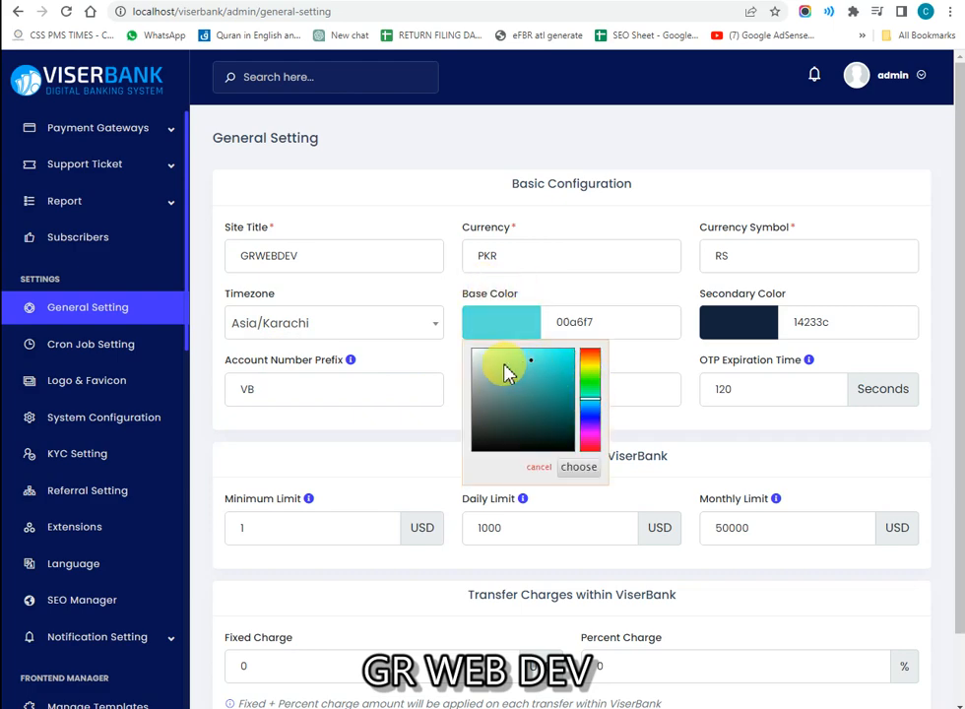
{"action": "left_click", "coordinate": [503, 374]}
{"action": "left_click", "coordinate": [519, 369]}
{"action": "left_click", "coordinate": [569, 295]}
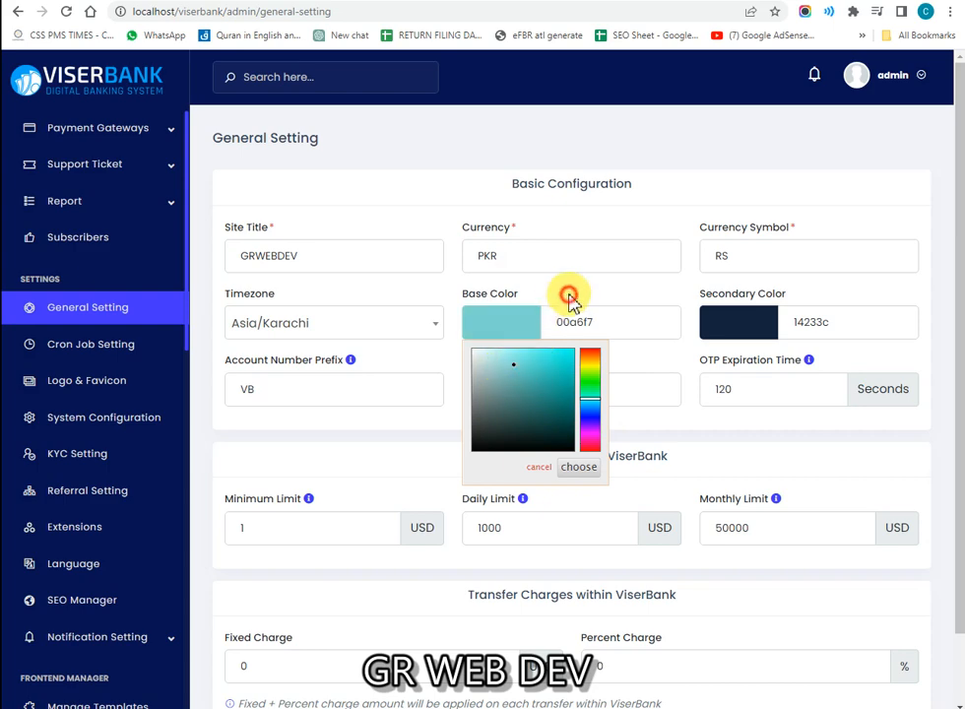
Step: Set the secondary colour to a bright yellow, e3da0e
{"action": "left_click", "coordinate": [733, 329]}
{"action": "left_click", "coordinate": [767, 410]}
{"action": "left_click", "coordinate": [743, 403]}
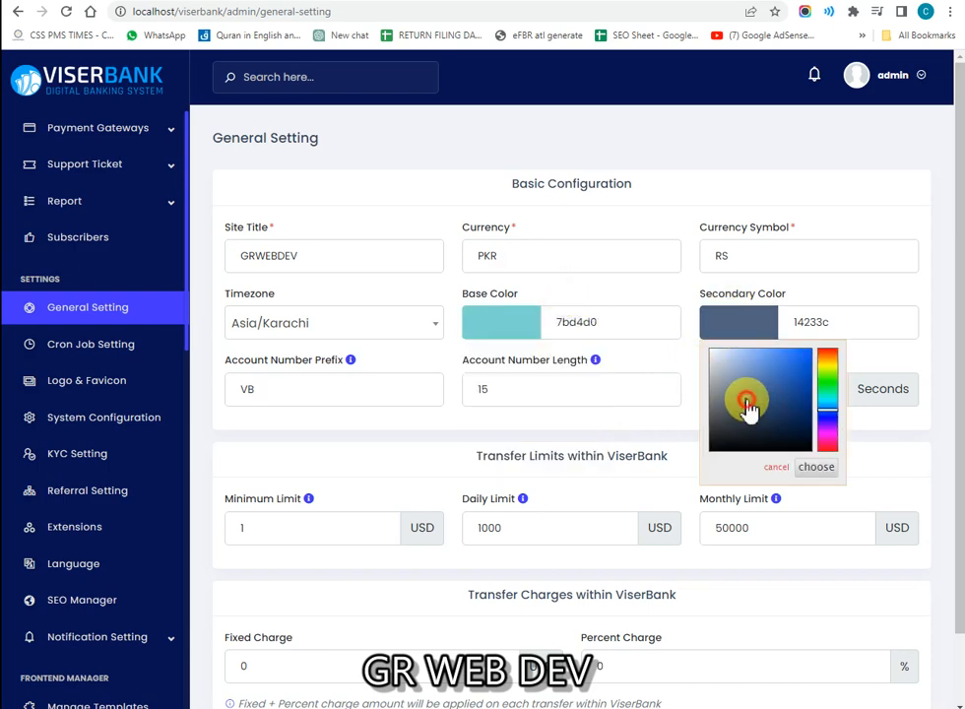
{"action": "left_click", "coordinate": [735, 384]}
{"action": "left_click_drag", "start_coordinate": [705, 381], "coordinate": [731, 418]}
{"action": "left_click", "coordinate": [819, 400]}
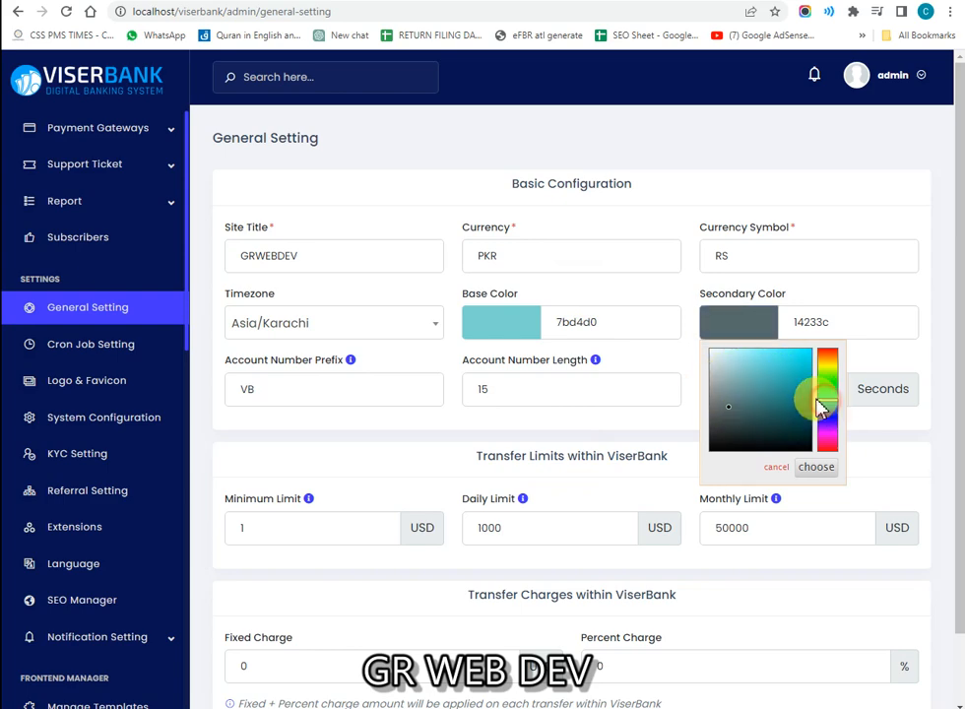
{"action": "left_click", "coordinate": [757, 365]}
{"action": "left_click", "coordinate": [826, 372]}
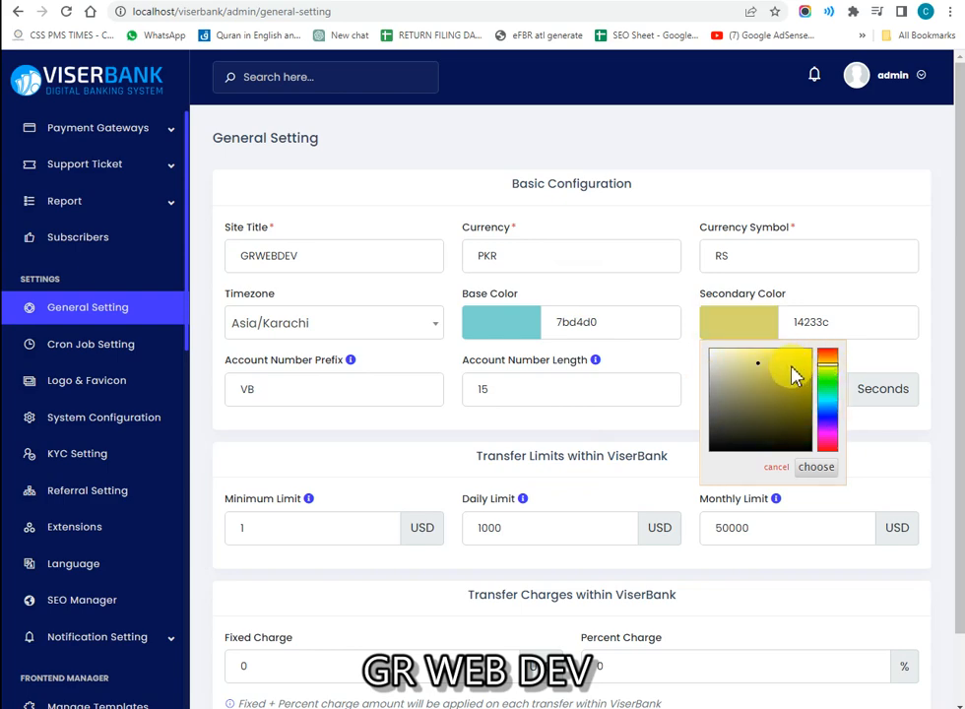
{"action": "left_click_drag", "start_coordinate": [785, 374], "coordinate": [807, 366]}
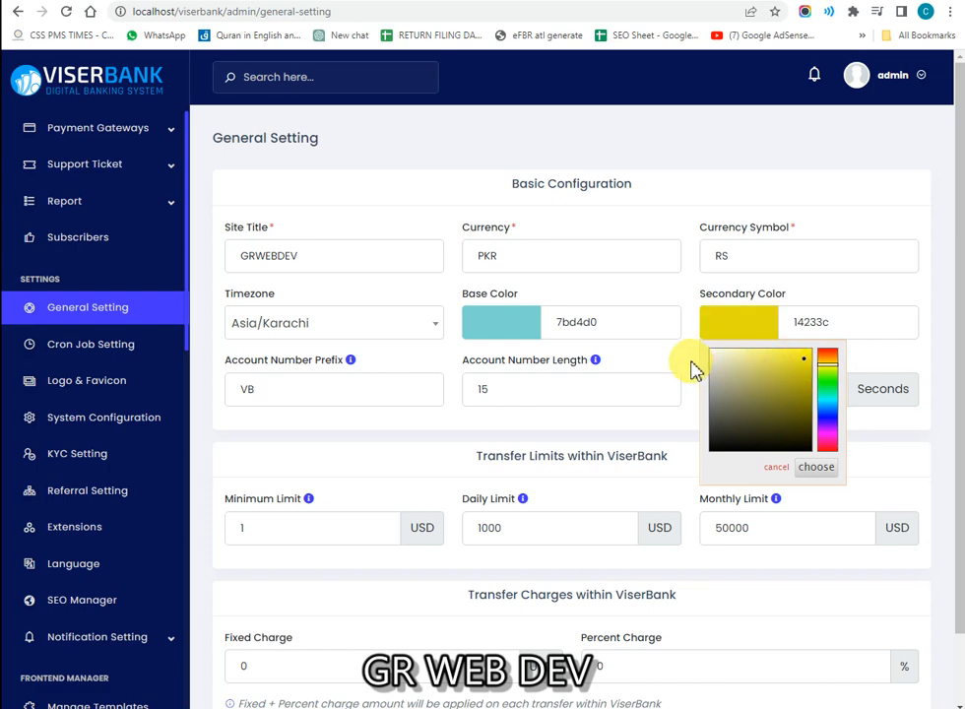
{"action": "left_click", "coordinate": [560, 372]}
{"action": "left_click_drag", "start_coordinate": [286, 361], "coordinate": [318, 367]}
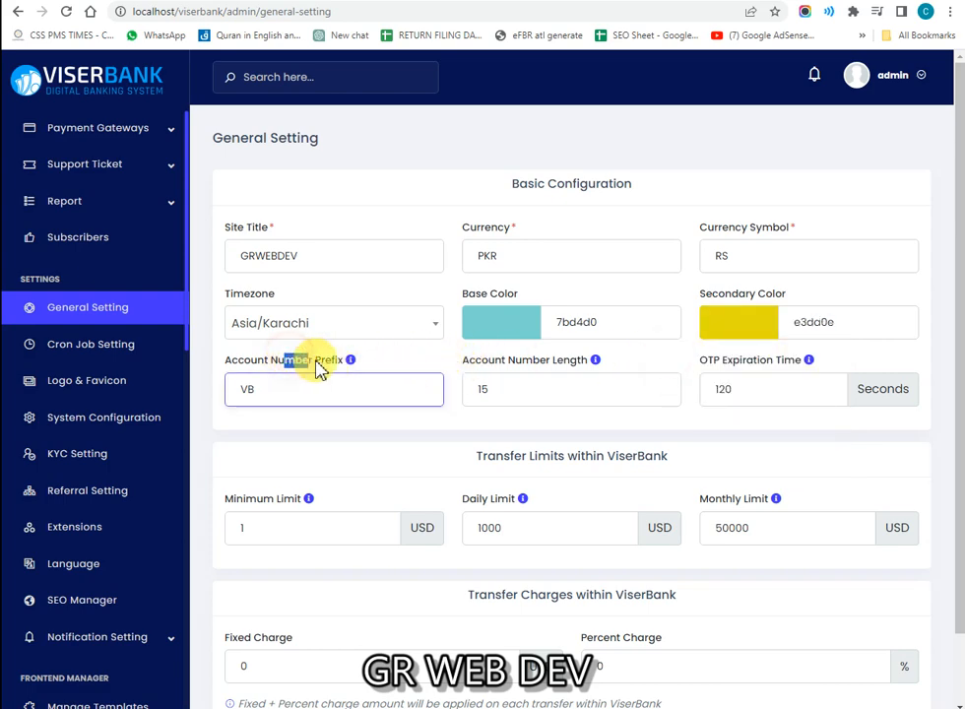
Step: Replace account number prefix VB with GR and save the general settings with Update
{"action": "left_click", "coordinate": [319, 362]}
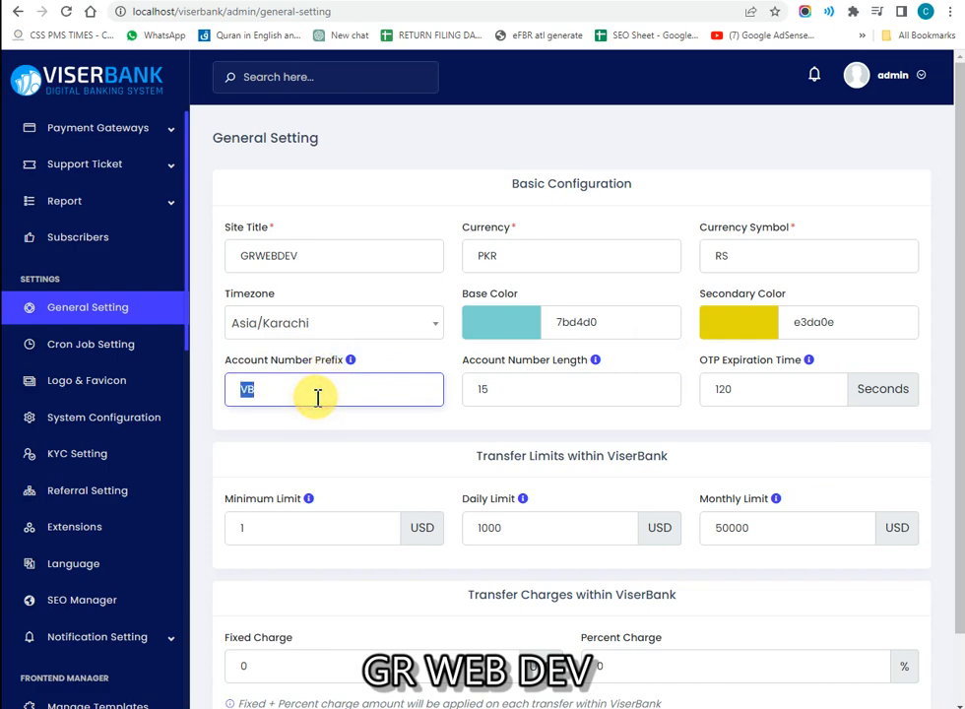
{"action": "type", "text": "GR"}
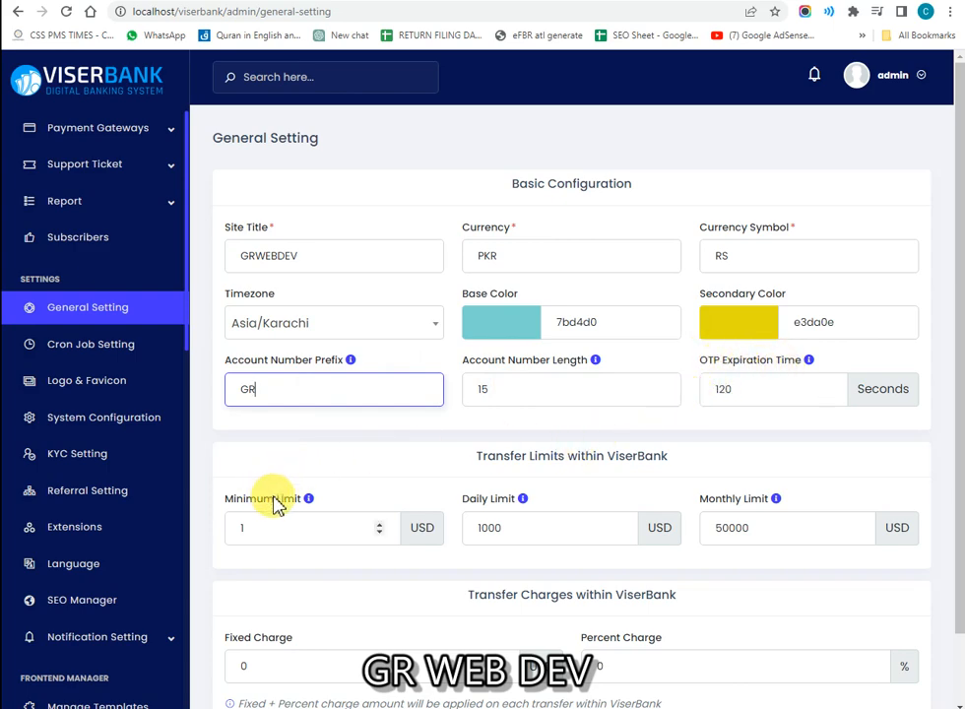
{"action": "left_click_drag", "start_coordinate": [509, 454], "coordinate": [635, 455]}
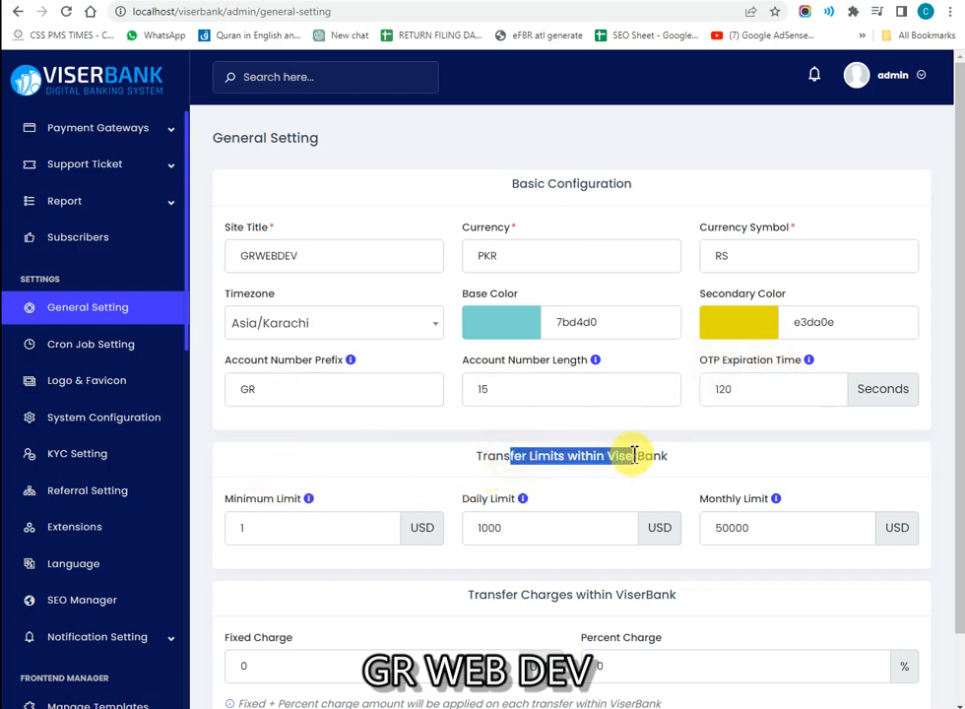
{"action": "left_click", "coordinate": [628, 453]}
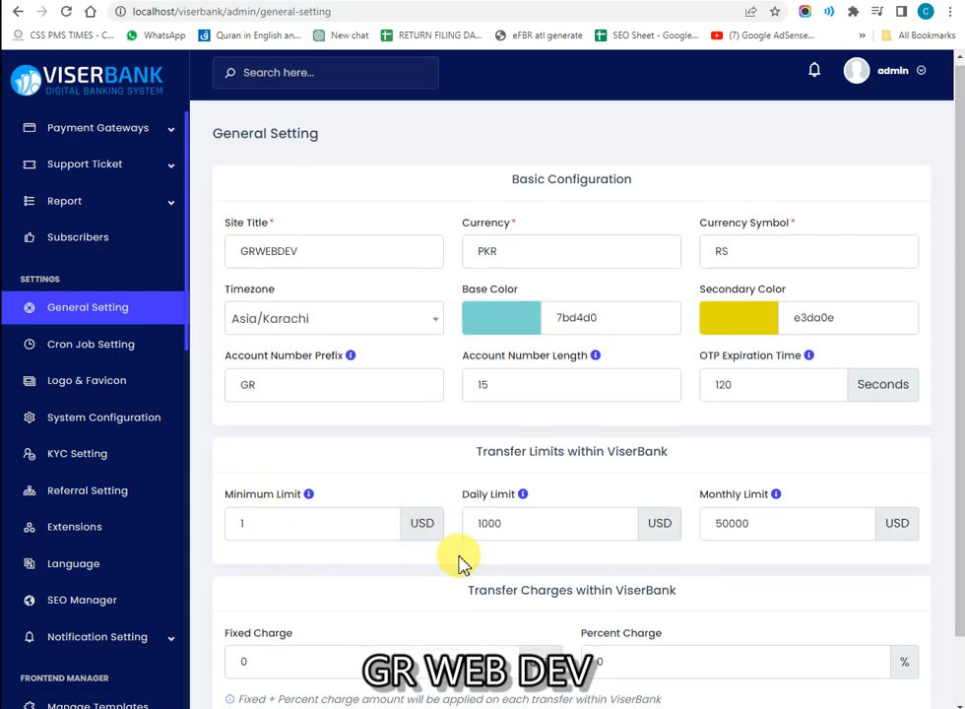
{"action": "scroll", "coordinate": [459, 557], "scroll_direction": "down", "scroll_amount": 1}
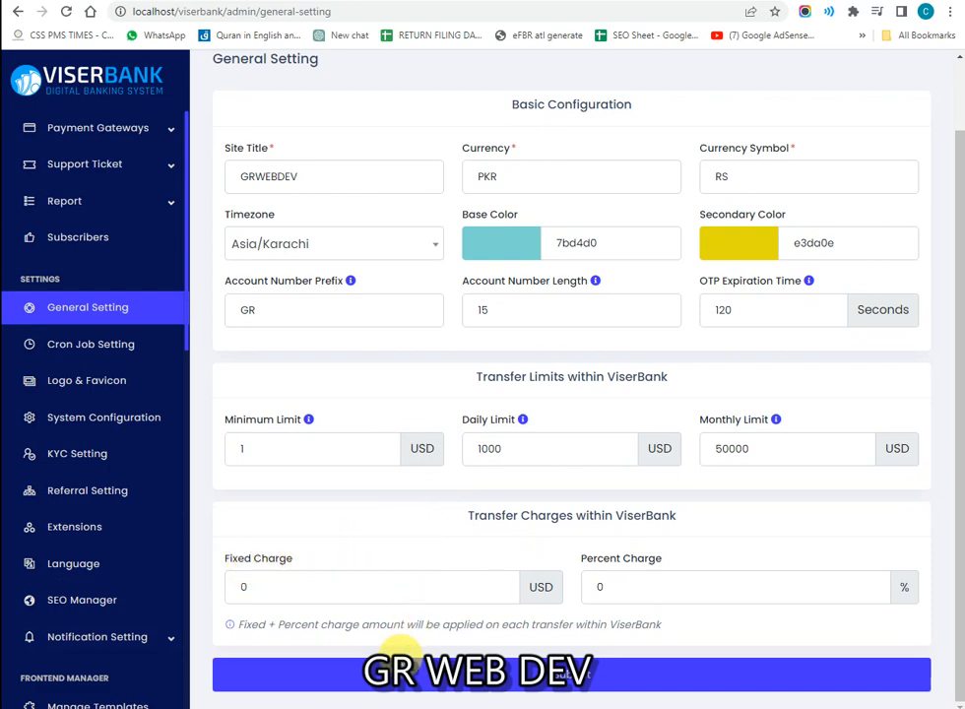
{"action": "left_click", "coordinate": [397, 671]}
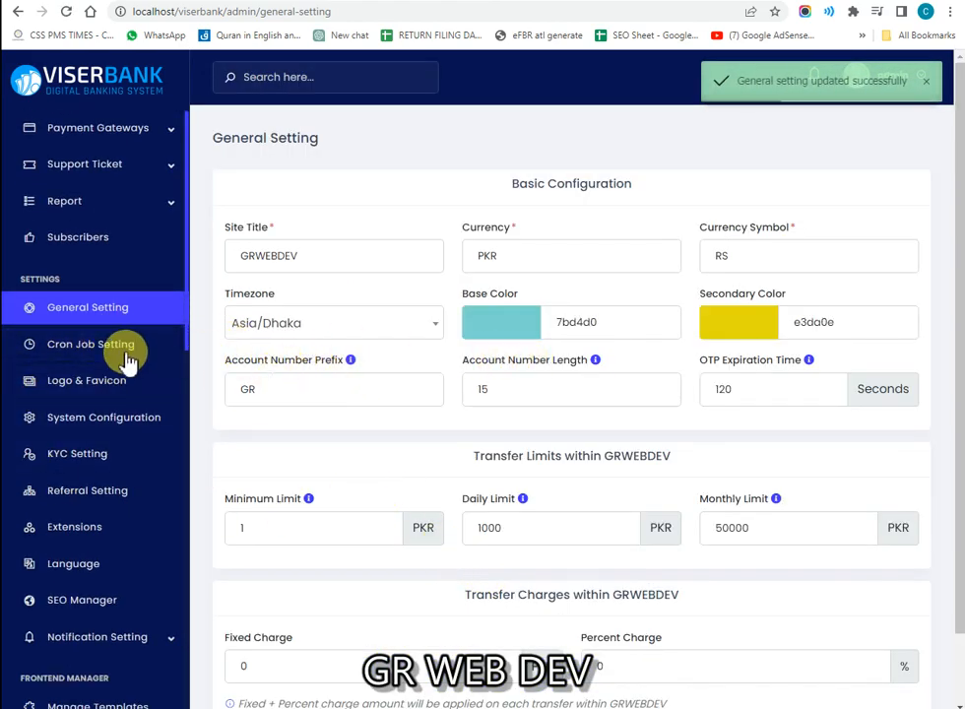
Step: Review the list of cron jobs in Cron Job Setting
{"action": "left_click", "coordinate": [79, 362]}
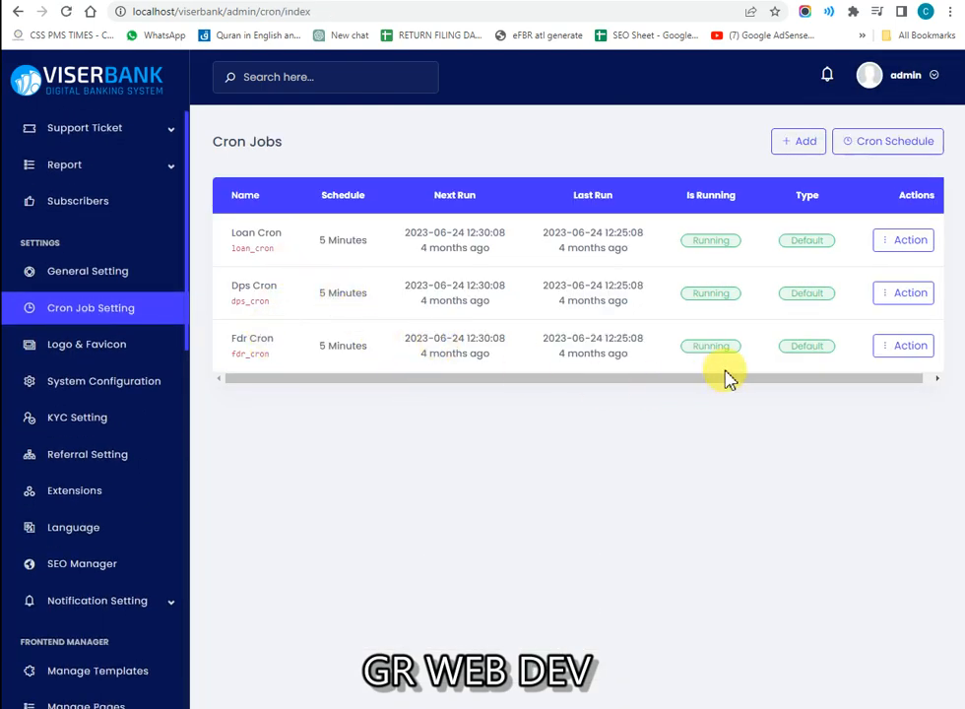
{"action": "scroll", "coordinate": [700, 386], "scroll_direction": "right", "scroll_amount": 1}
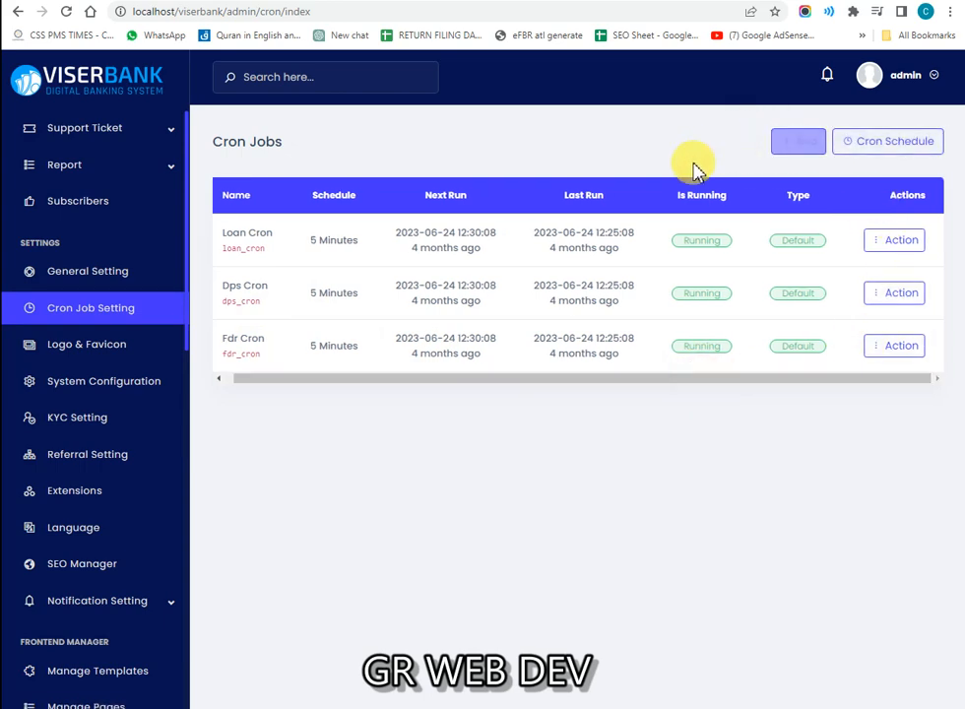
{"action": "left_click", "coordinate": [44, 374]}
Step: Open Logo & Favicon and look over the light logo, dark logo and favicon images
{"action": "left_click", "coordinate": [93, 338]}
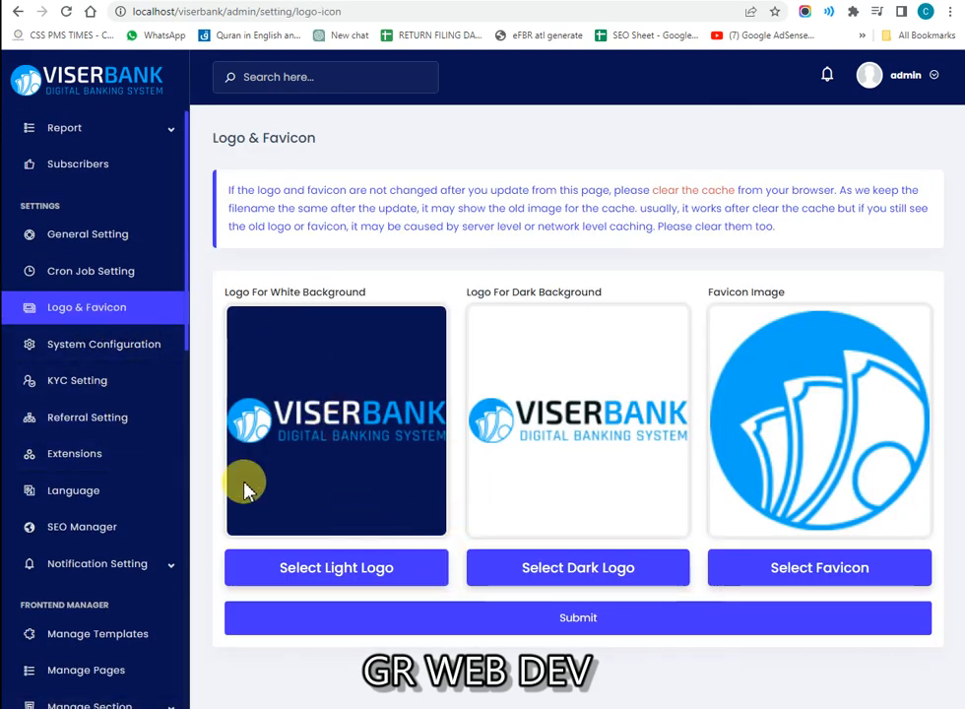
{"action": "left_click_drag", "start_coordinate": [284, 299], "coordinate": [357, 293]}
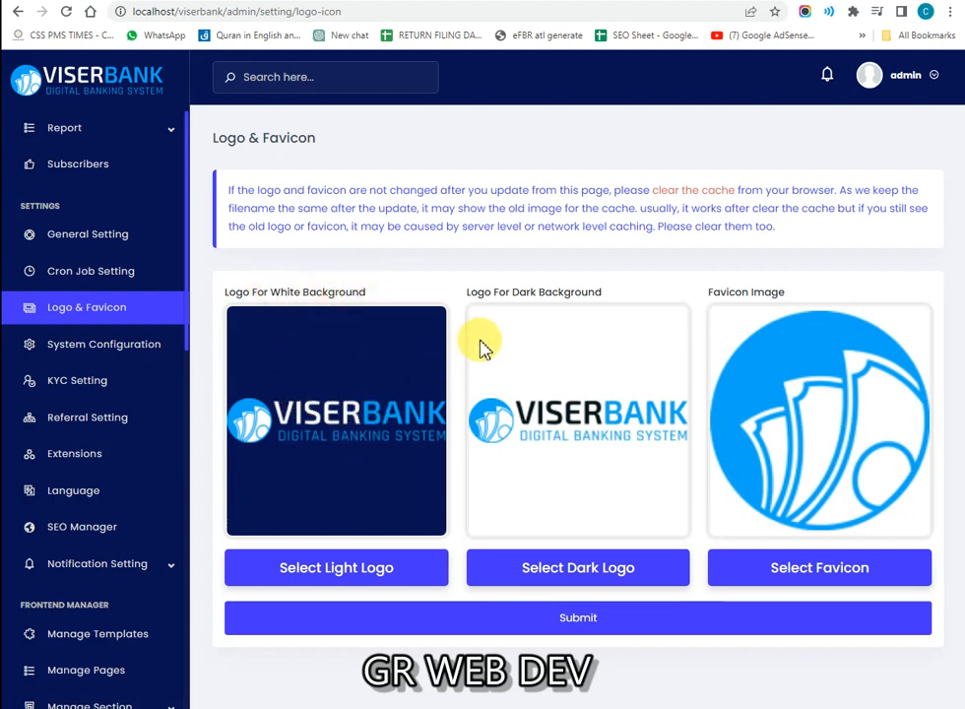
{"action": "left_click_drag", "start_coordinate": [517, 286], "coordinate": [592, 285]}
{"action": "left_click", "coordinate": [593, 285]}
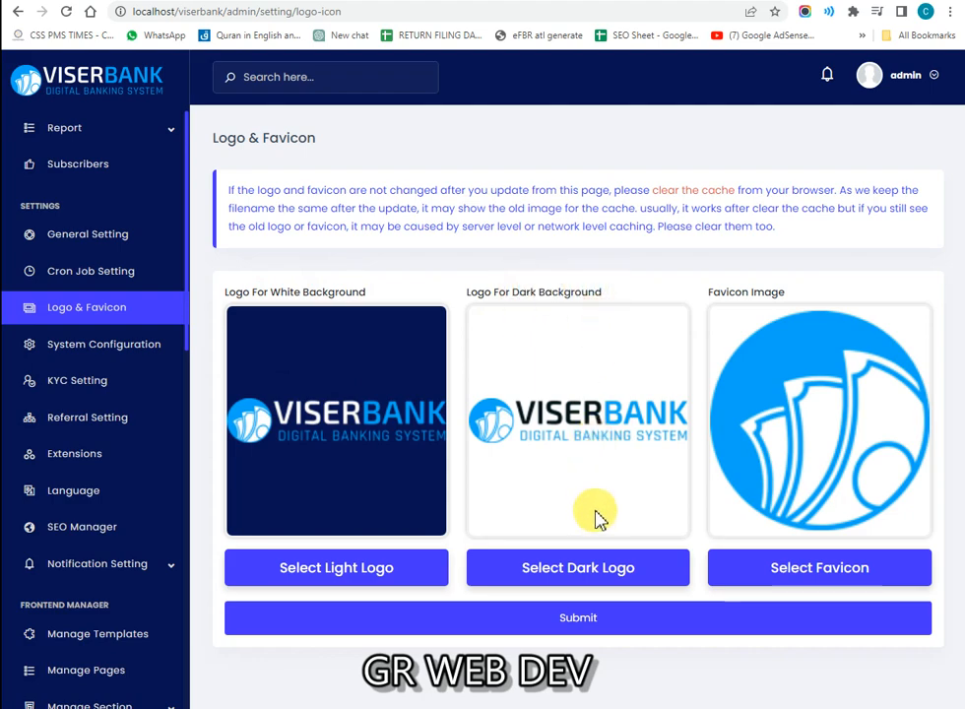
{"action": "left_click_drag", "start_coordinate": [724, 292], "coordinate": [801, 292]}
{"action": "left_click", "coordinate": [801, 293]}
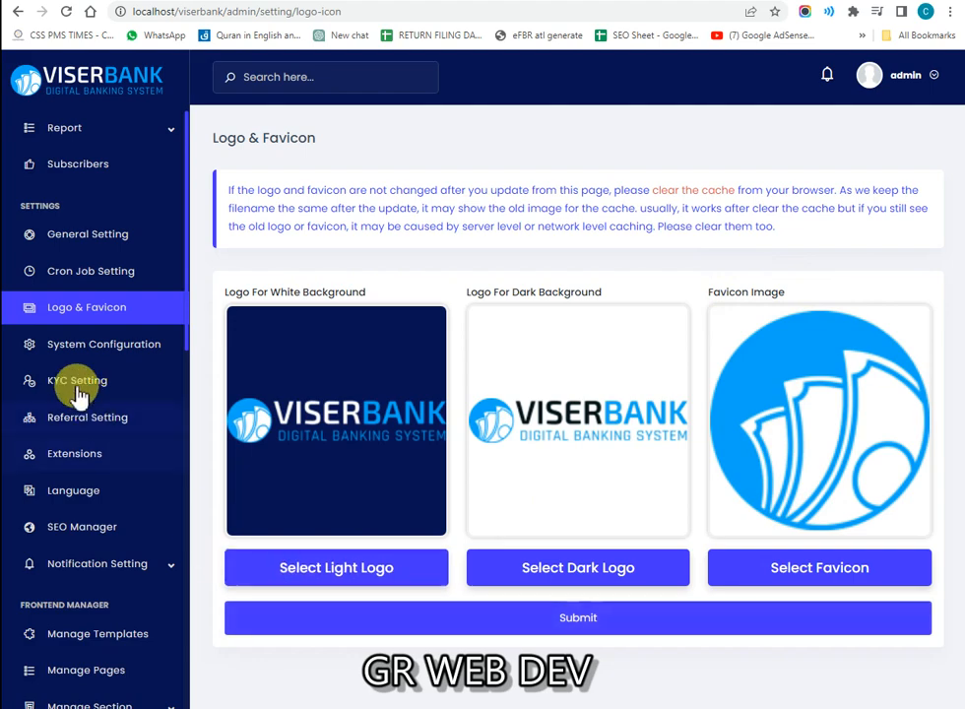
Step: Open System Configuration and enable Branch User Registration
{"action": "left_click", "coordinate": [118, 344]}
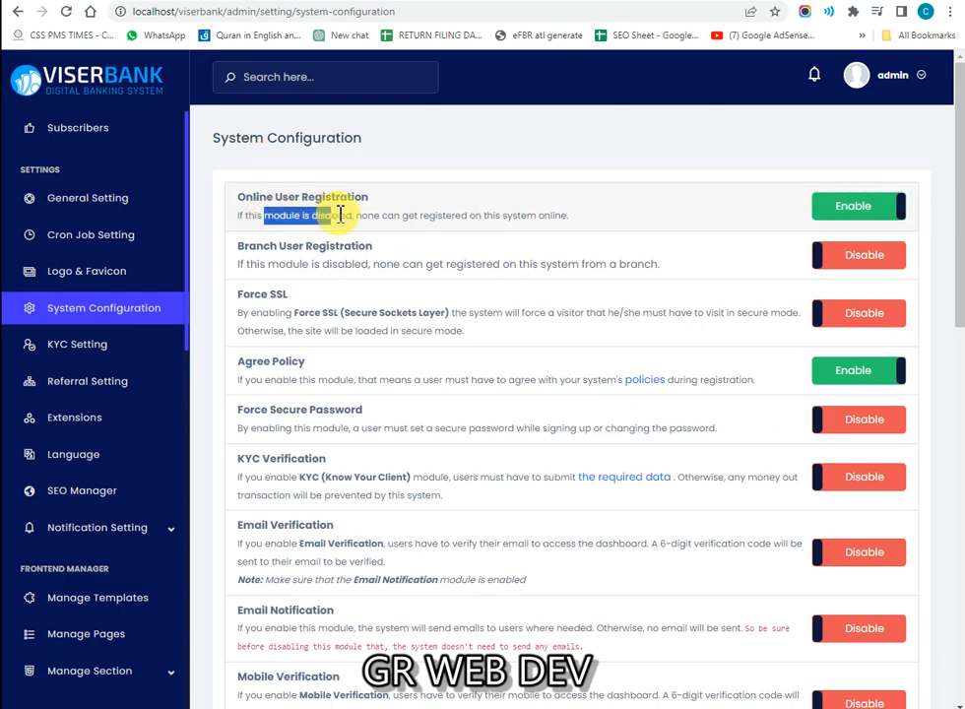
{"action": "left_click_drag", "start_coordinate": [427, 223], "coordinate": [488, 219]}
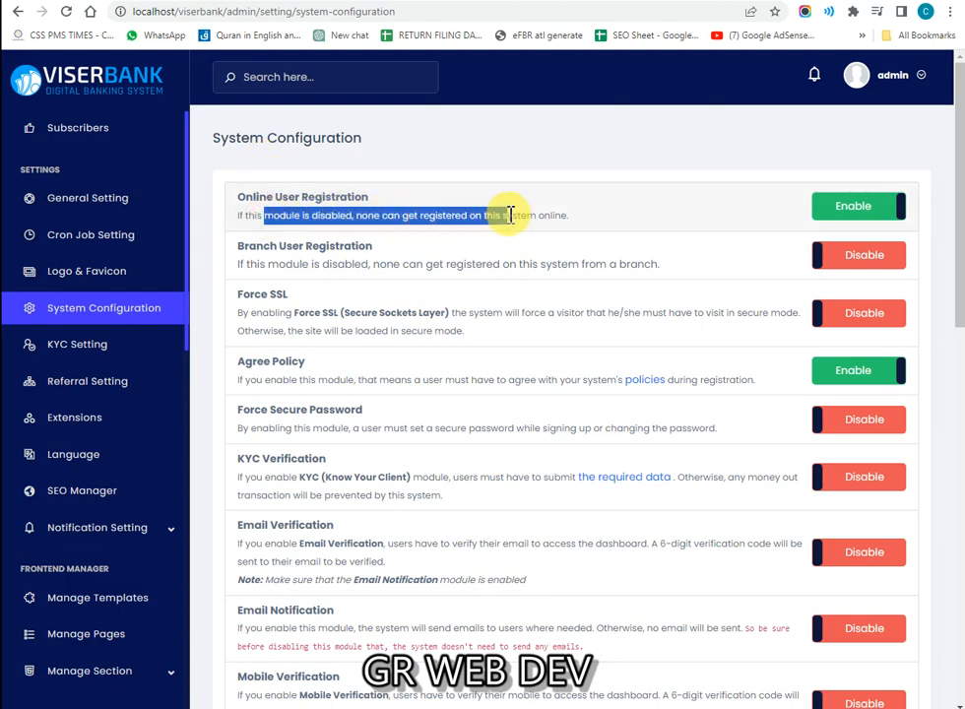
{"action": "left_click", "coordinate": [552, 215]}
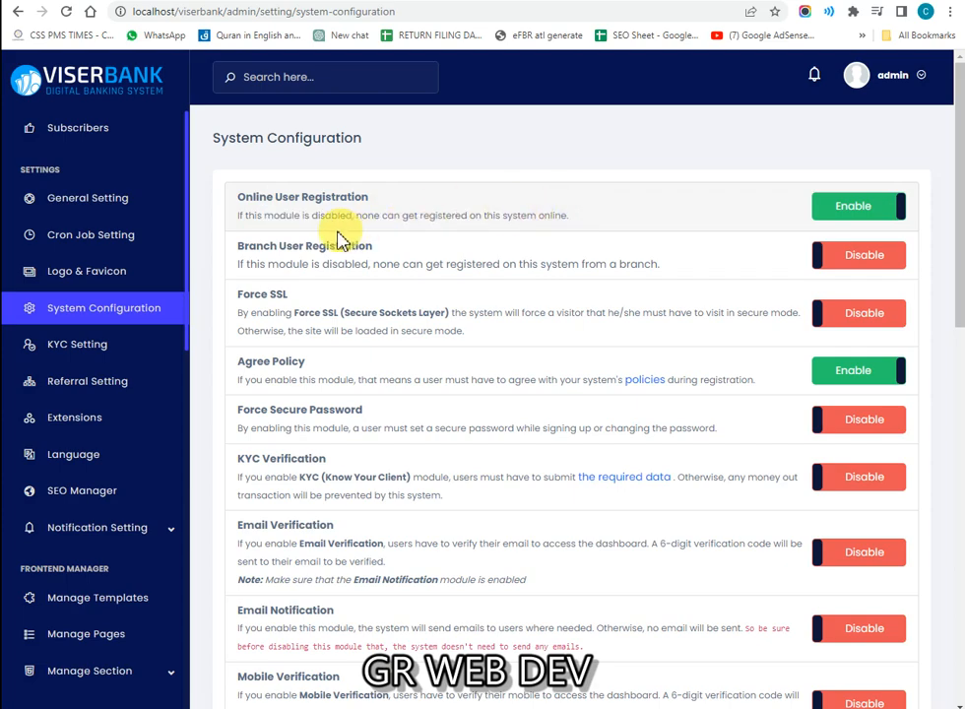
{"action": "left_click_drag", "start_coordinate": [276, 265], "coordinate": [424, 266]}
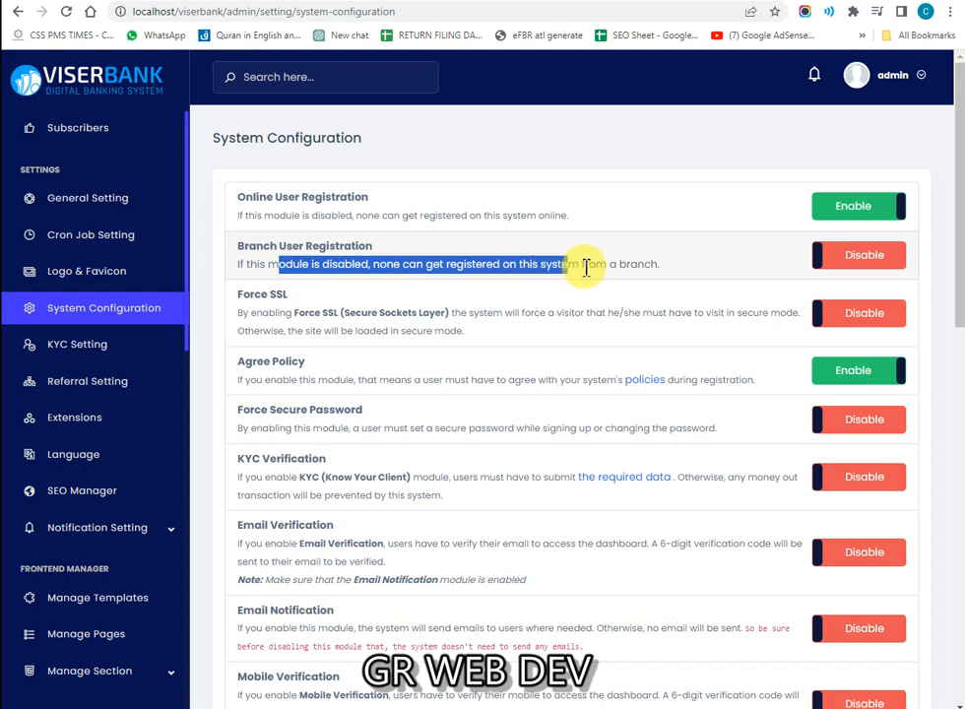
{"action": "left_click", "coordinate": [638, 266]}
{"action": "left_click", "coordinate": [851, 257]}
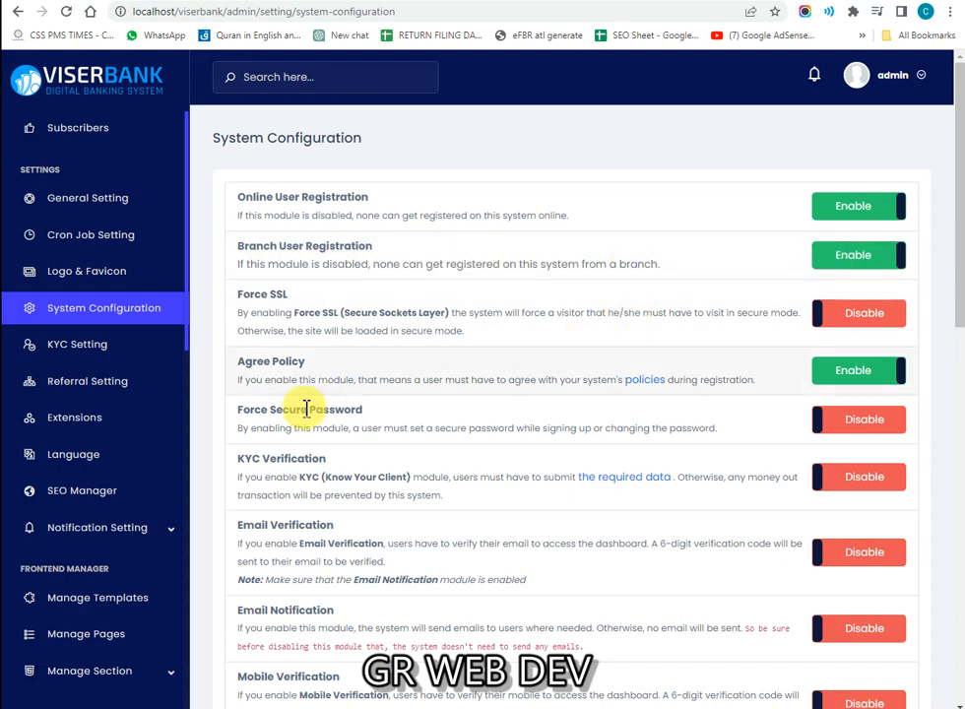
{"action": "left_click_drag", "start_coordinate": [311, 307], "coordinate": [622, 284]}
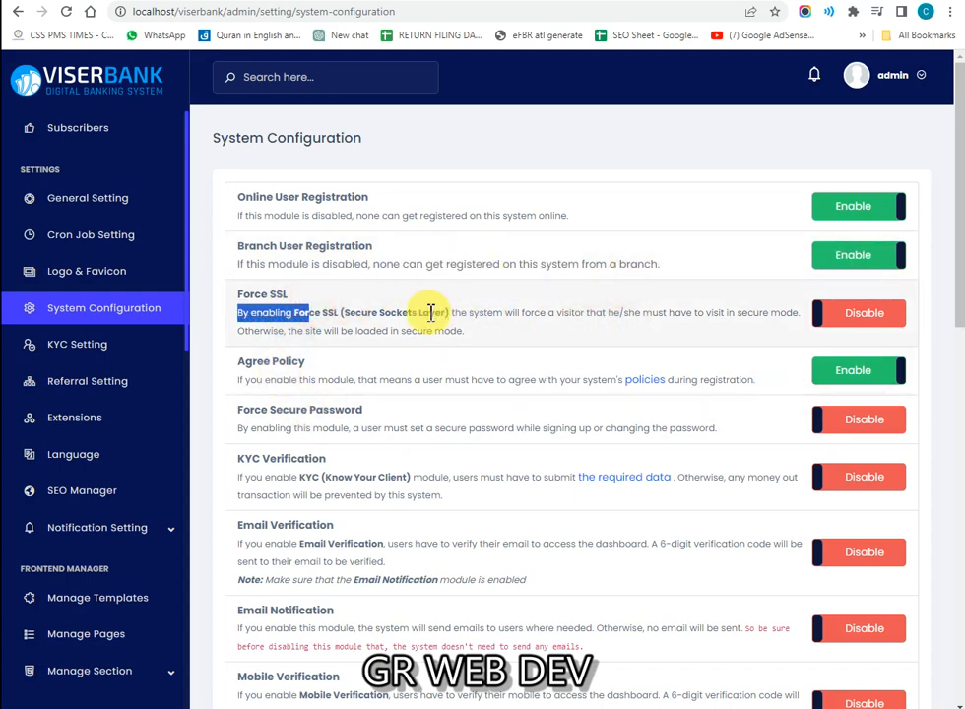
Step: Enable Push Notification further down and submit the system configuration
{"action": "scroll", "coordinate": [350, 328], "scroll_direction": "down", "scroll_amount": 1}
{"action": "left_click_drag", "start_coordinate": [330, 351], "coordinate": [499, 379]}
{"action": "left_click", "coordinate": [389, 397]}
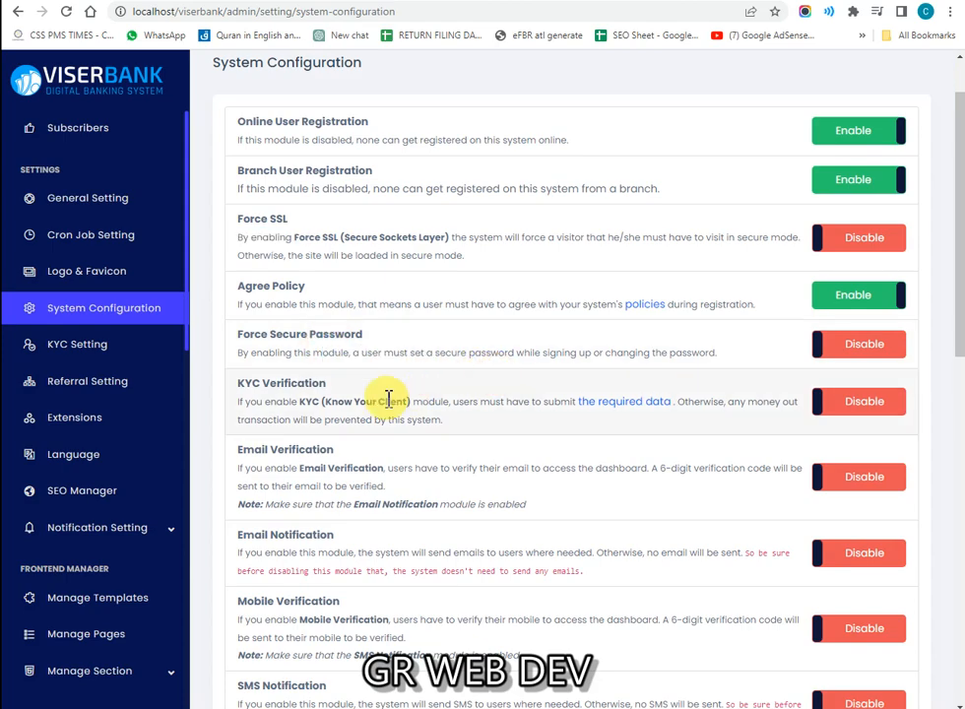
{"action": "scroll", "coordinate": [335, 404], "scroll_direction": "down", "scroll_amount": 1}
{"action": "scroll", "coordinate": [370, 413], "scroll_direction": "down", "scroll_amount": 2}
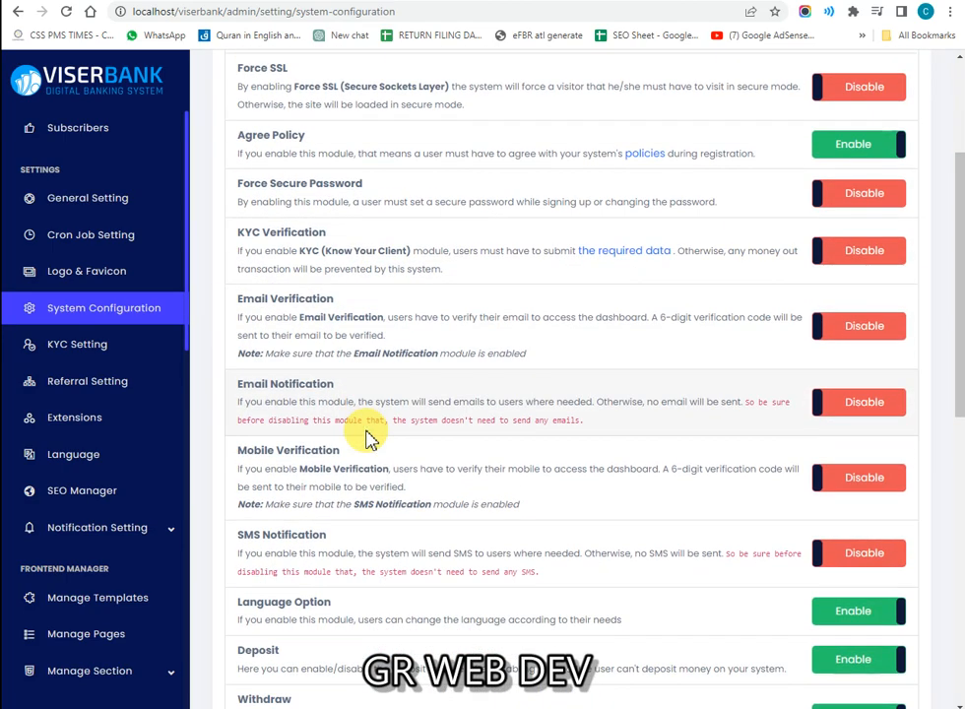
{"action": "scroll", "coordinate": [323, 409], "scroll_direction": "down", "scroll_amount": 2}
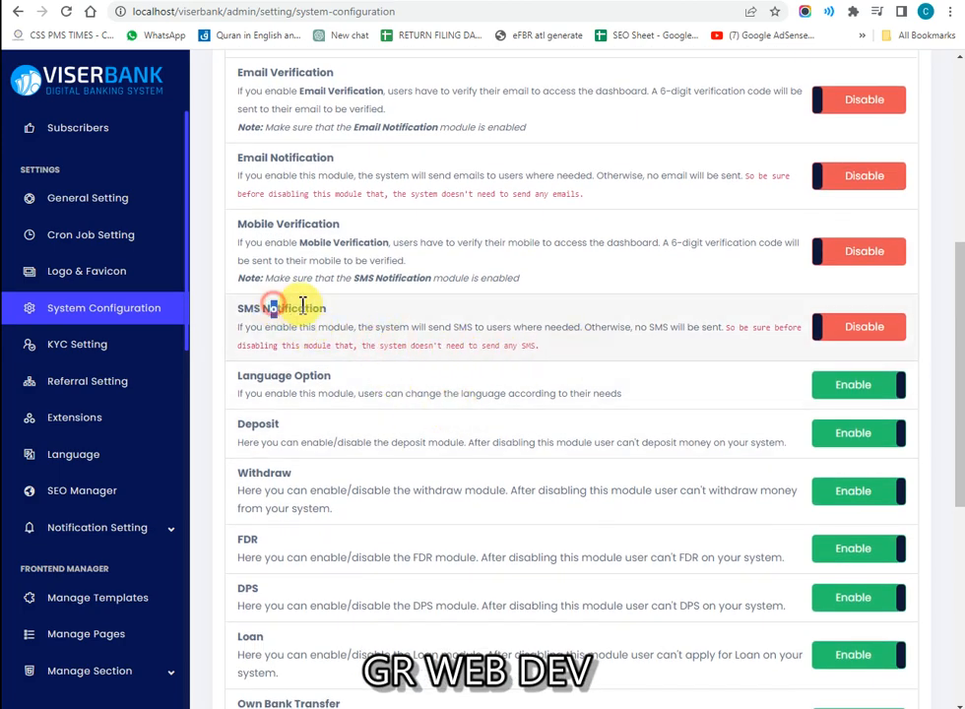
{"action": "scroll", "coordinate": [388, 312], "scroll_direction": "down", "scroll_amount": 3}
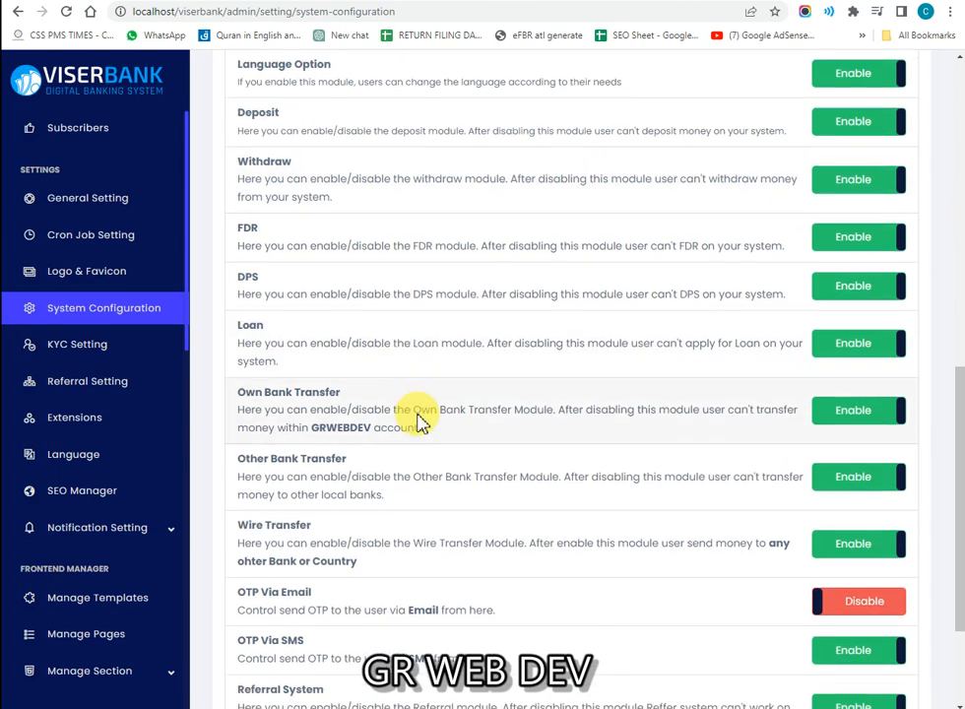
{"action": "scroll", "coordinate": [421, 421], "scroll_direction": "down", "scroll_amount": 2}
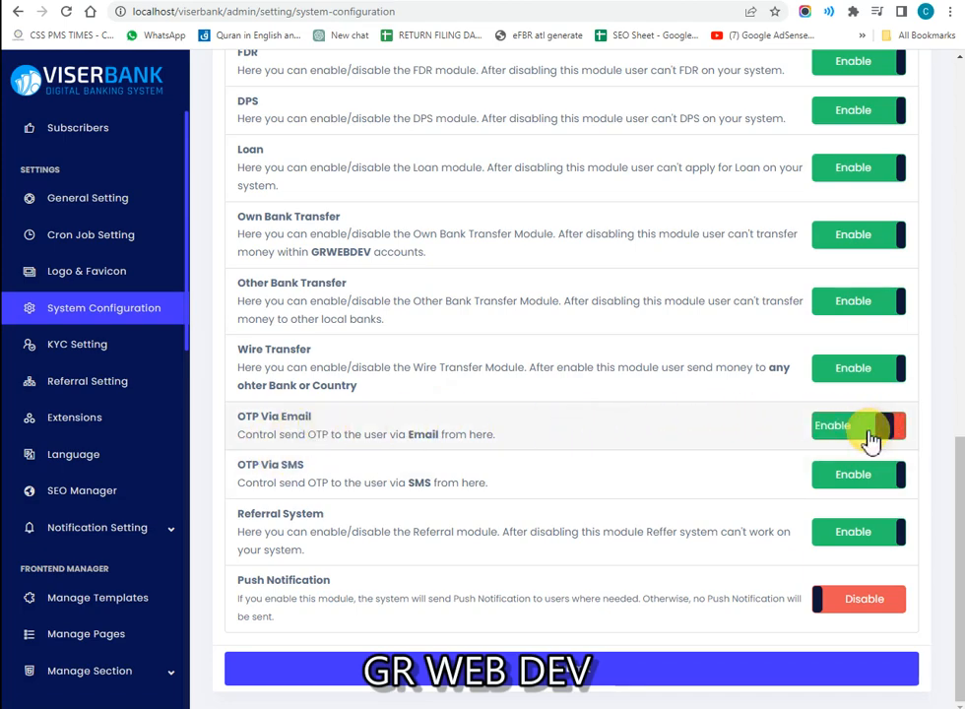
{"action": "left_click", "coordinate": [832, 598]}
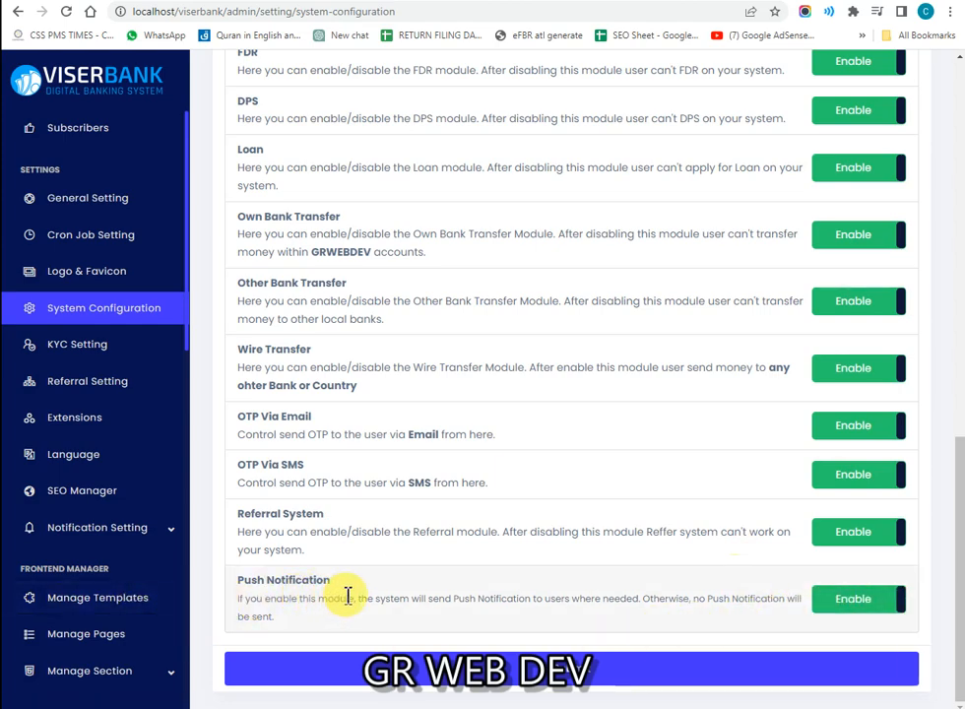
{"action": "left_click_drag", "start_coordinate": [347, 595], "coordinate": [528, 598]}
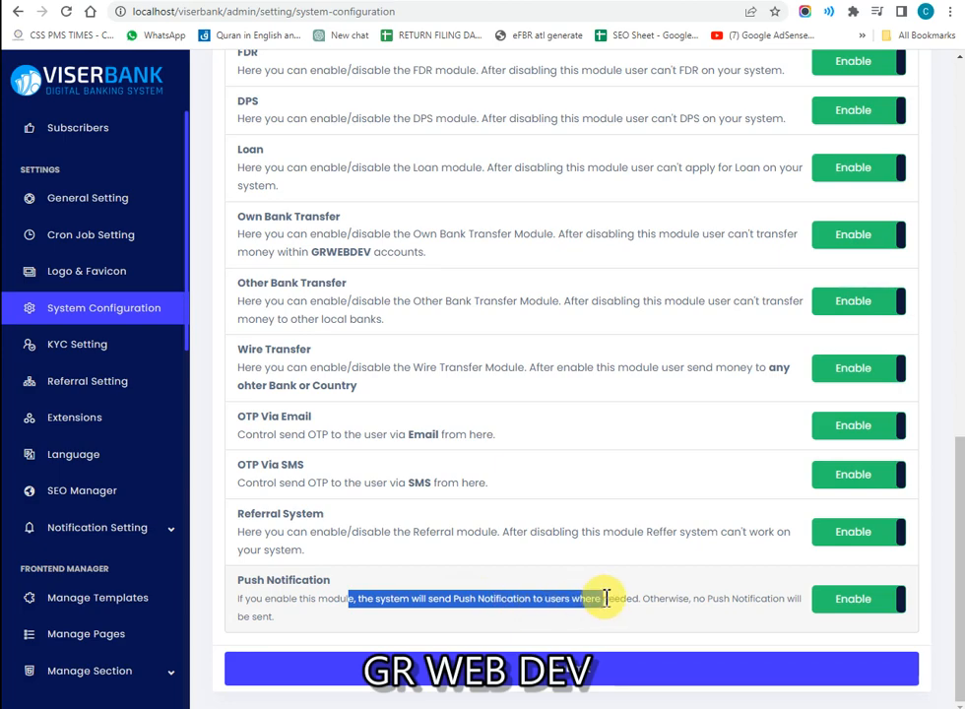
{"action": "left_click_drag", "start_coordinate": [605, 598], "coordinate": [751, 599]}
{"action": "left_click", "coordinate": [480, 653]}
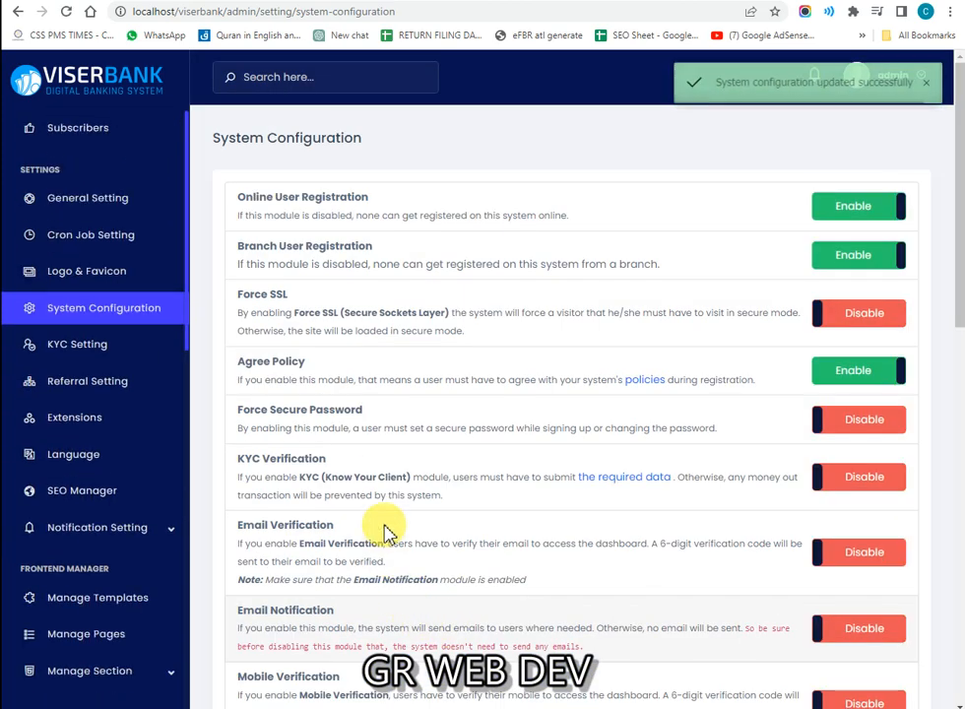
{"action": "left_click", "coordinate": [97, 358]}
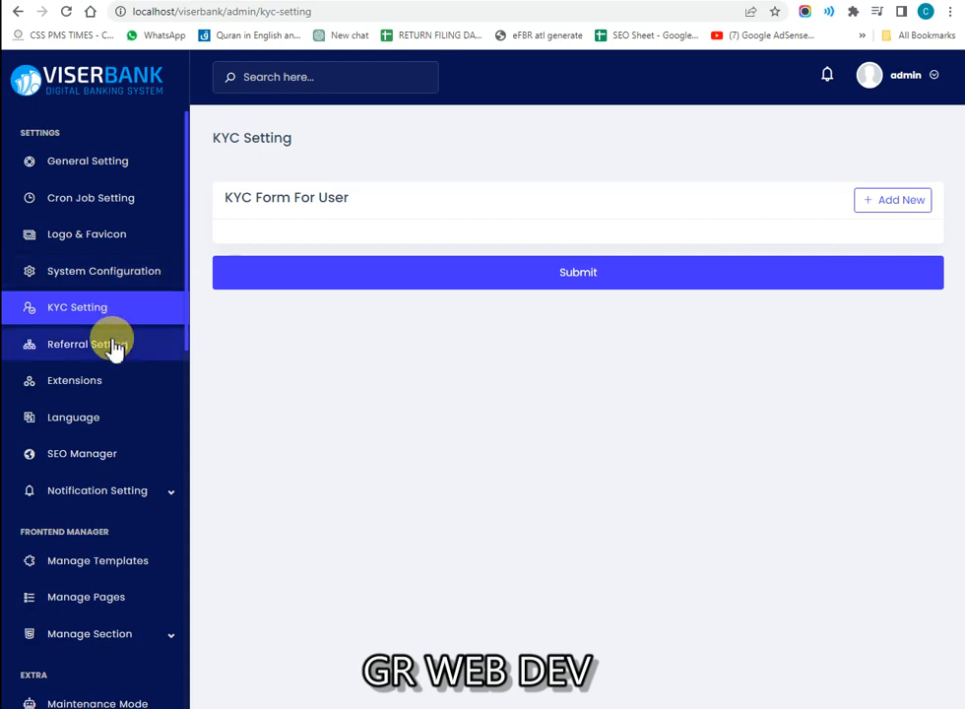
{"action": "left_click", "coordinate": [117, 359]}
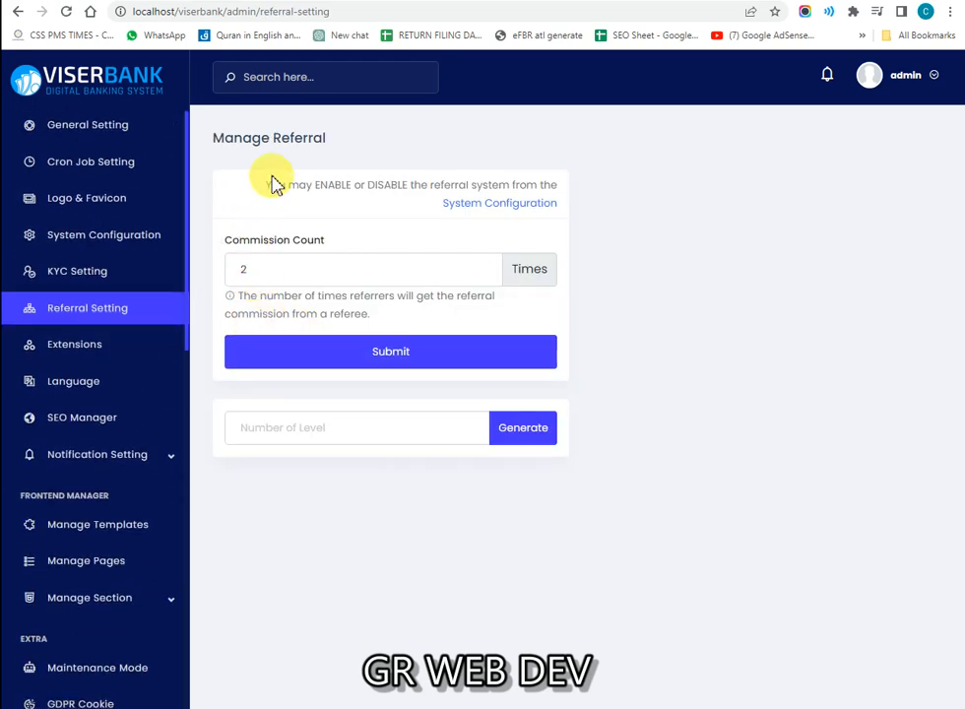
{"action": "left_click", "coordinate": [266, 274]}
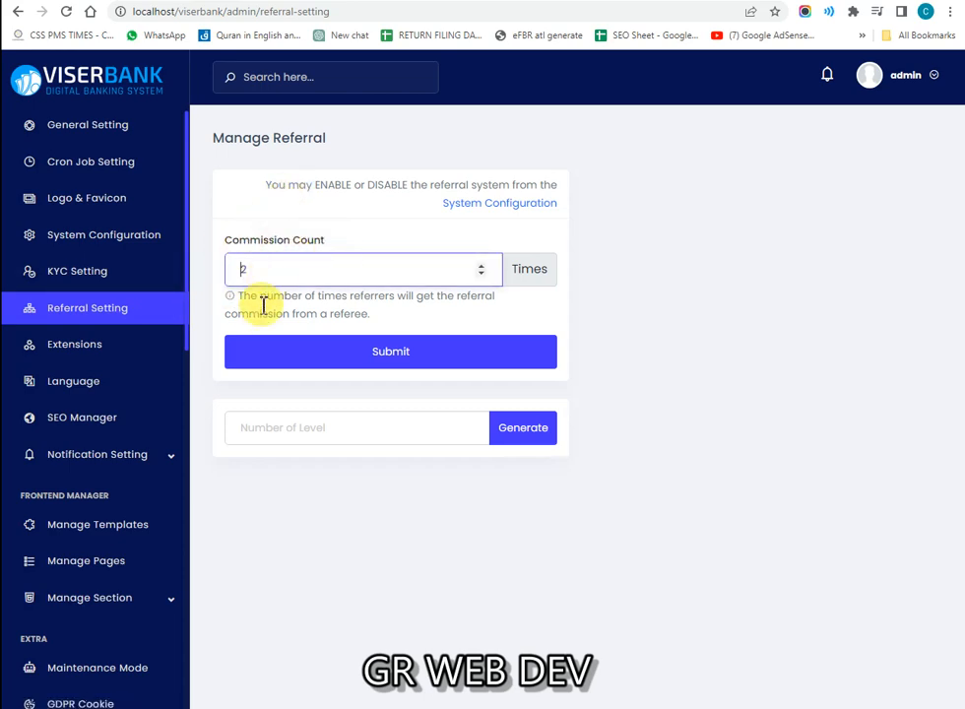
{"action": "left_click_drag", "start_coordinate": [284, 295], "coordinate": [357, 314]}
{"action": "left_click", "coordinate": [334, 313]}
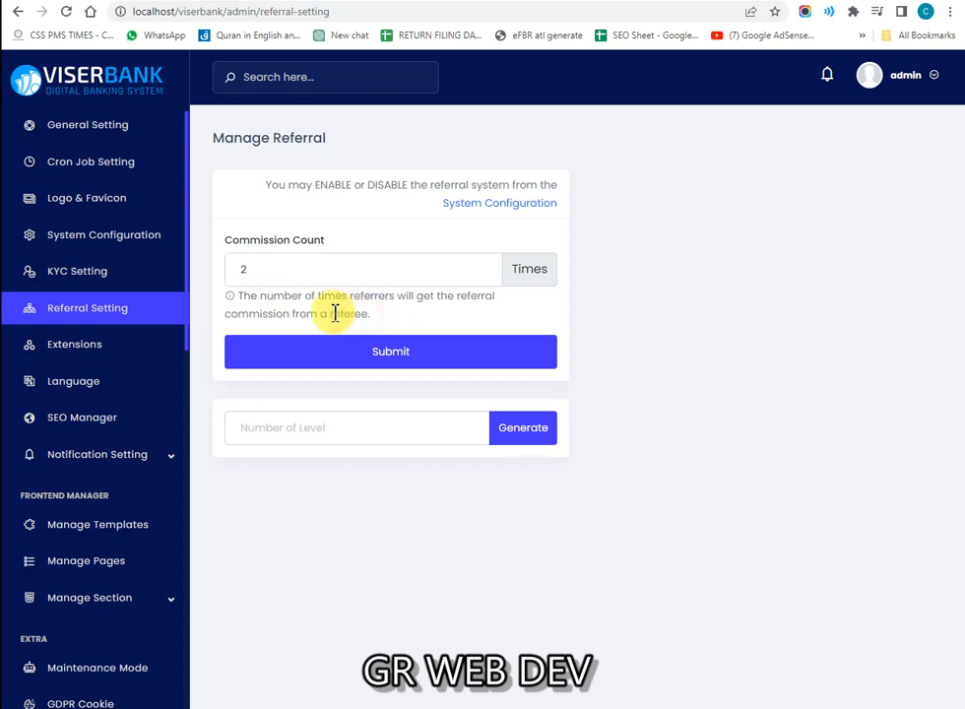
{"action": "left_click", "coordinate": [290, 273]}
{"action": "left_click_drag", "start_coordinate": [313, 187], "coordinate": [414, 187]}
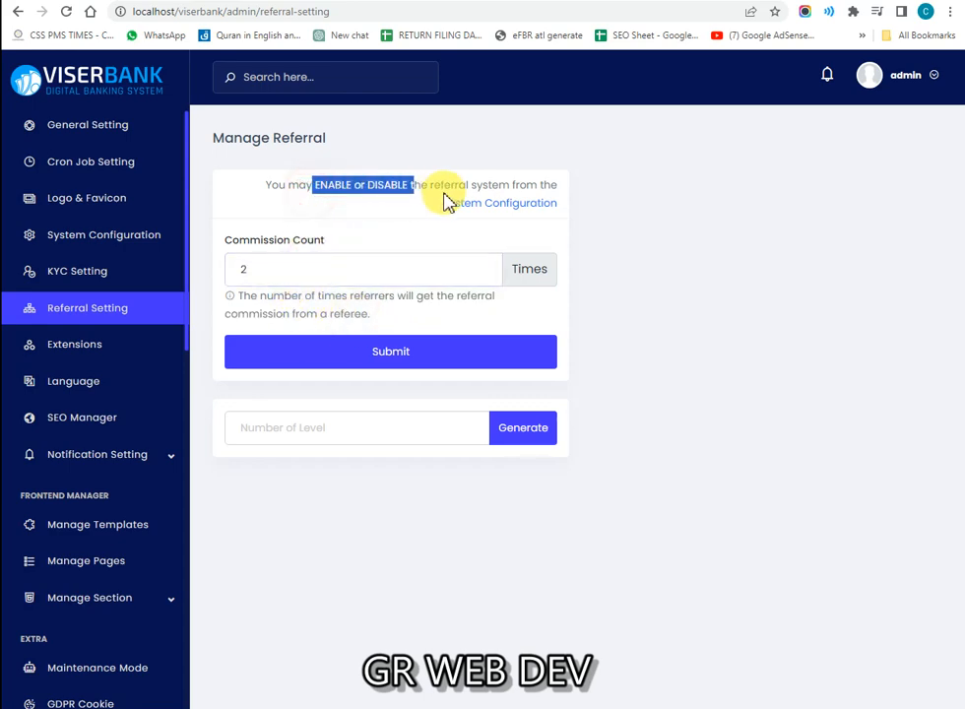
{"action": "left_click", "coordinate": [535, 182]}
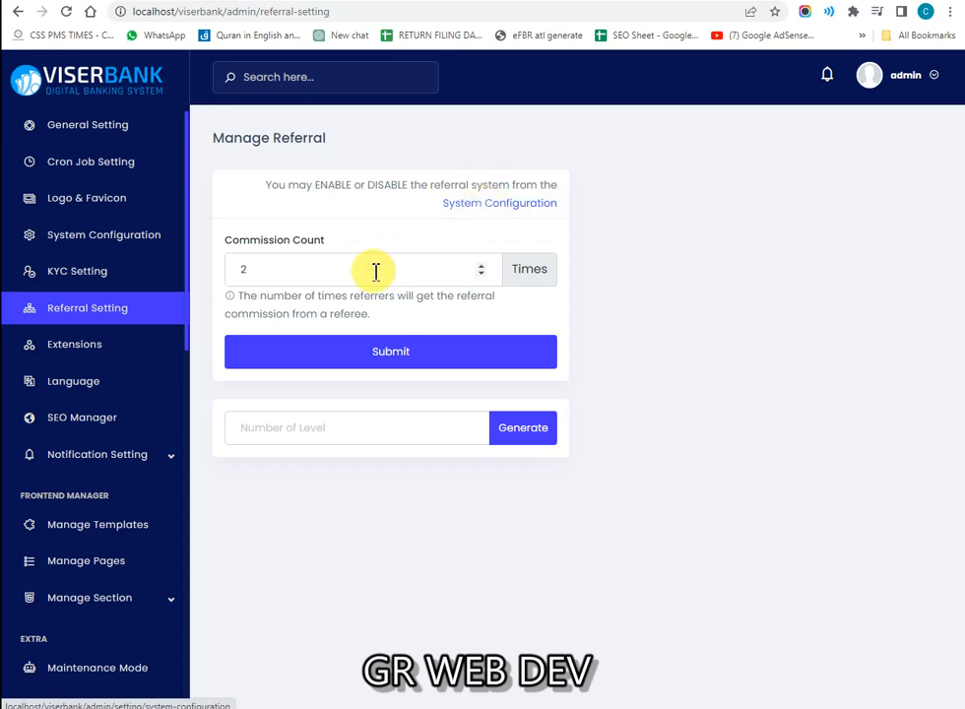
Step: In Extensions, check Custom Captcha's configuration, then enable it and confirm with Yes
{"action": "left_click", "coordinate": [148, 352]}
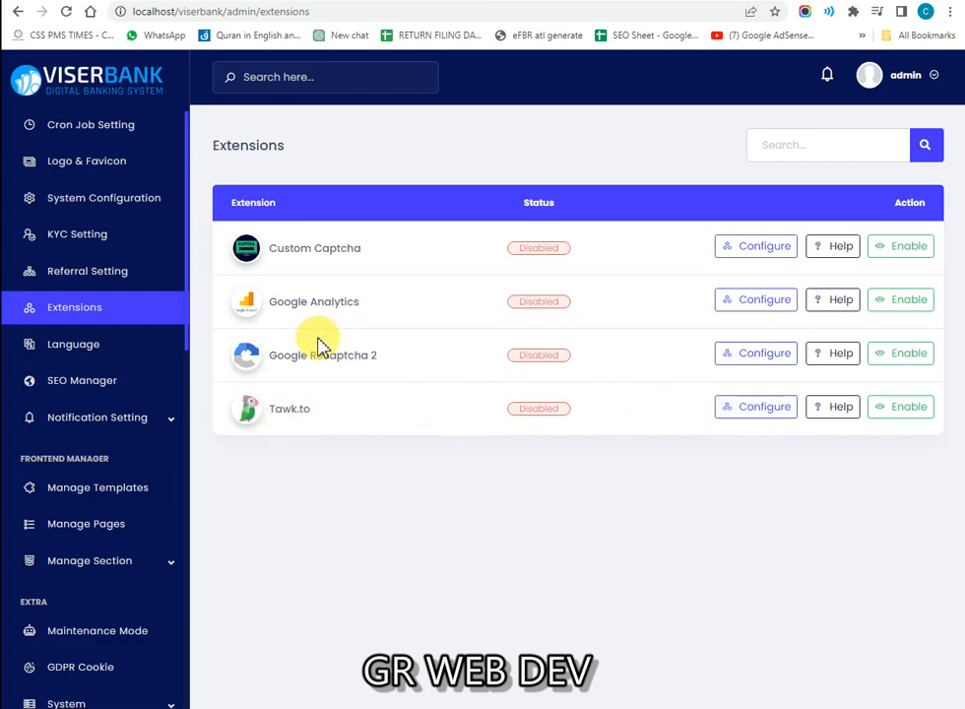
{"action": "left_click_drag", "start_coordinate": [332, 366], "coordinate": [409, 361]}
{"action": "left_click_drag", "start_coordinate": [298, 304], "coordinate": [387, 306]}
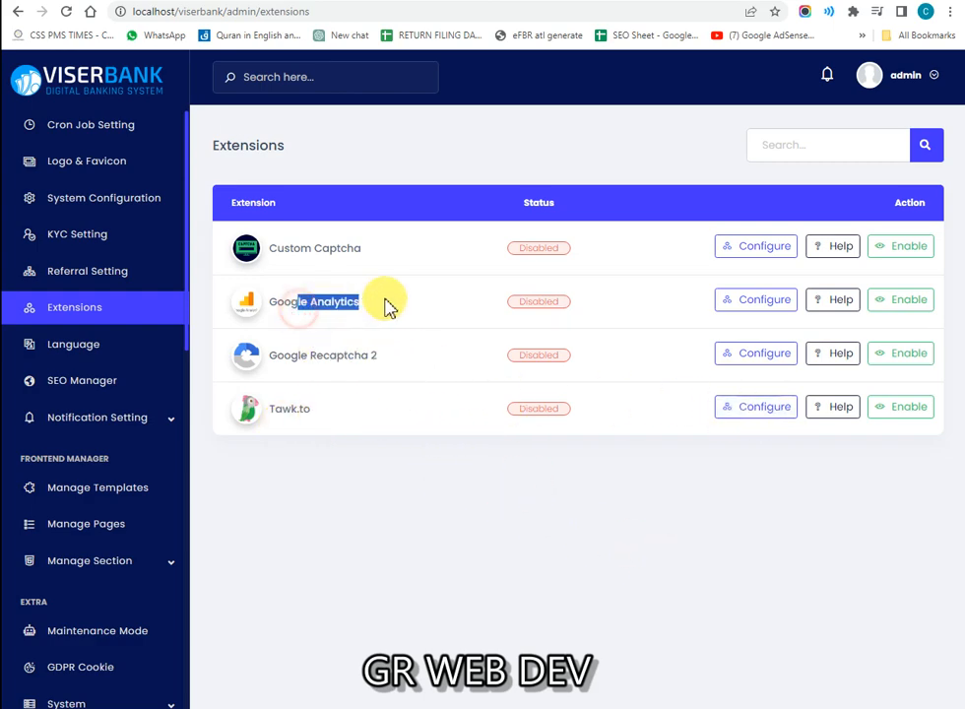
{"action": "left_click_drag", "start_coordinate": [298, 248], "coordinate": [413, 256]}
{"action": "left_click", "coordinate": [414, 256]}
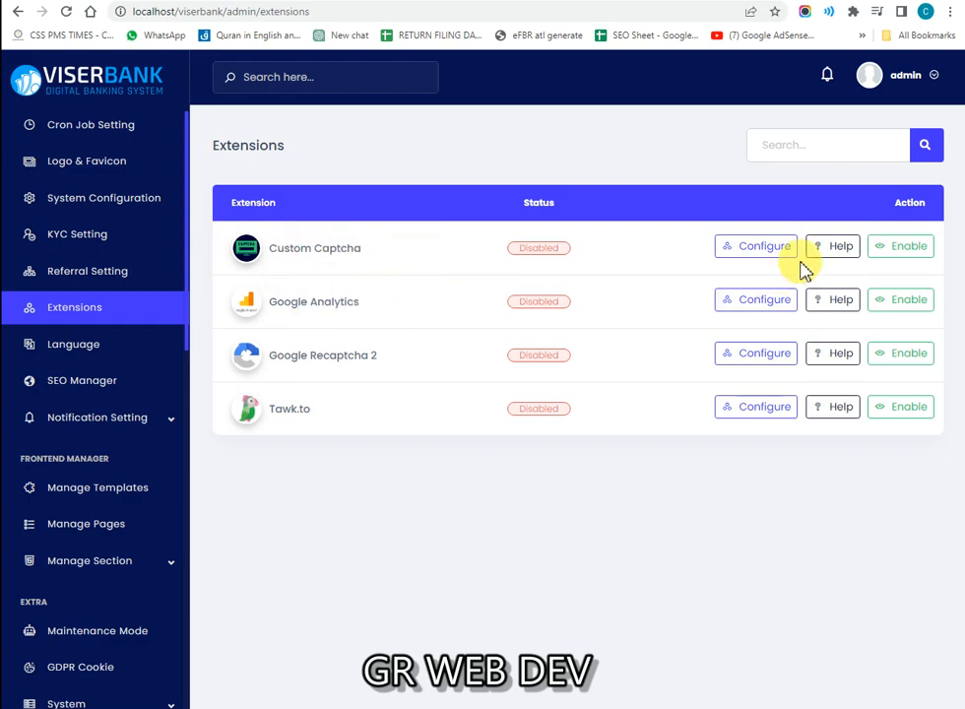
{"action": "left_click", "coordinate": [727, 250]}
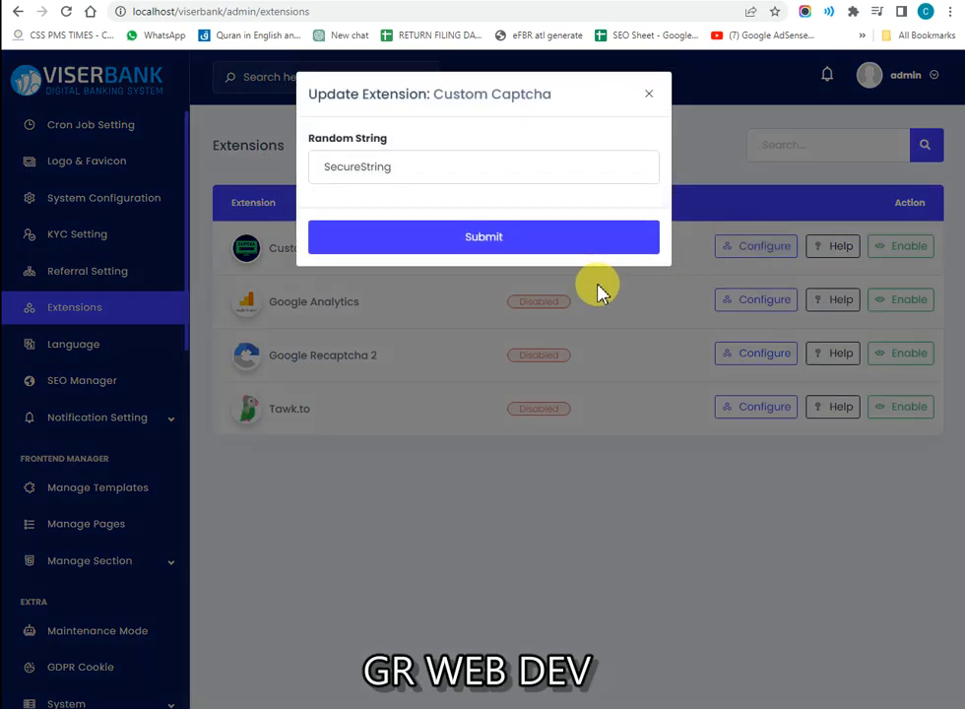
{"action": "left_click", "coordinate": [474, 312]}
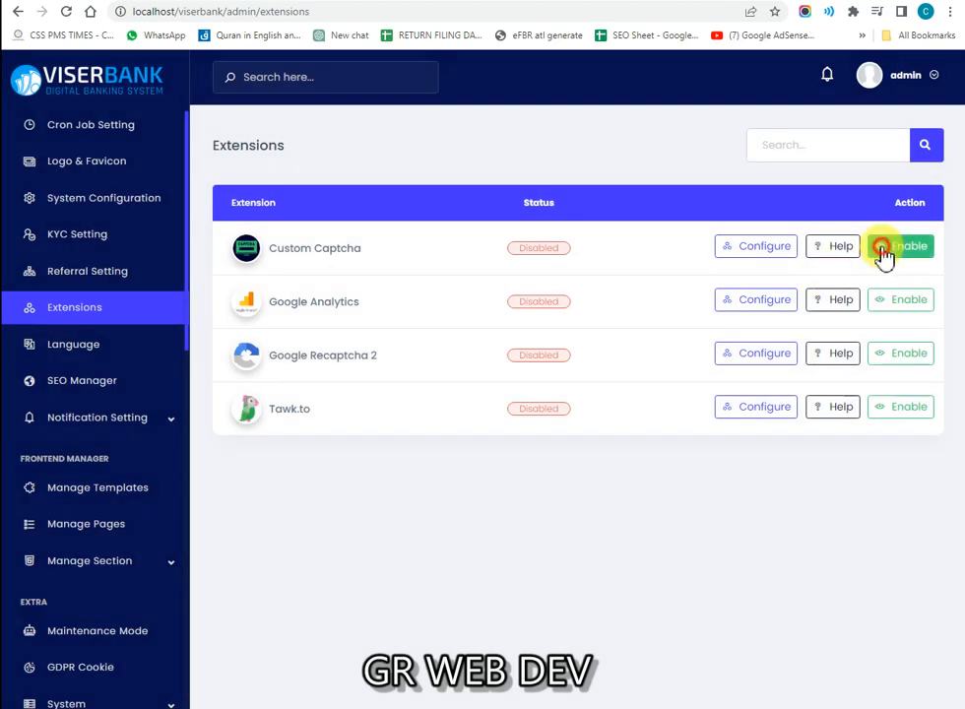
{"action": "left_click", "coordinate": [895, 246]}
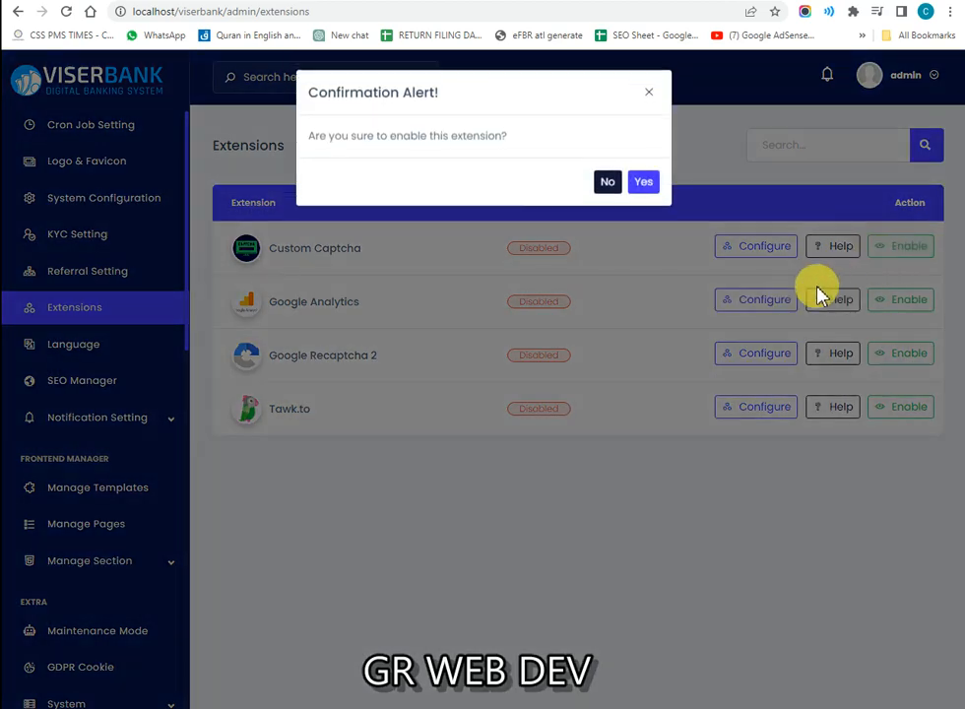
{"action": "left_click", "coordinate": [642, 187]}
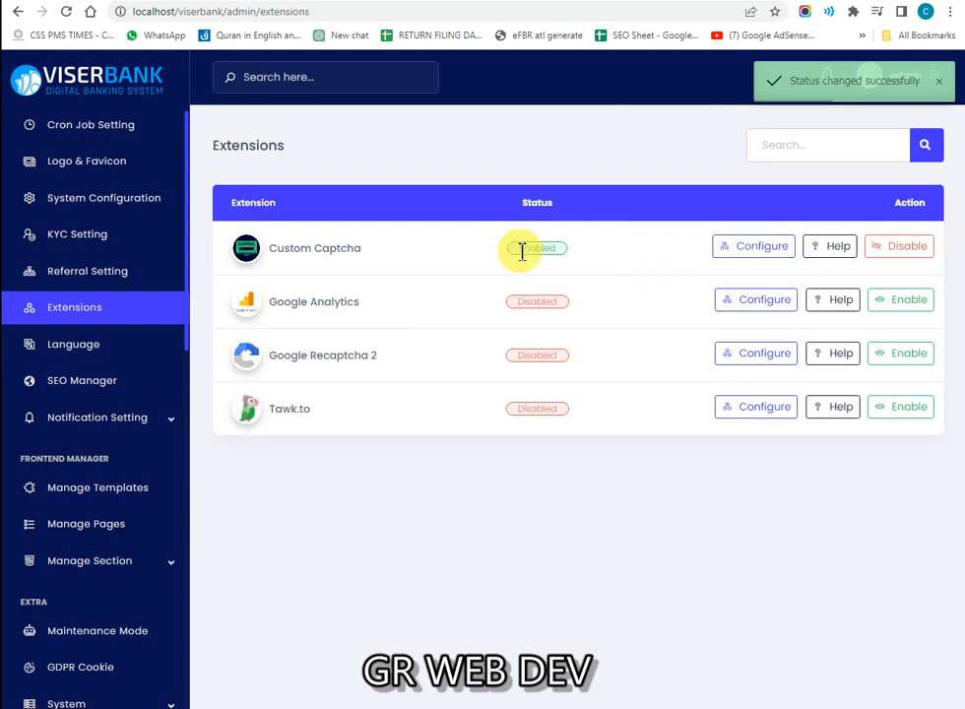
Step: Go from the Language page to SEO Manager to view the SEO Configuration settings
{"action": "left_click", "coordinate": [86, 360]}
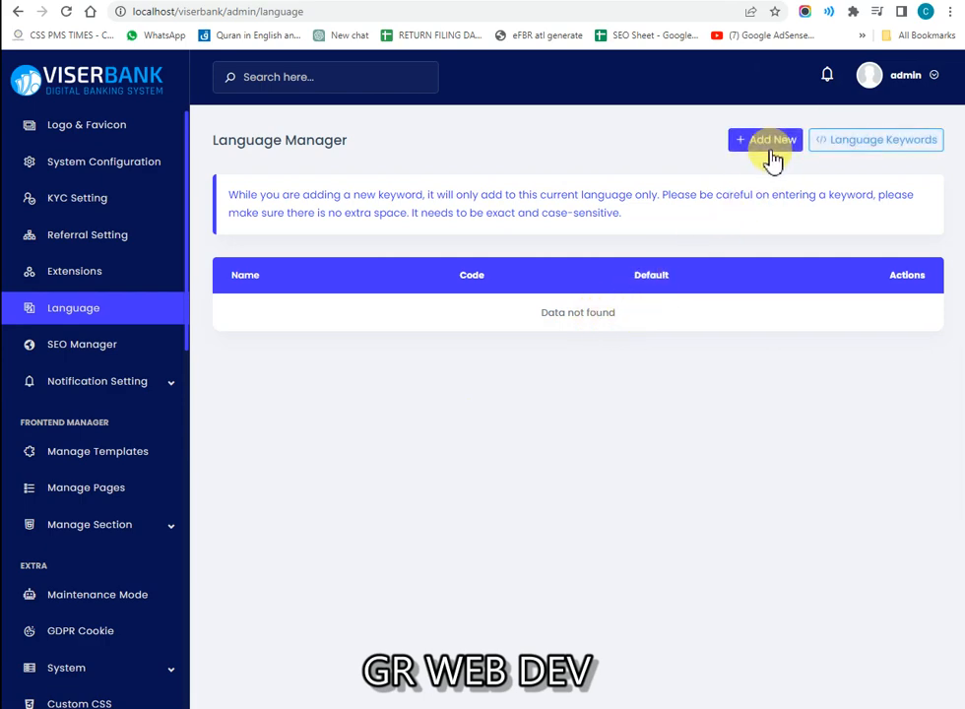
{"action": "left_click", "coordinate": [99, 362]}
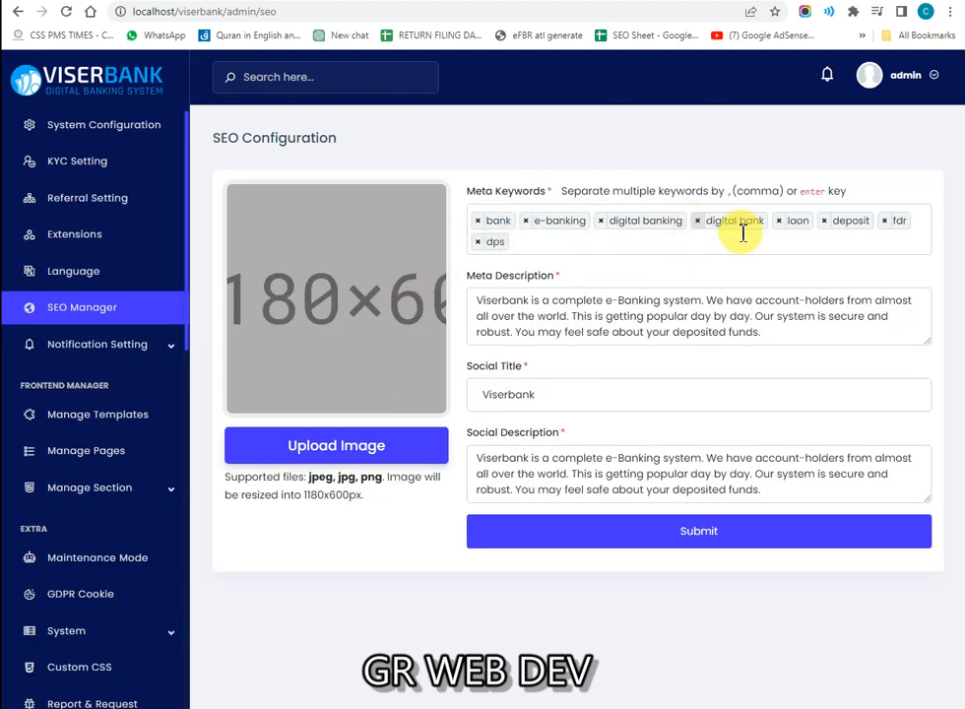
Step: Replace the Social Title 'Viserbank' with 'GRWEBDEV' and submit the SEO Configuration
{"action": "left_click", "coordinate": [535, 303]}
{"action": "key", "text": "ctrl+a"}
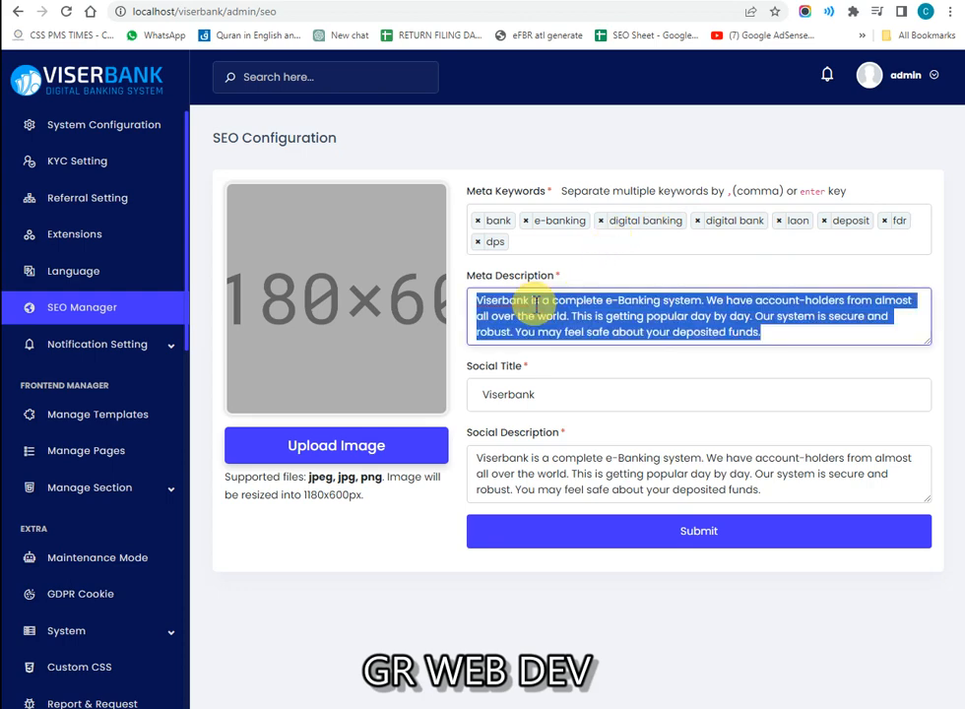
{"action": "double_click", "coordinate": [534, 397]}
{"action": "type", "text": "GRWEBDEV"}
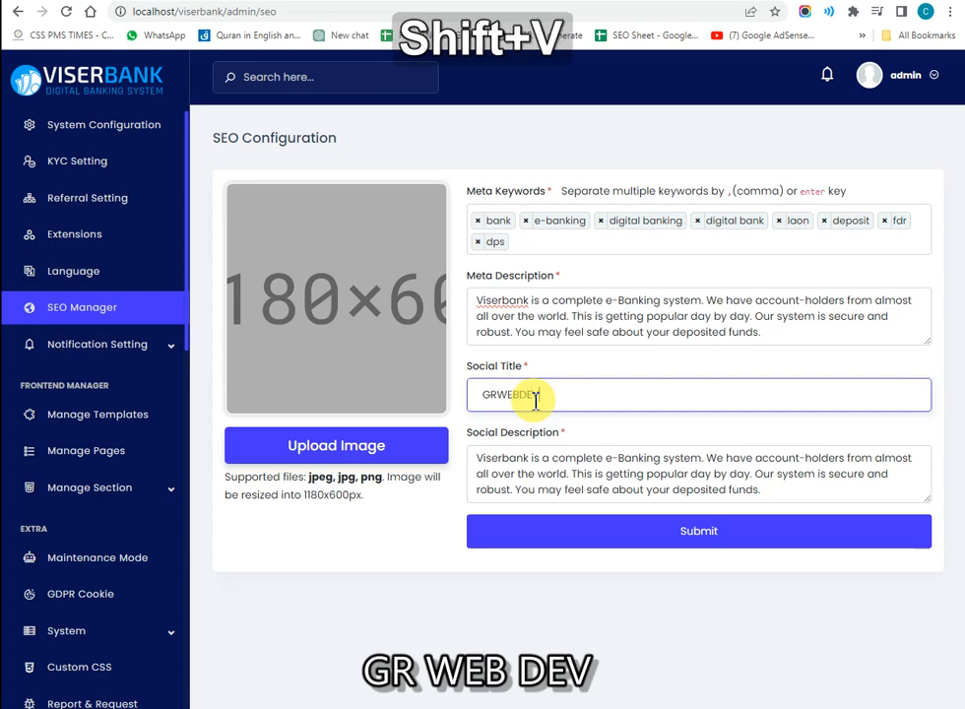
{"action": "key", "text": "Tab"}
{"action": "key", "text": "ctrl+a"}
{"action": "left_click", "coordinate": [491, 490]}
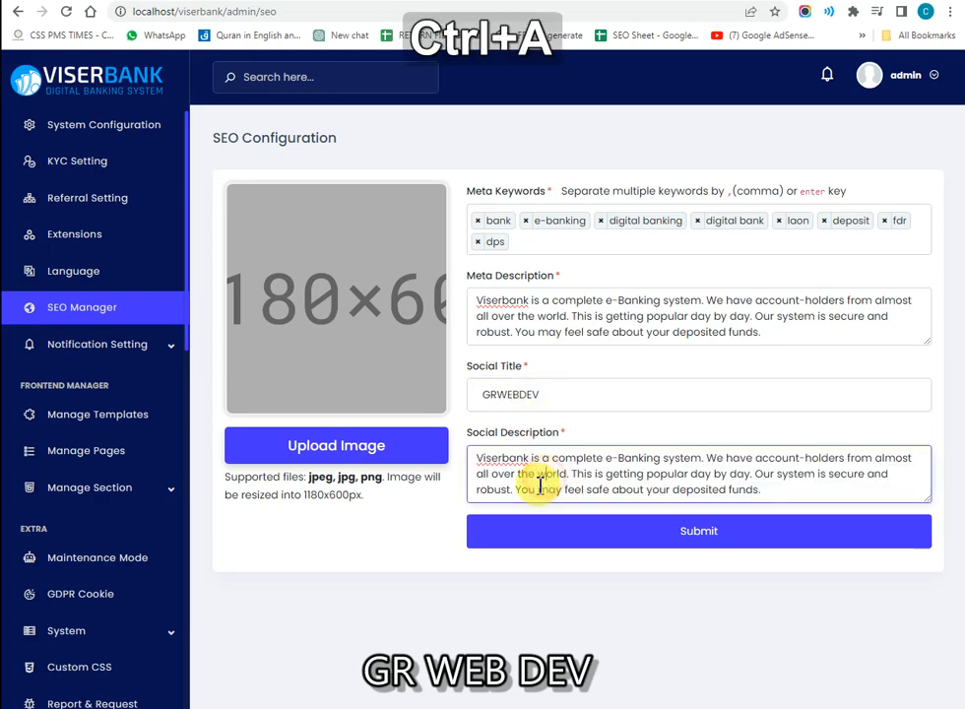
{"action": "left_click", "coordinate": [347, 425]}
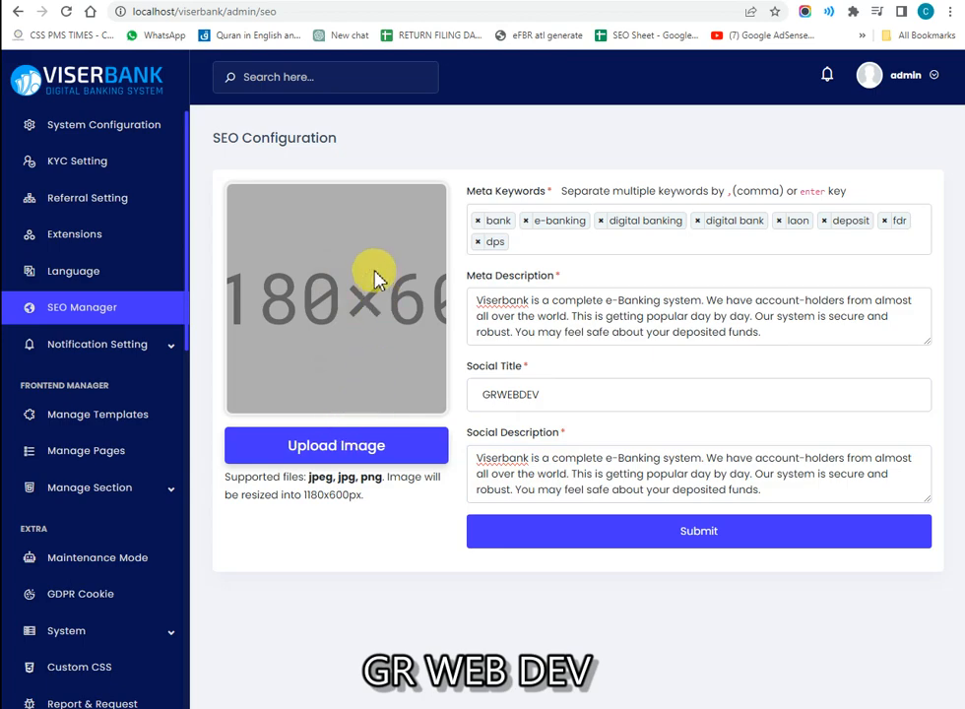
{"action": "key", "text": "ctrl+a"}
{"action": "left_click", "coordinate": [539, 537]}
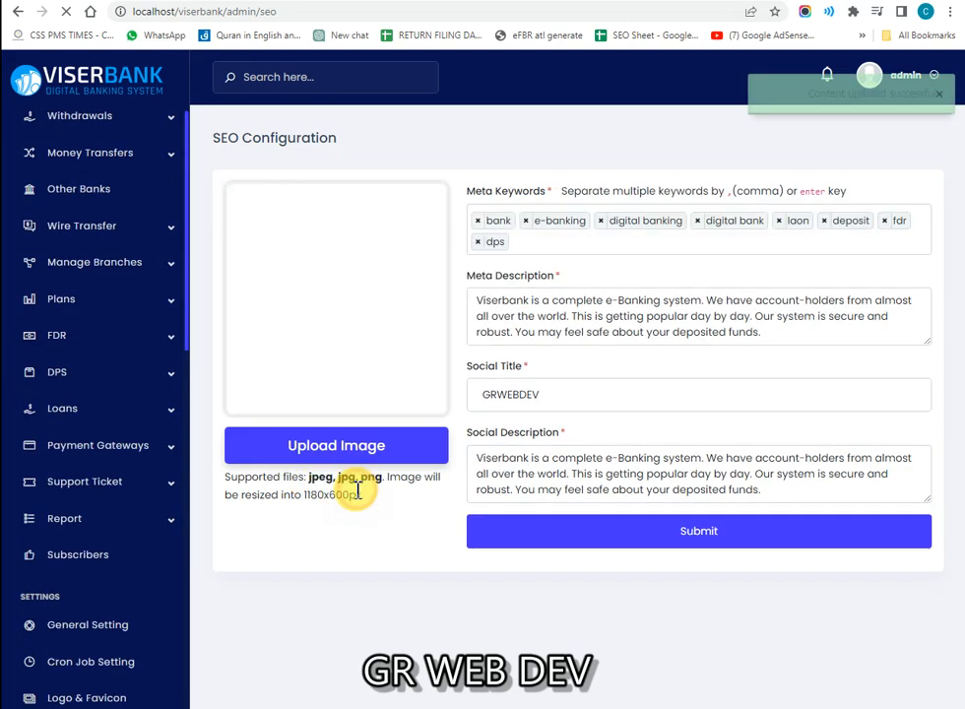
{"action": "left_click", "coordinate": [79, 347]}
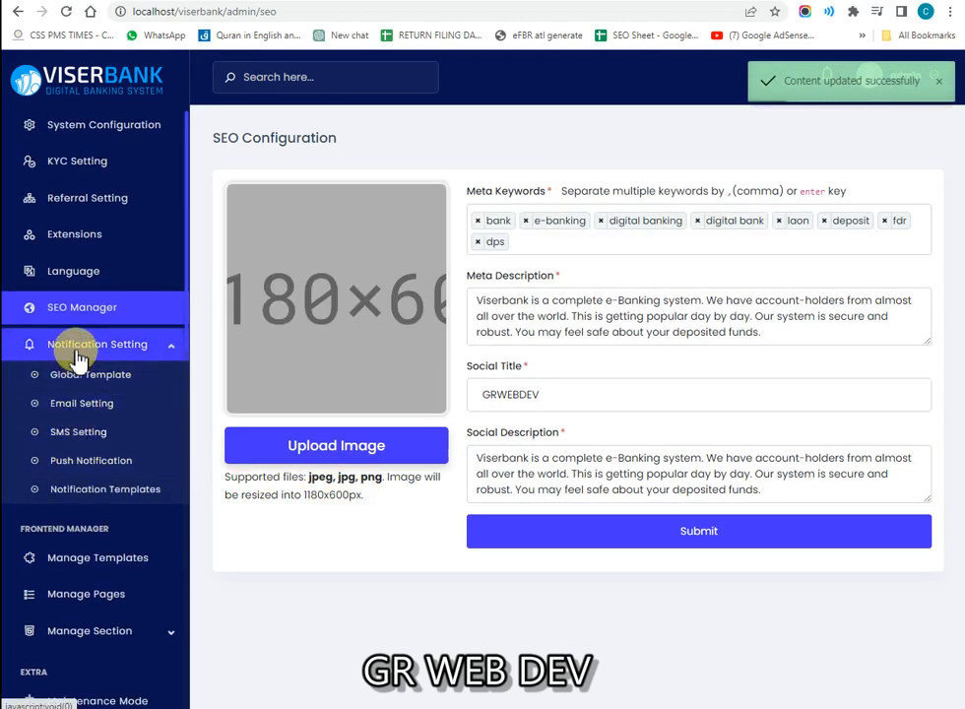
Step: Collapse notification settings, then toggle the frontend sections and system settings sidebar groups
{"action": "left_click", "coordinate": [26, 352]}
{"action": "scroll", "coordinate": [69, 413], "scroll_direction": "up", "scroll_amount": 6}
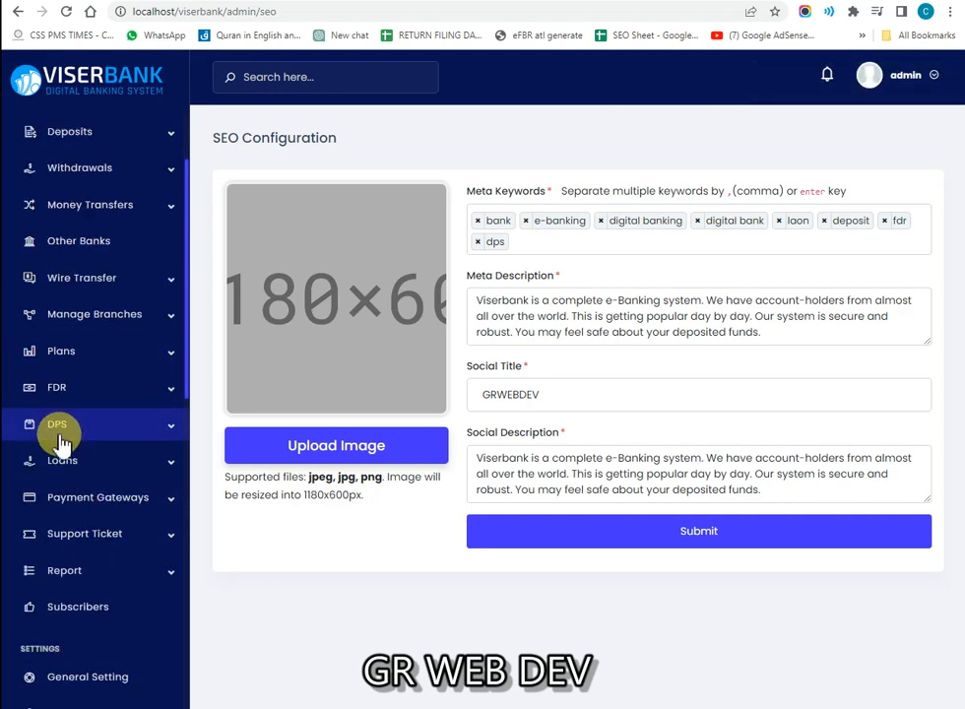
{"action": "scroll", "coordinate": [60, 457], "scroll_direction": "down", "scroll_amount": 1}
{"action": "scroll", "coordinate": [60, 462], "scroll_direction": "up", "scroll_amount": 3}
{"action": "scroll", "coordinate": [56, 469], "scroll_direction": "down", "scroll_amount": 8}
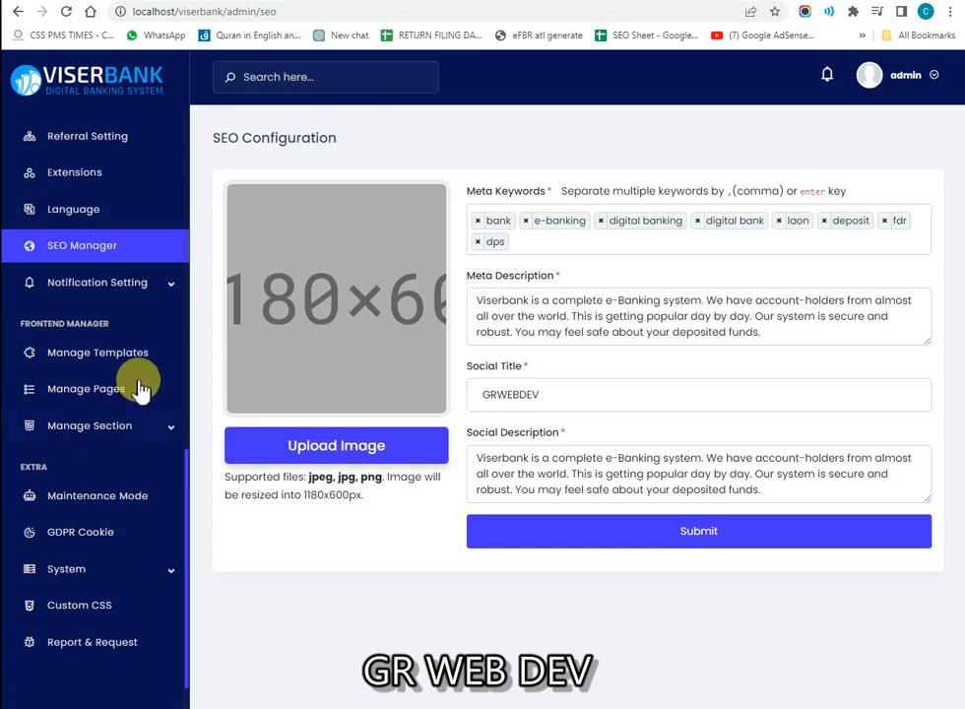
{"action": "left_click", "coordinate": [85, 439]}
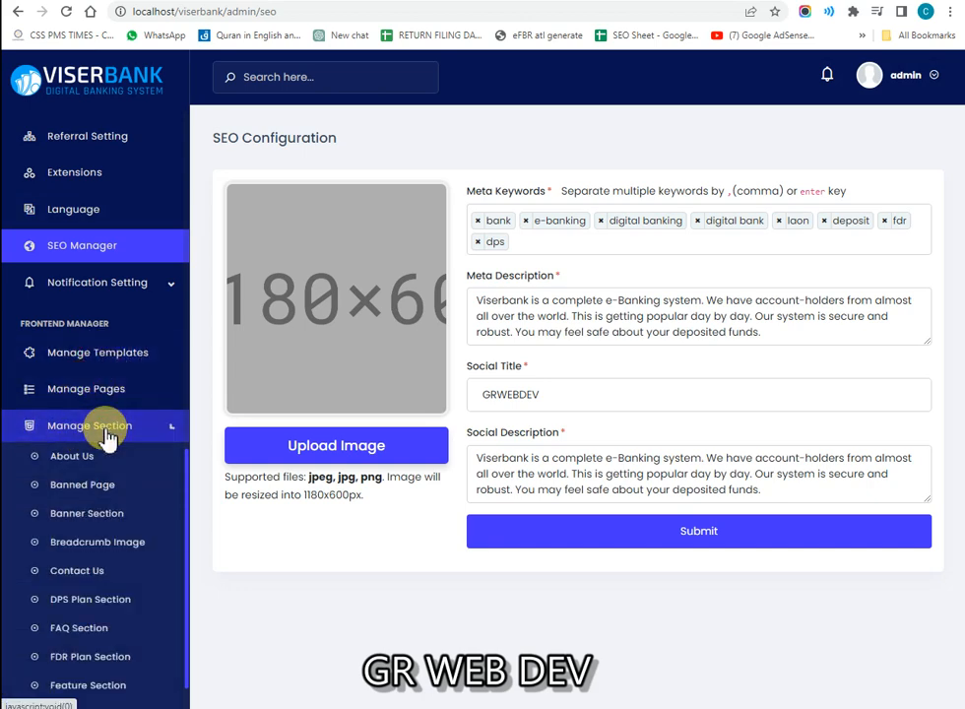
{"action": "left_click", "coordinate": [106, 434]}
{"action": "left_click", "coordinate": [102, 515]}
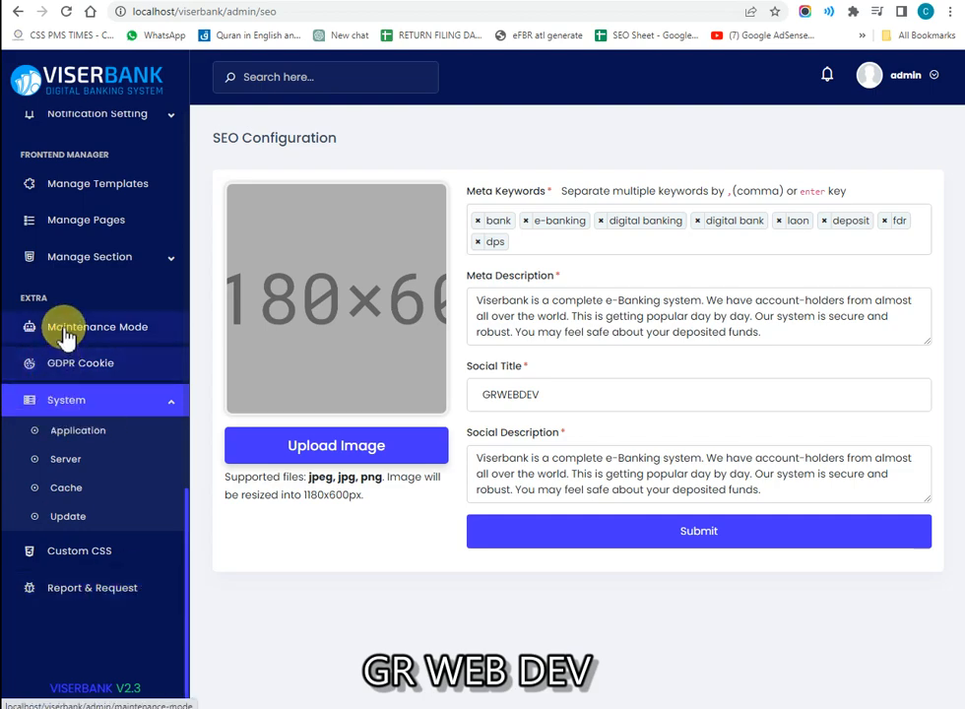
Step: Expand the frontend sections, Report, Support Ticket and Payment Gateways sidebar groups
{"action": "scroll", "coordinate": [88, 382], "scroll_direction": "up", "scroll_amount": 1}
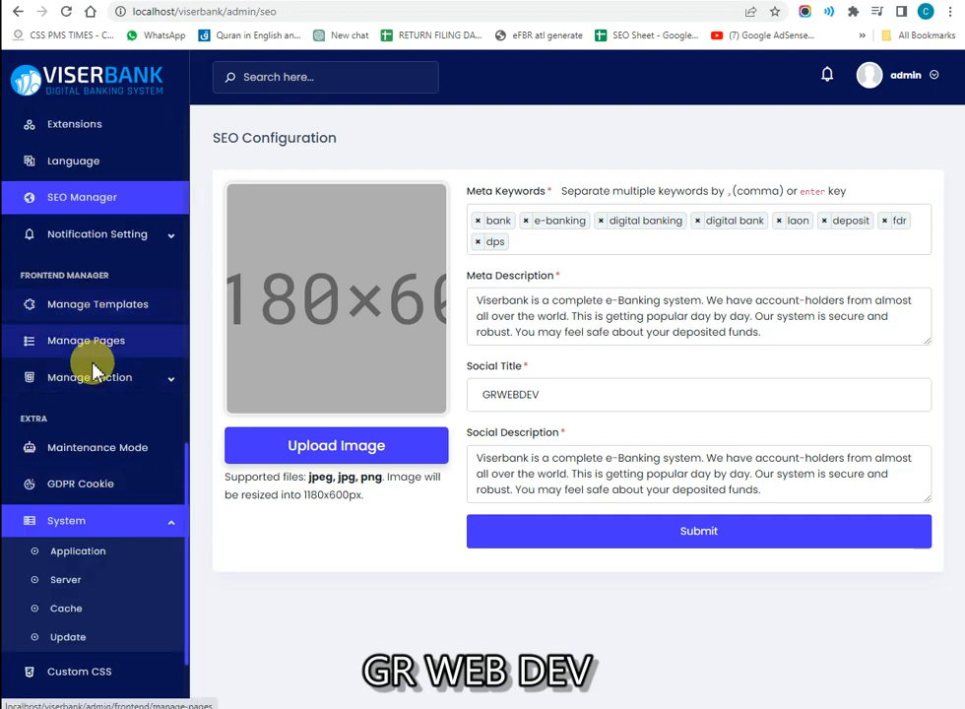
{"action": "left_click", "coordinate": [96, 375]}
{"action": "scroll", "coordinate": [96, 377], "scroll_direction": "down", "scroll_amount": 5}
{"action": "scroll", "coordinate": [95, 382], "scroll_direction": "up", "scroll_amount": 2}
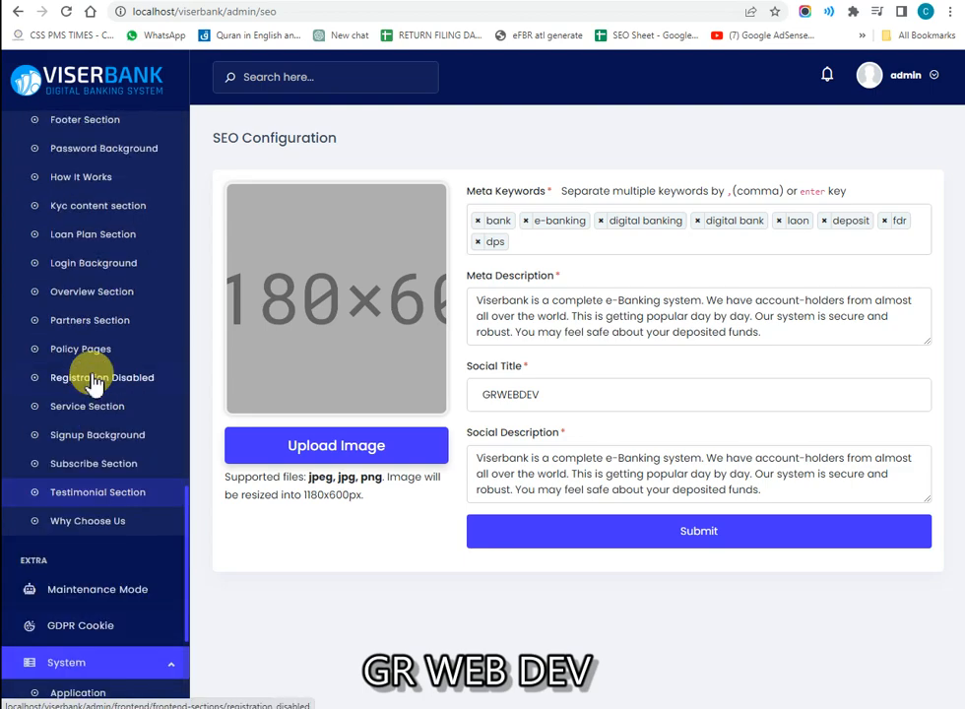
{"action": "scroll", "coordinate": [94, 380], "scroll_direction": "up", "scroll_amount": 5}
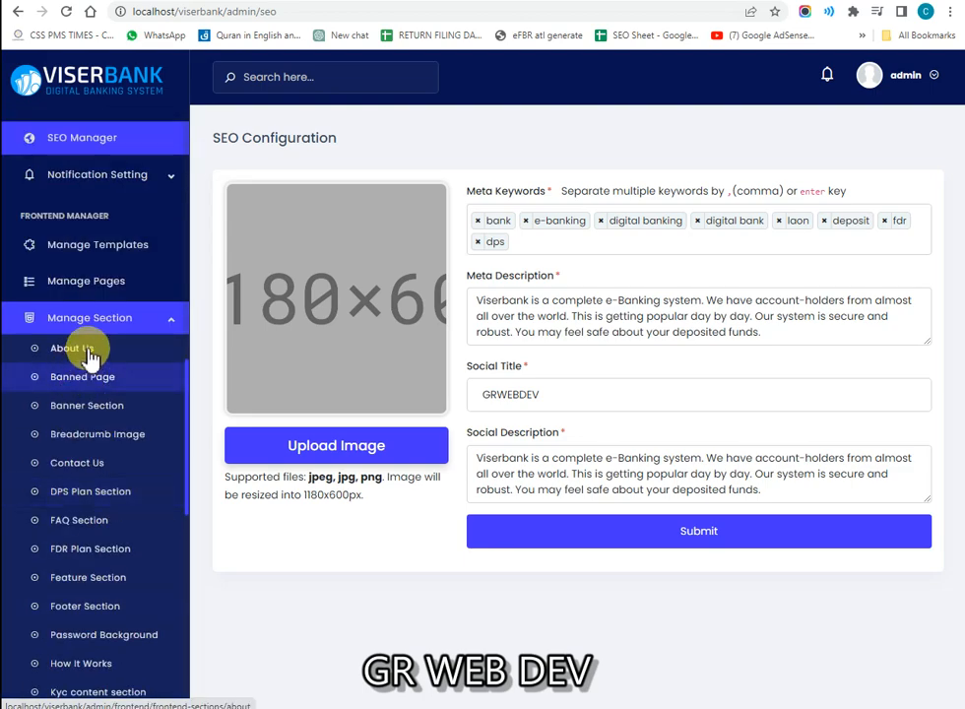
{"action": "scroll", "coordinate": [79, 344], "scroll_direction": "up", "scroll_amount": 6}
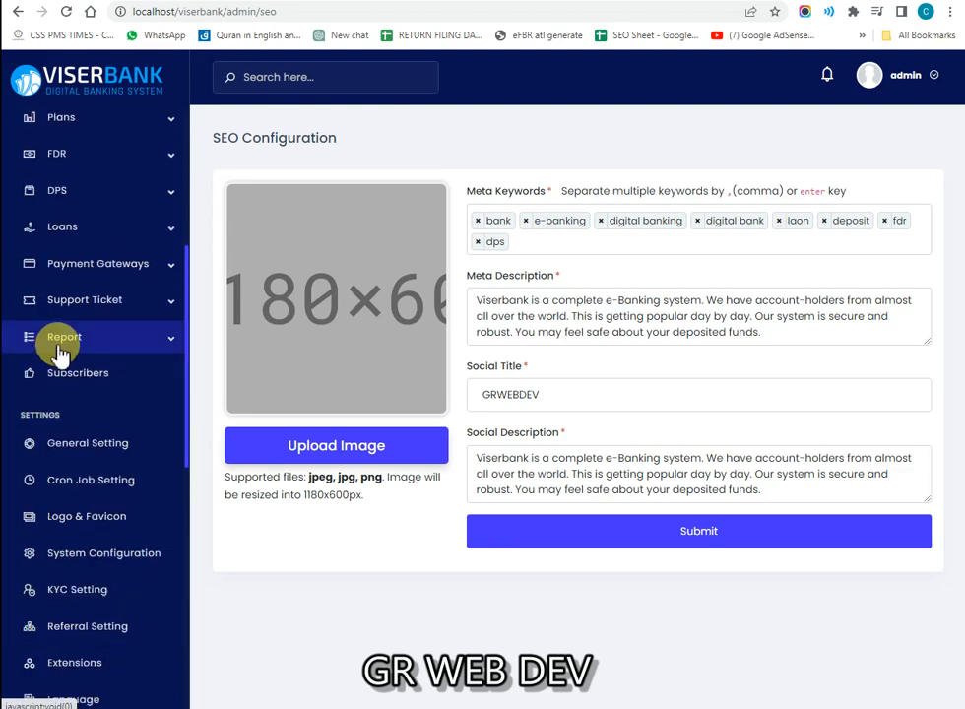
{"action": "left_click", "coordinate": [97, 346]}
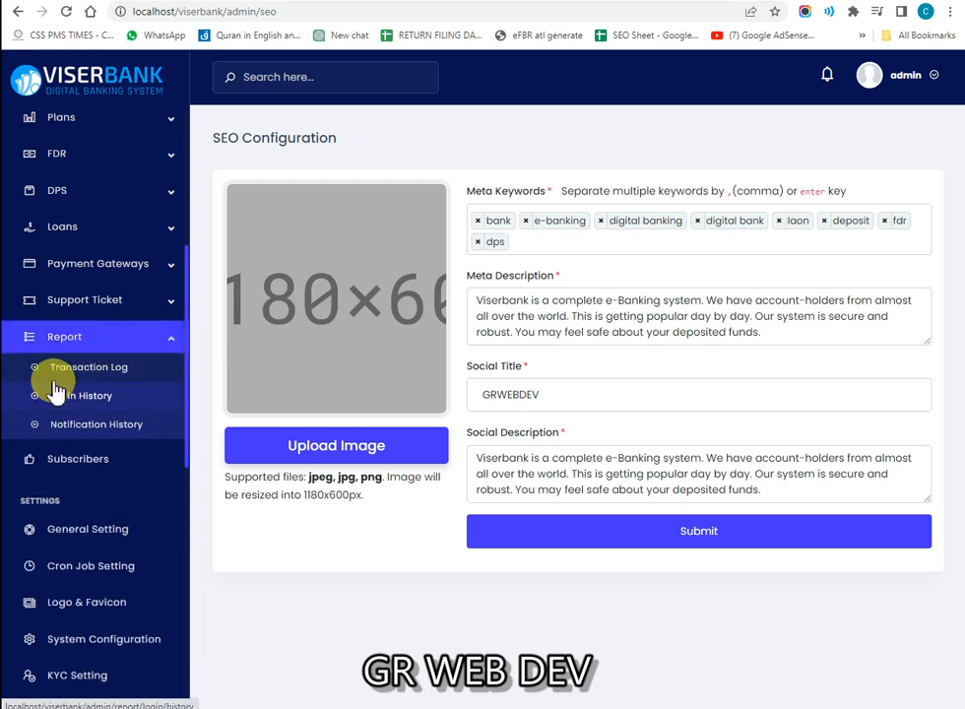
{"action": "left_click", "coordinate": [95, 300]}
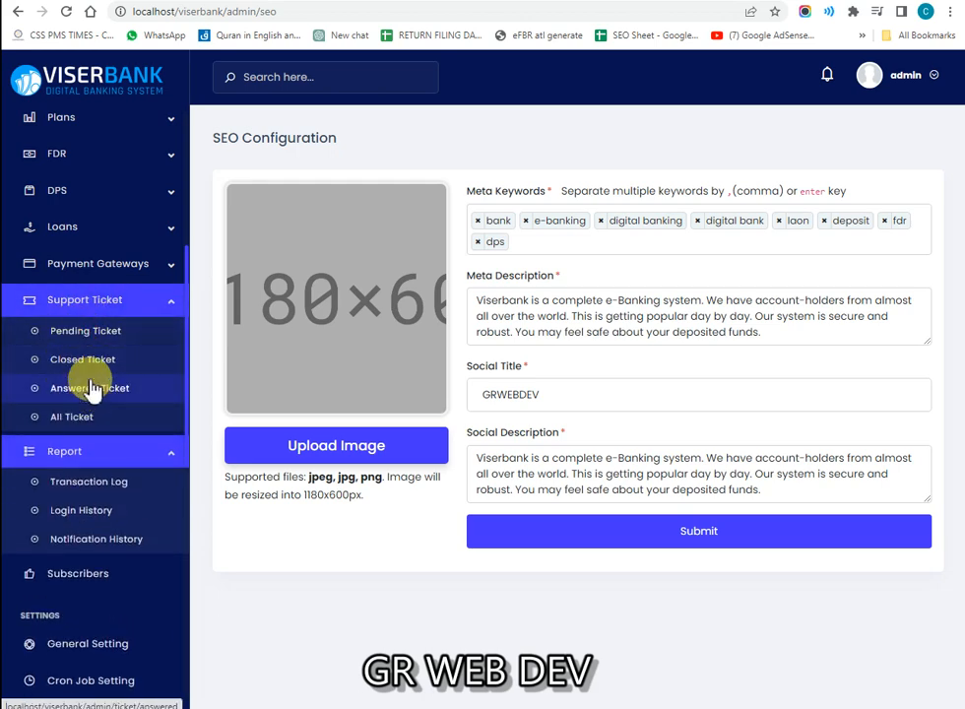
{"action": "left_click", "coordinate": [79, 264]}
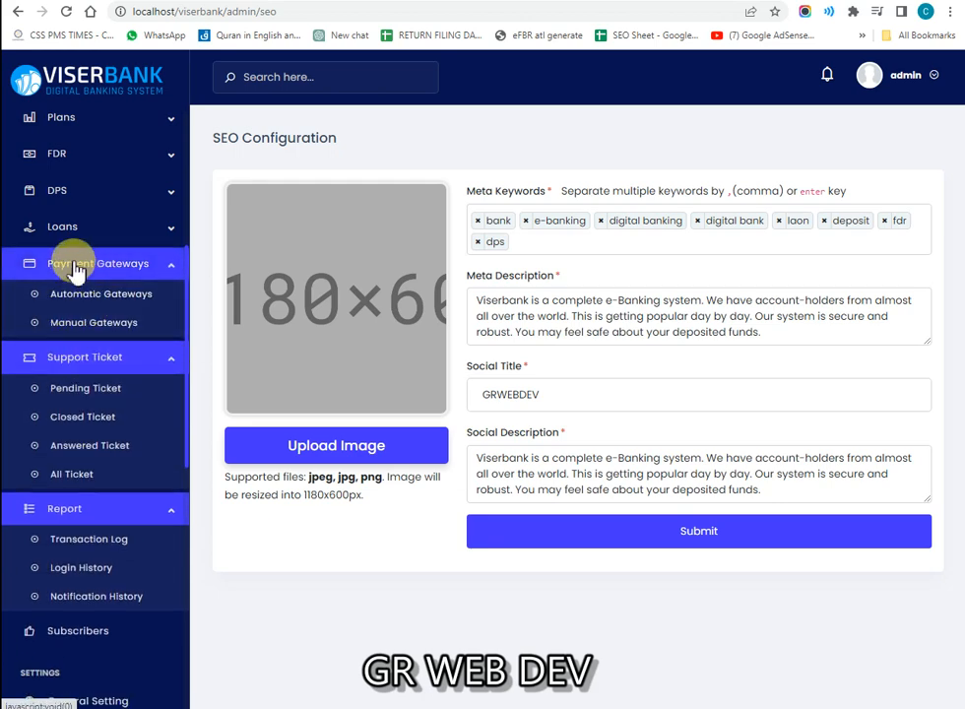
{"action": "scroll", "coordinate": [88, 325], "scroll_direction": "up", "scroll_amount": 3}
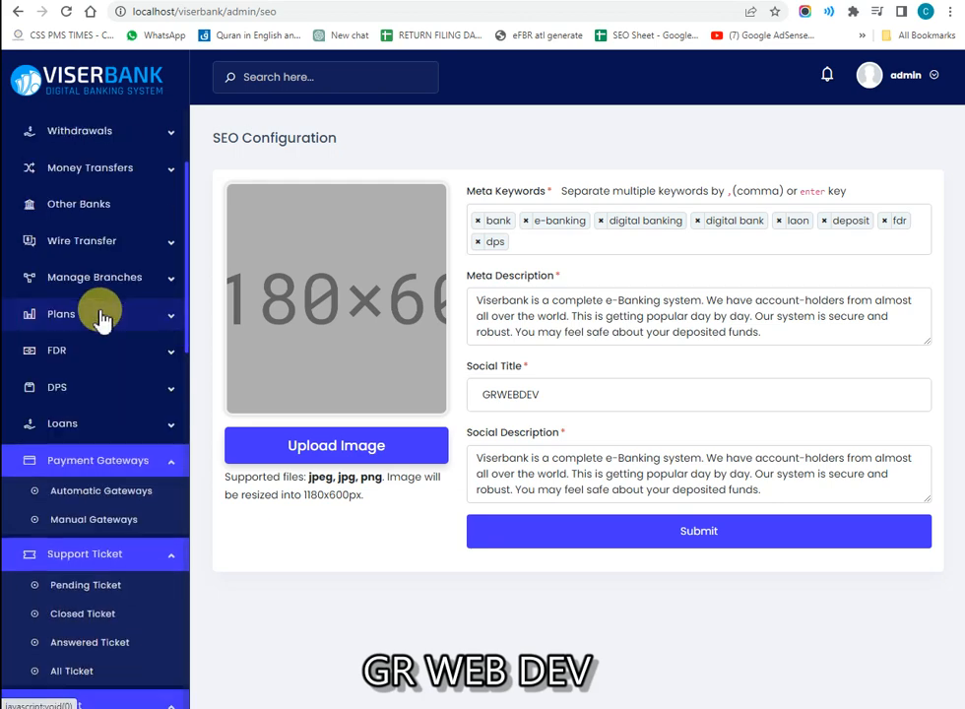
Step: Expand Loans, DPS, FDR, Plans, Manage Branches, Wire Transfer, Money Transfers, Withdrawals, Deposits, Manage Users and Manage Staff
{"action": "left_click", "coordinate": [77, 421]}
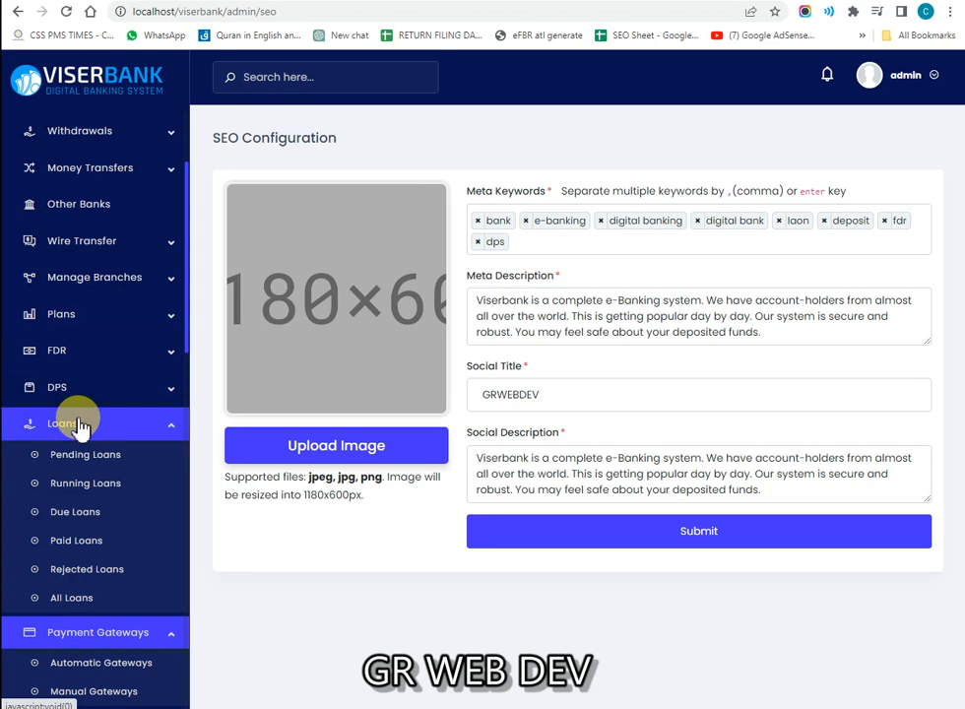
{"action": "left_click", "coordinate": [51, 389]}
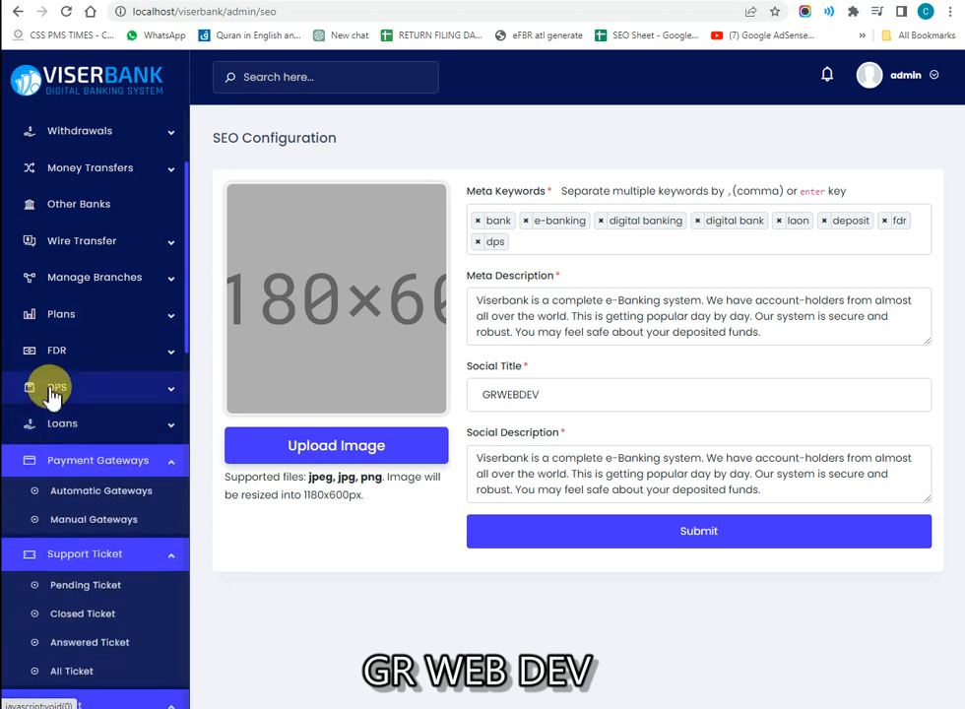
{"action": "left_click", "coordinate": [98, 360]}
{"action": "left_click", "coordinate": [98, 320]}
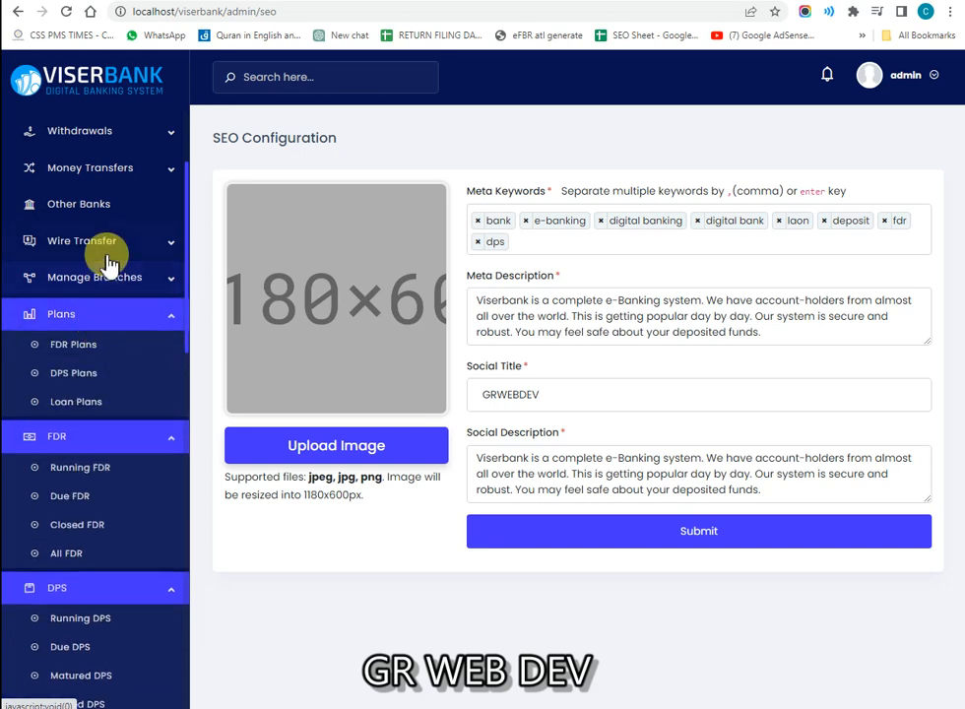
{"action": "left_click", "coordinate": [103, 296]}
{"action": "scroll", "coordinate": [104, 300], "scroll_direction": "up", "scroll_amount": 3}
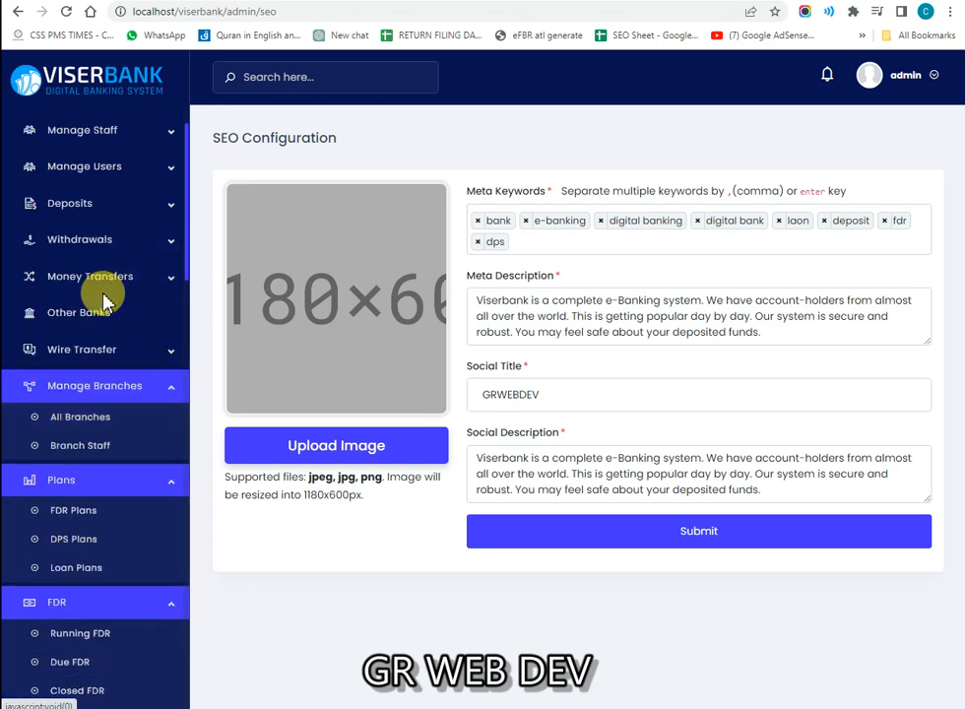
{"action": "left_click", "coordinate": [105, 364]}
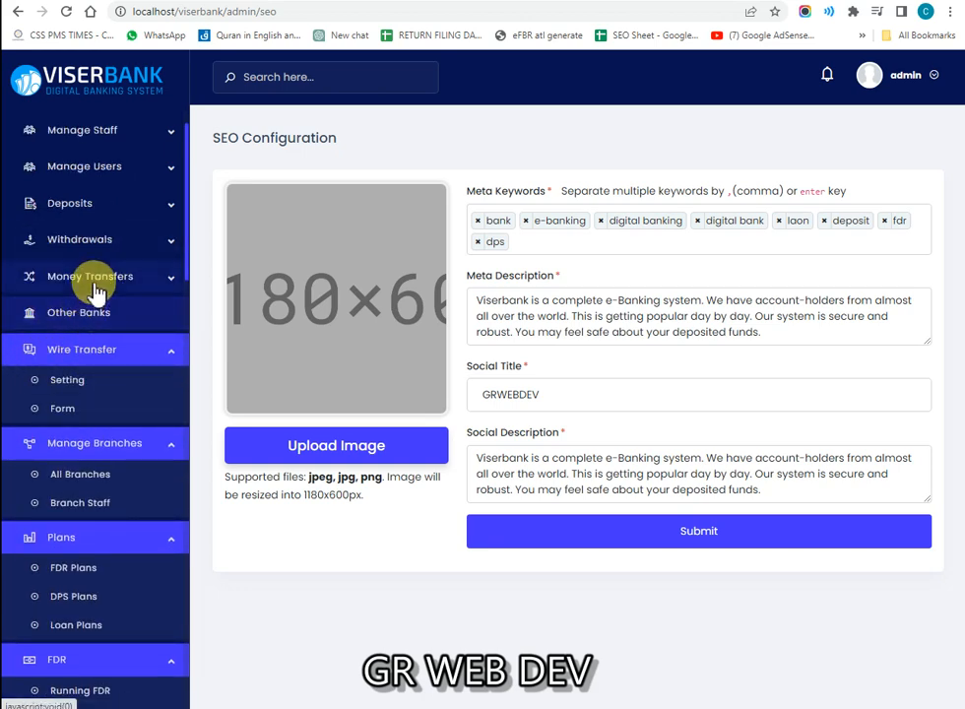
{"action": "left_click", "coordinate": [89, 287]}
{"action": "left_click", "coordinate": [89, 241]}
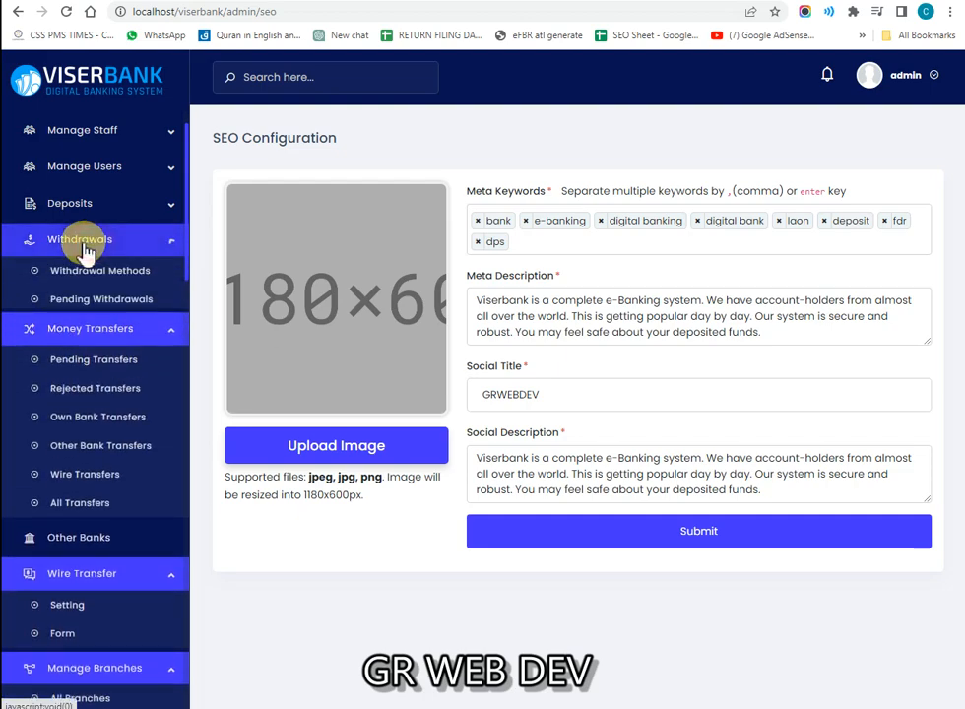
{"action": "left_click", "coordinate": [84, 204]}
{"action": "left_click", "coordinate": [86, 167]}
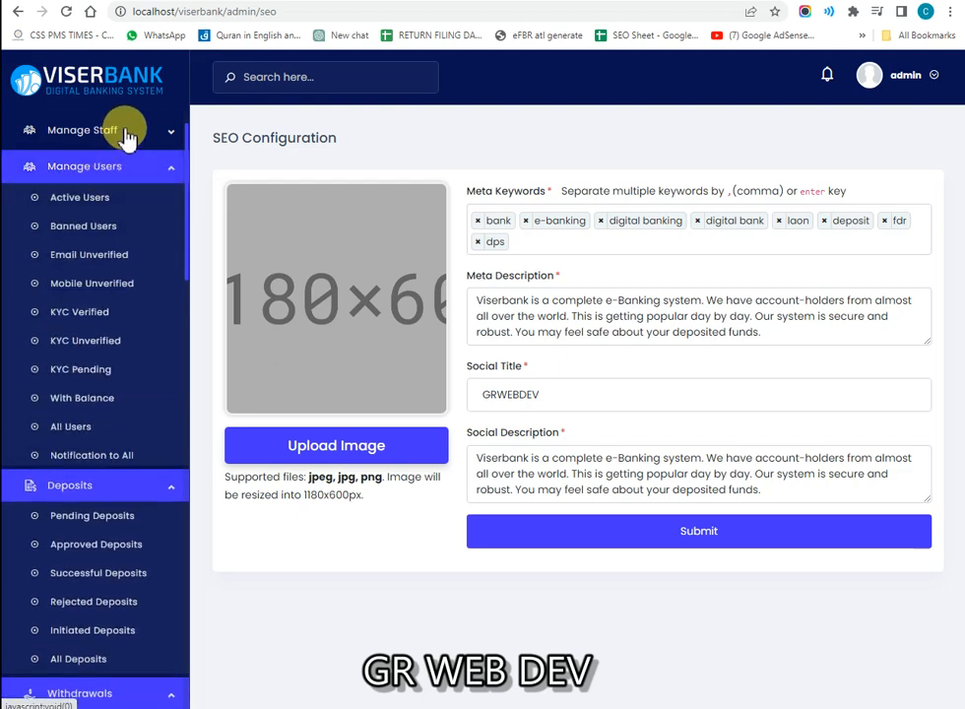
{"action": "left_click", "coordinate": [98, 129]}
{"action": "scroll", "coordinate": [100, 231], "scroll_direction": "up", "scroll_amount": 1}
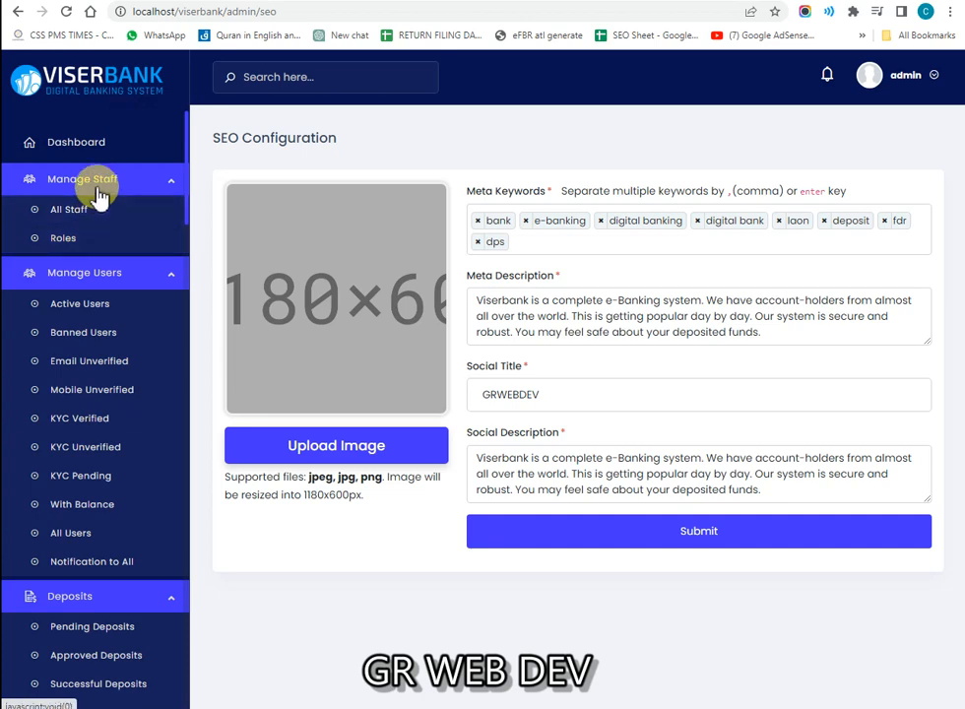
{"action": "left_click_drag", "start_coordinate": [112, 234], "coordinate": [96, 254]}
{"action": "left_click_drag", "start_coordinate": [122, 211], "coordinate": [175, 306]}
Step: Open the Super Admin's Profile page from the account menu and check the Name and Email fields
{"action": "left_click", "coordinate": [905, 77]}
{"action": "left_click", "coordinate": [858, 99]}
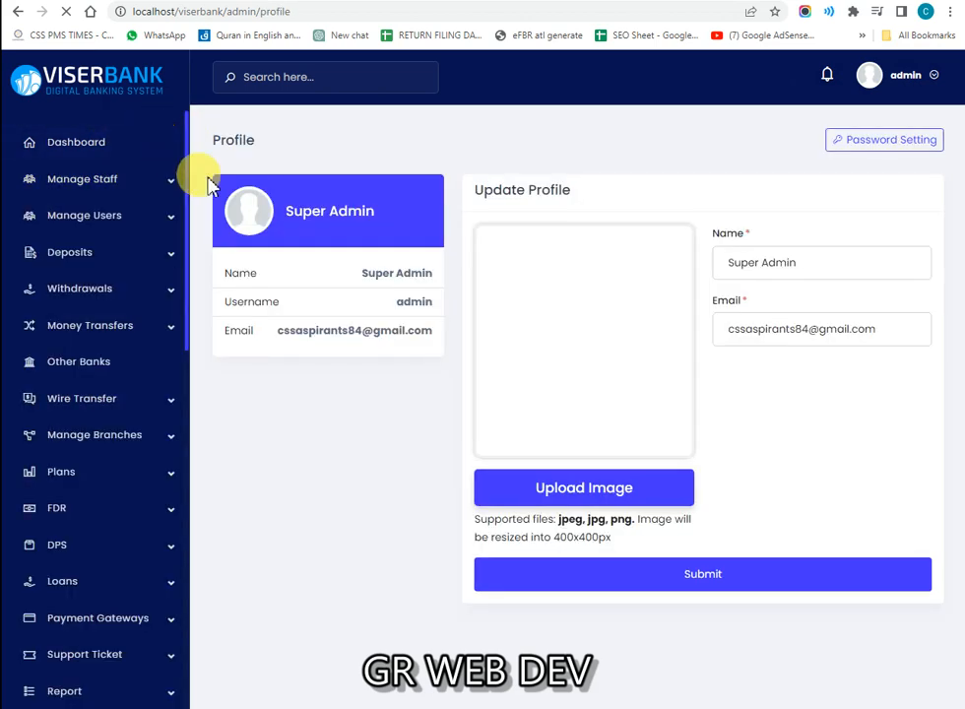
{"action": "left_click", "coordinate": [729, 276]}
{"action": "left_click", "coordinate": [737, 324]}
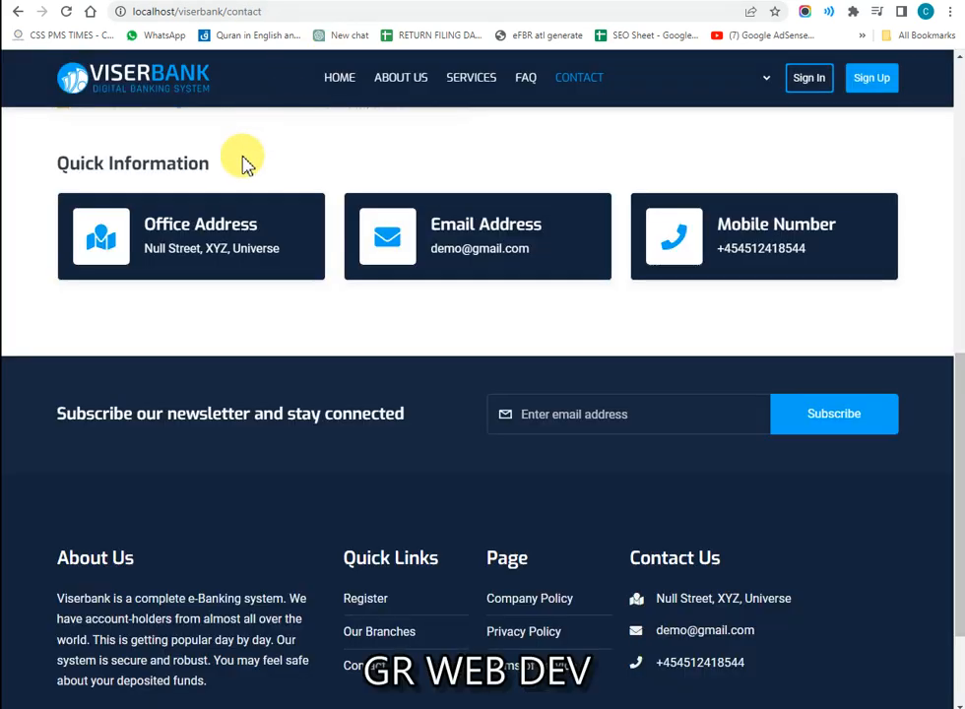
Step: Go to the public ViserBank homepage and look over the welcome heading and upper sections
{"action": "left_click", "coordinate": [150, 92]}
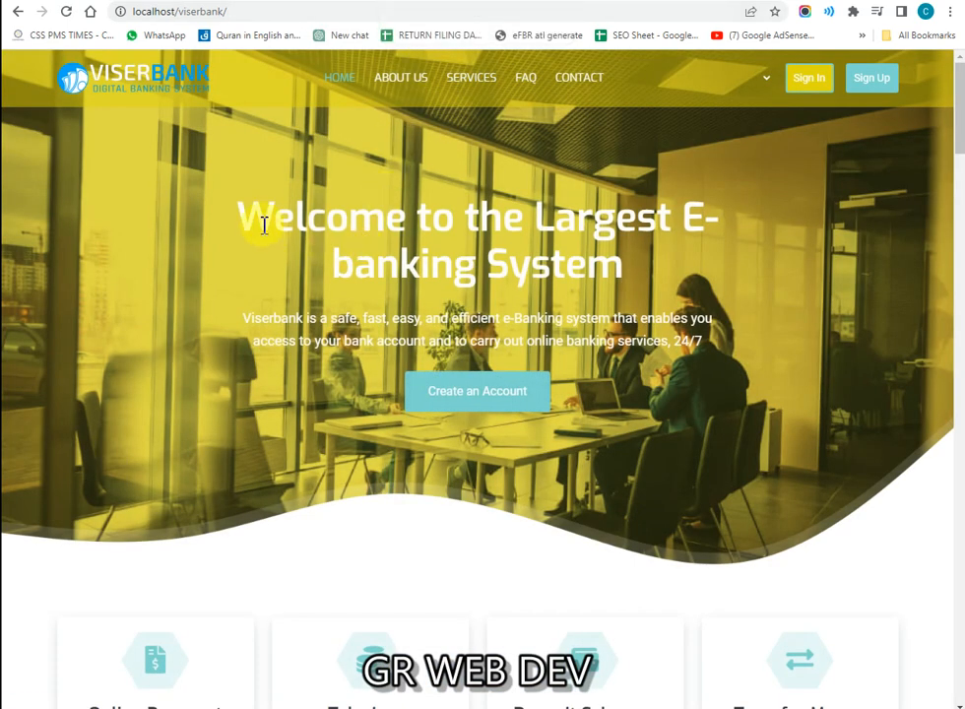
{"action": "left_click_drag", "start_coordinate": [261, 226], "coordinate": [510, 216]}
{"action": "triple_click", "coordinate": [516, 218]}
{"action": "left_click", "coordinate": [470, 284]}
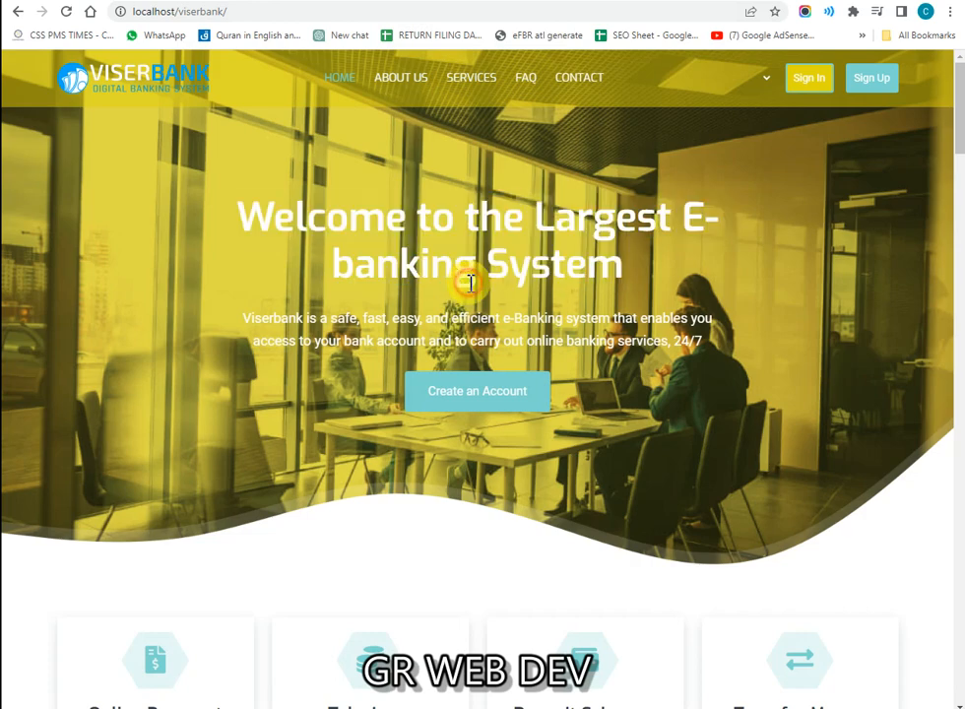
{"action": "scroll", "coordinate": [418, 334], "scroll_direction": "down", "scroll_amount": 5}
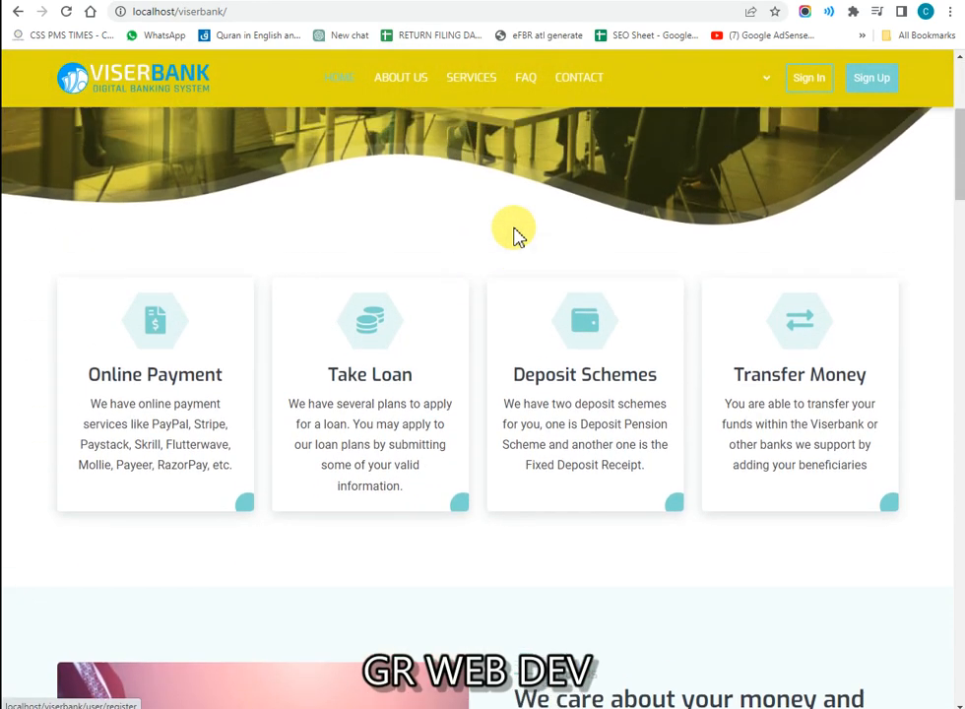
{"action": "scroll", "coordinate": [444, 274], "scroll_direction": "up", "scroll_amount": 1}
{"action": "scroll", "coordinate": [444, 272], "scroll_direction": "down", "scroll_amount": 2}
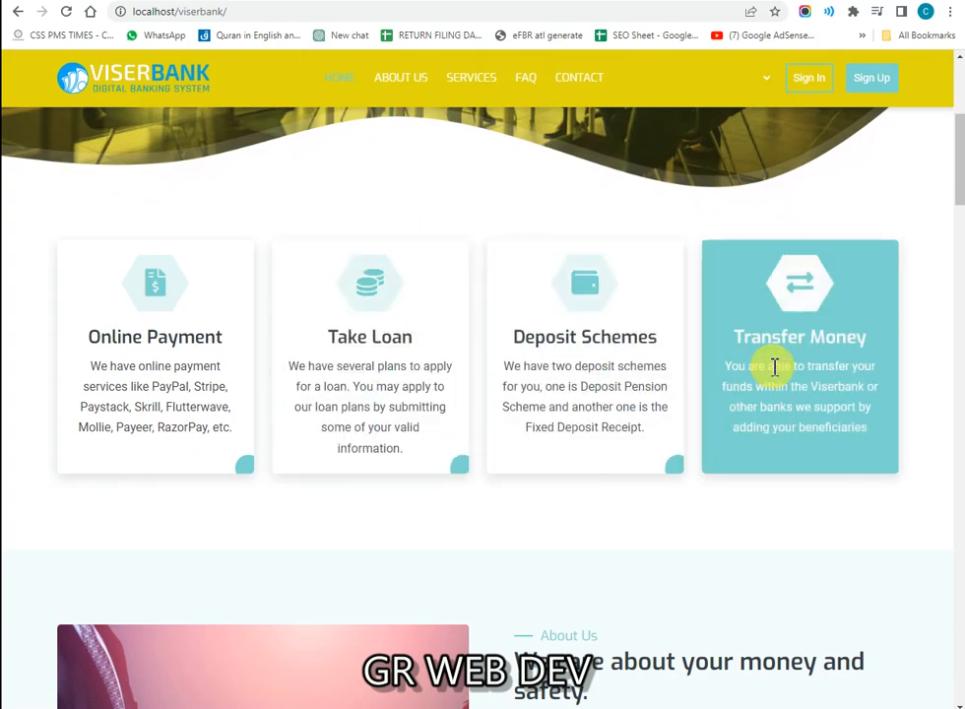
{"action": "scroll", "coordinate": [295, 372], "scroll_direction": "down", "scroll_amount": 3}
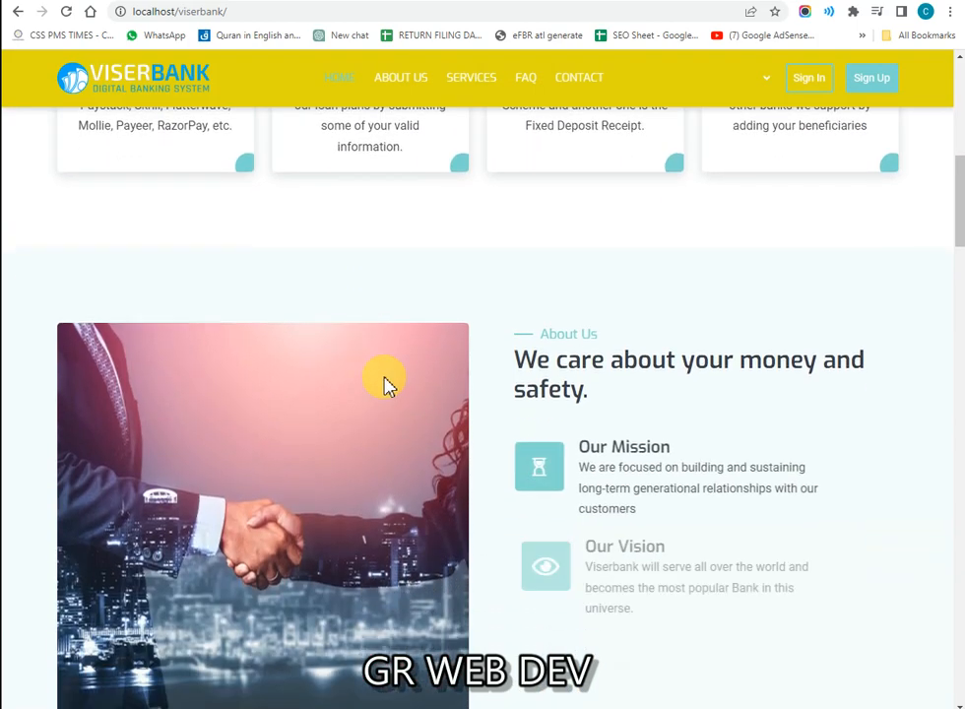
{"action": "scroll", "coordinate": [387, 384], "scroll_direction": "down", "scroll_amount": 2}
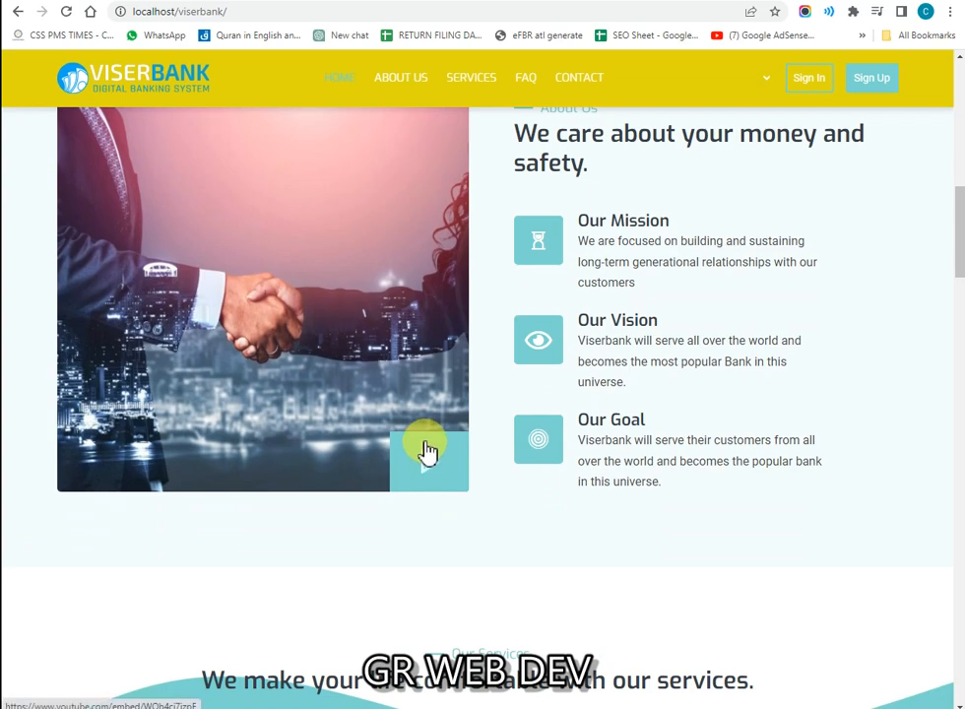
{"action": "scroll", "coordinate": [427, 449], "scroll_direction": "up", "scroll_amount": 1}
{"action": "scroll", "coordinate": [417, 424], "scroll_direction": "down", "scroll_amount": 2}
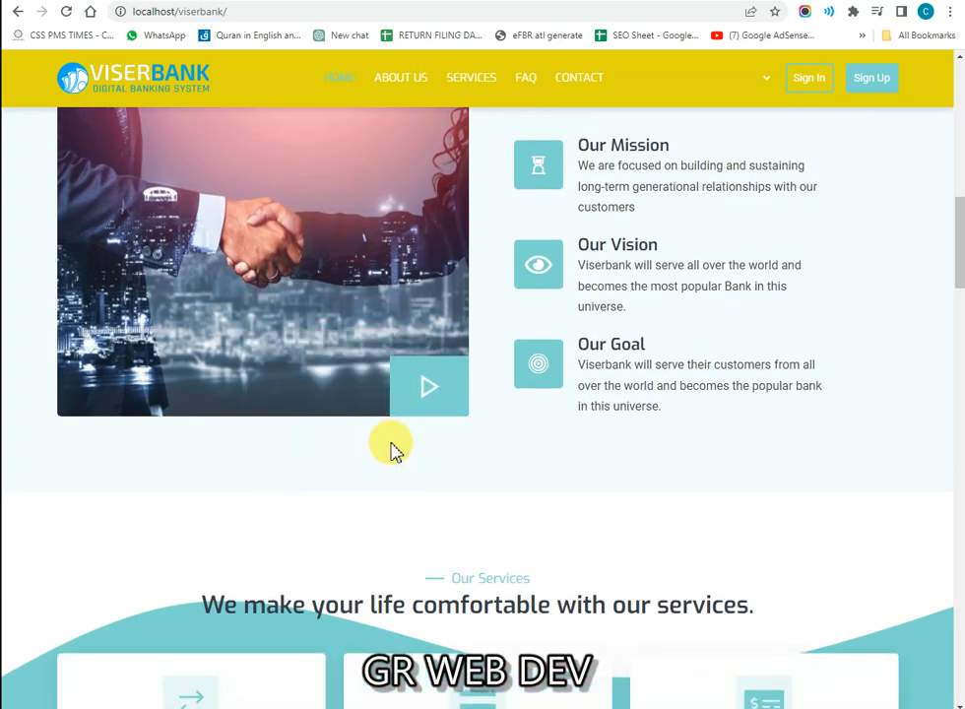
Step: Play the About Us ViserLab Promo video, close it, and review the Our Services section
{"action": "left_click", "coordinate": [434, 396]}
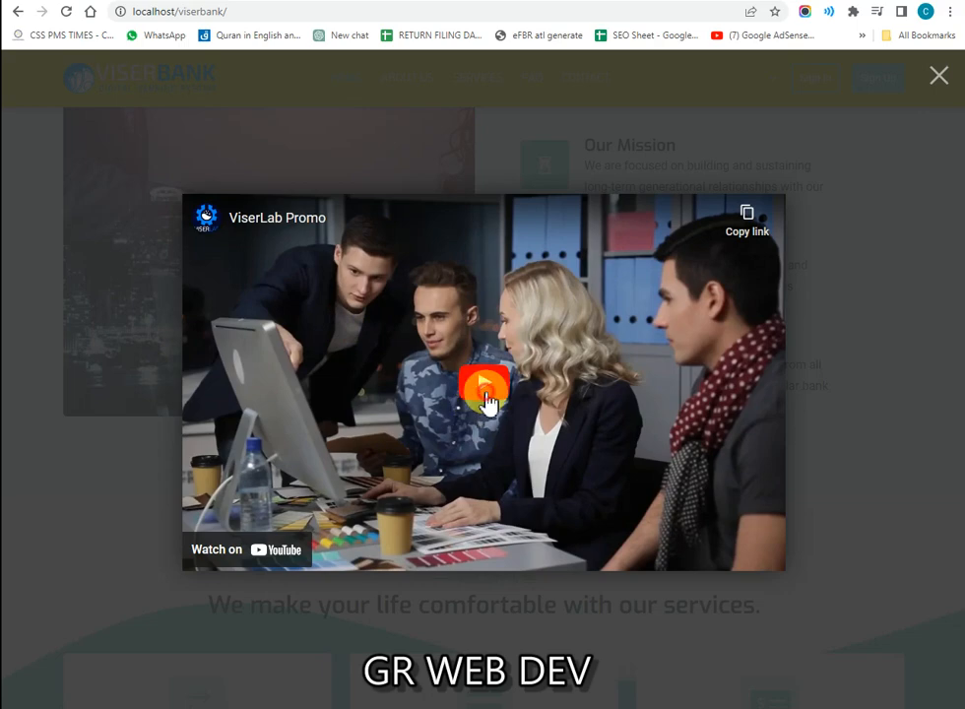
{"action": "left_click", "coordinate": [483, 392]}
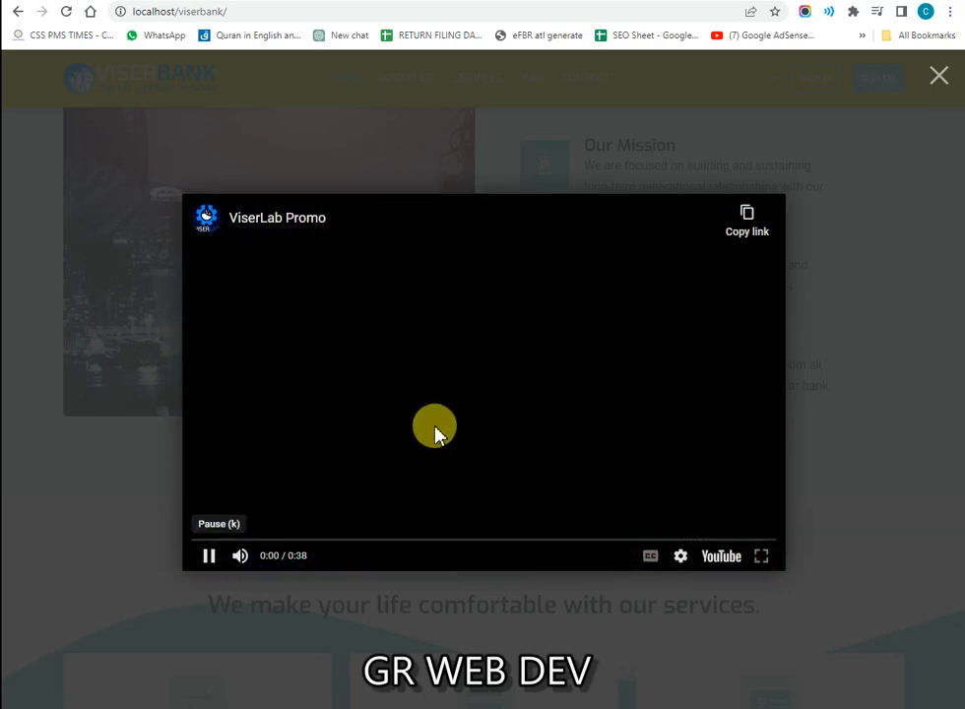
{"action": "left_click", "coordinate": [933, 78]}
{"action": "scroll", "coordinate": [383, 366], "scroll_direction": "down", "scroll_amount": 3}
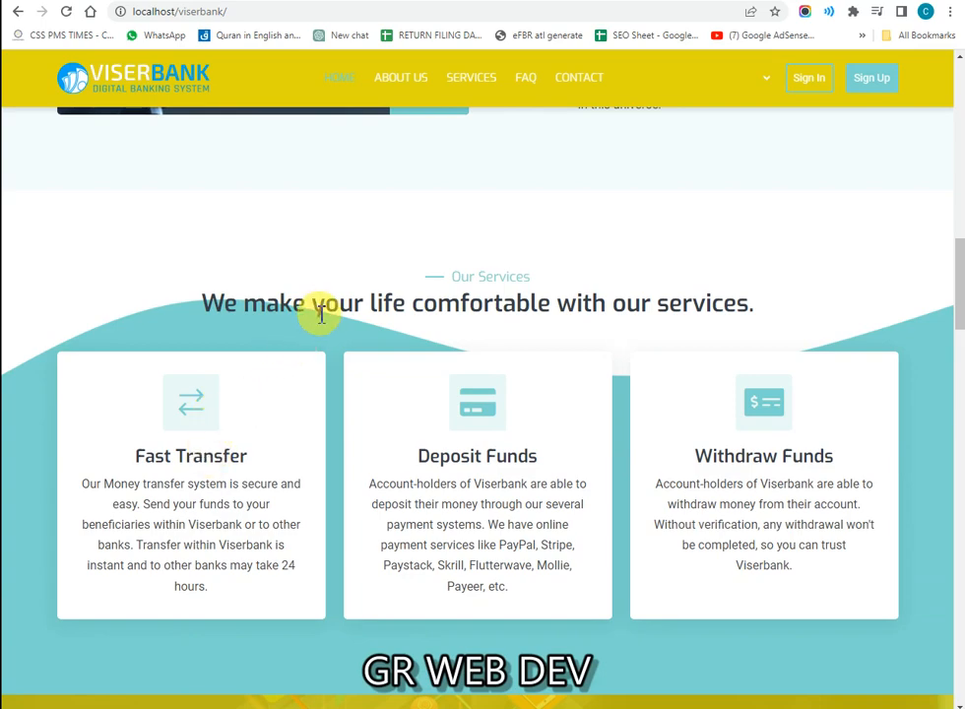
{"action": "left_click_drag", "start_coordinate": [321, 313], "coordinate": [725, 306]}
{"action": "scroll", "coordinate": [459, 377], "scroll_direction": "down", "scroll_amount": 8}
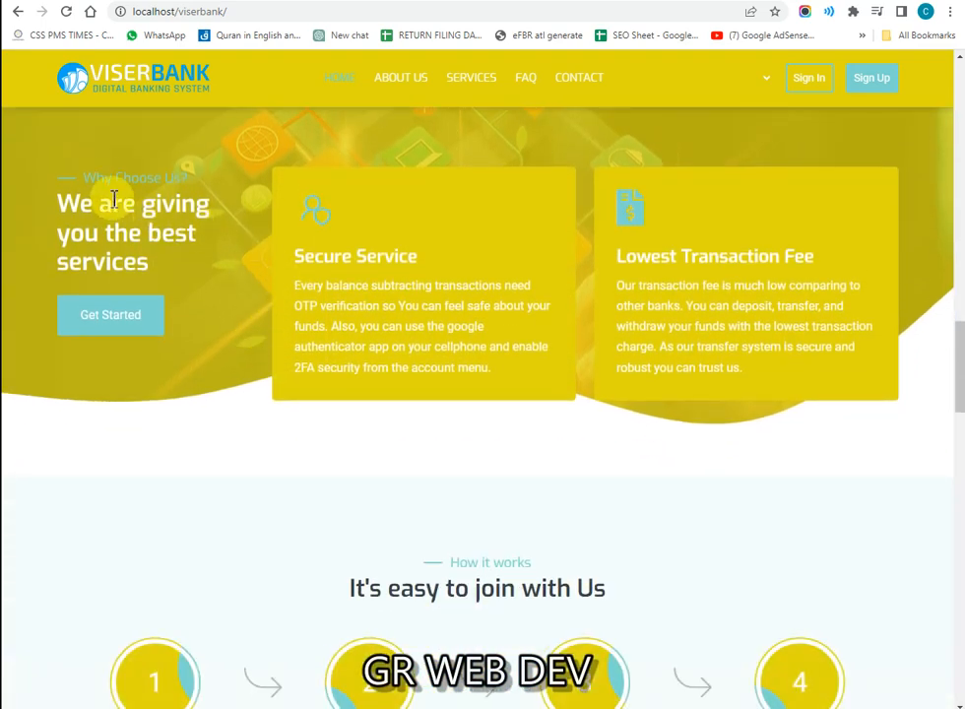
{"action": "left_click", "coordinate": [194, 226]}
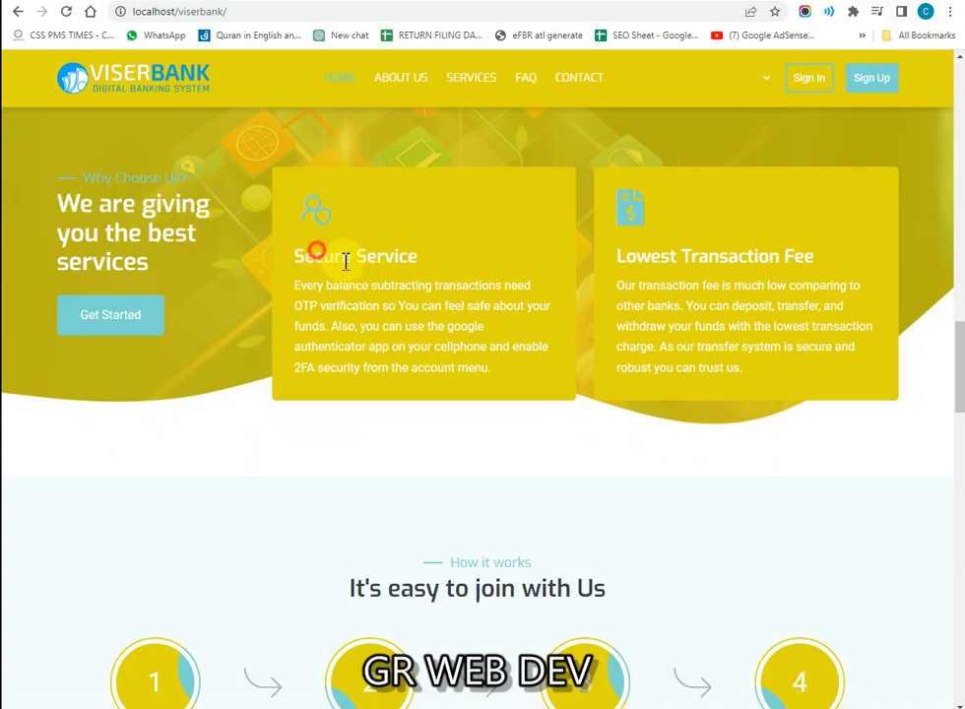
{"action": "left_click_drag", "start_coordinate": [315, 252], "coordinate": [410, 295]}
{"action": "left_click", "coordinate": [410, 301]}
Step: Continue down past the Total Branches statistics to the Frequently Asked Questions
{"action": "scroll", "coordinate": [409, 301], "scroll_direction": "down", "scroll_amount": 4}
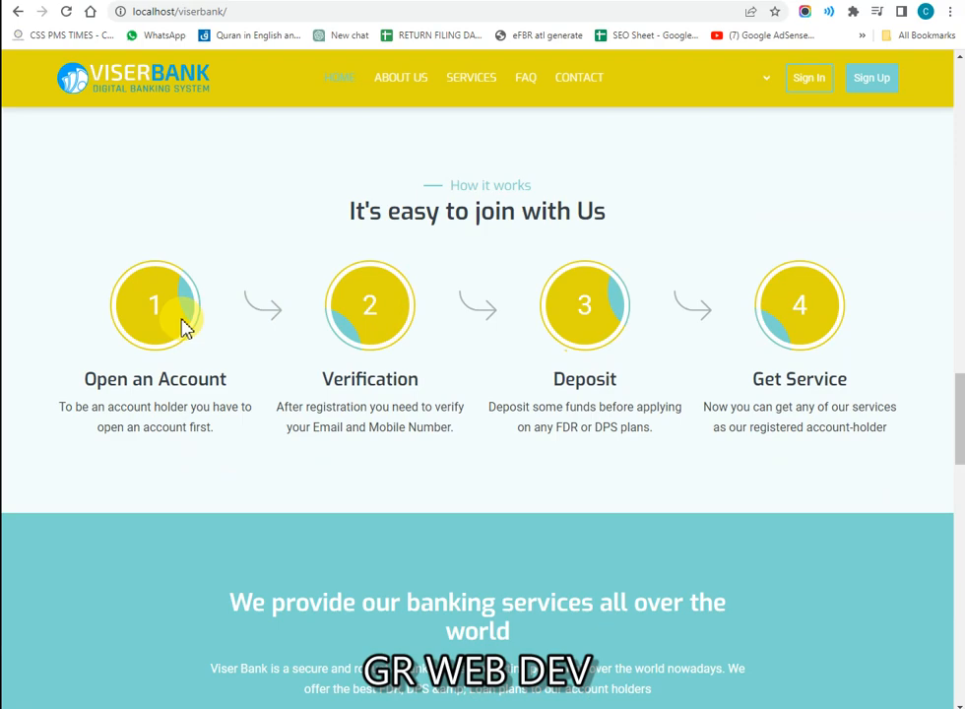
{"action": "scroll", "coordinate": [183, 322], "scroll_direction": "down", "scroll_amount": 4}
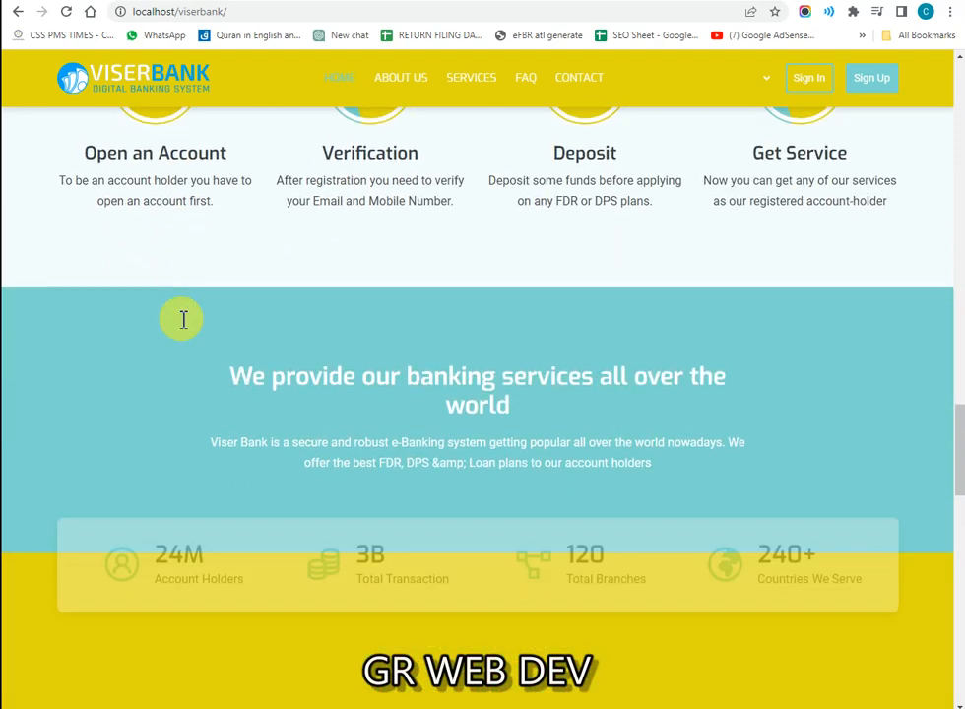
{"action": "scroll", "coordinate": [237, 359], "scroll_direction": "down", "scroll_amount": 1}
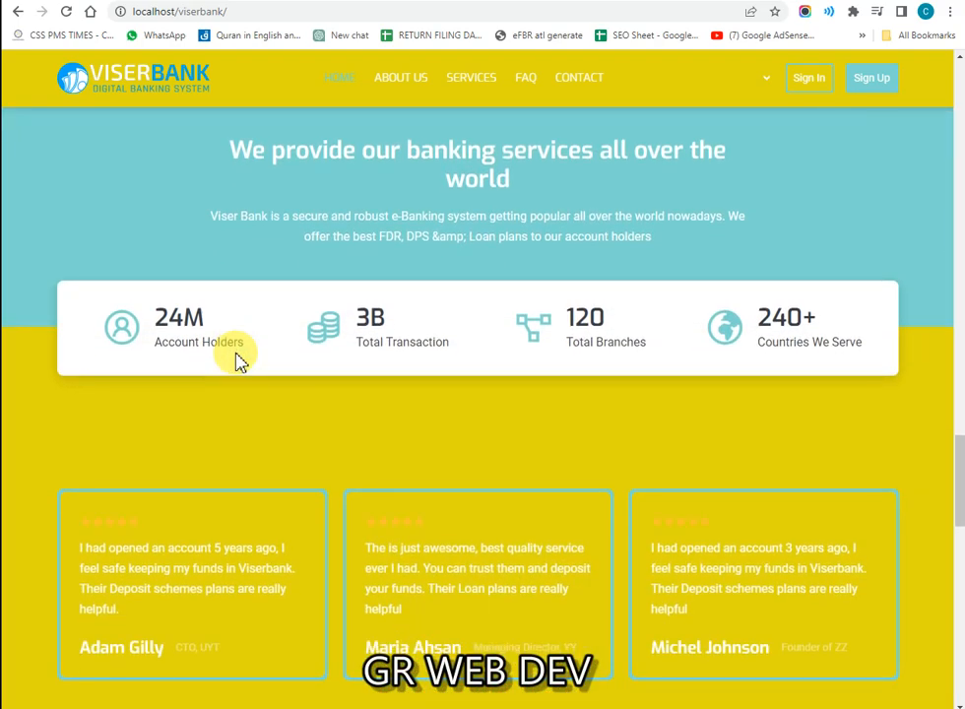
{"action": "scroll", "coordinate": [241, 362], "scroll_direction": "down", "scroll_amount": 3}
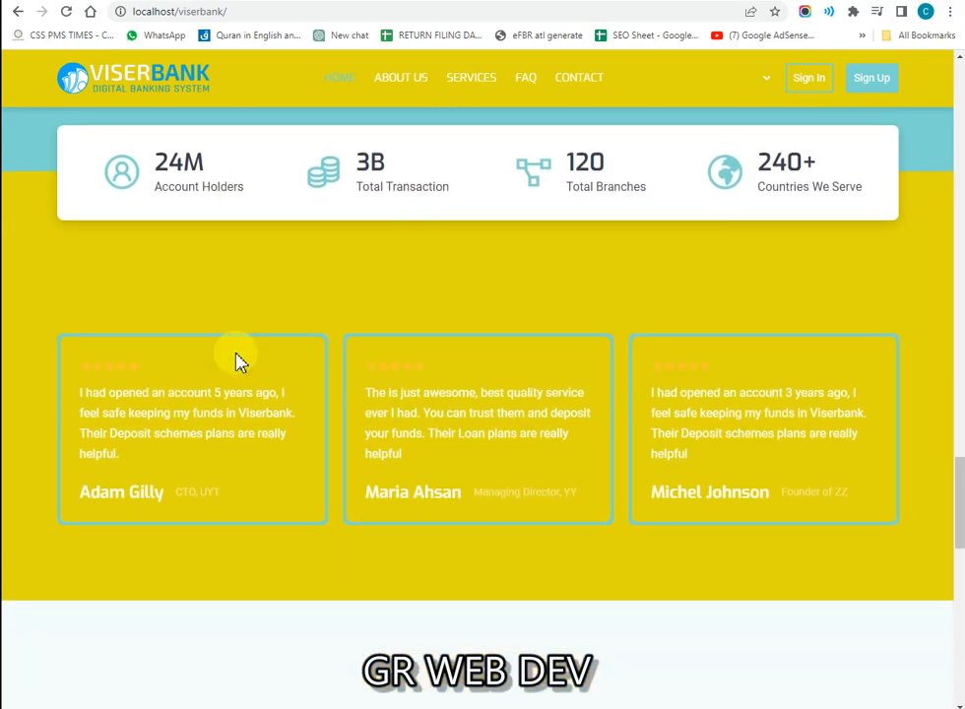
{"action": "scroll", "coordinate": [237, 362], "scroll_direction": "up", "scroll_amount": 2}
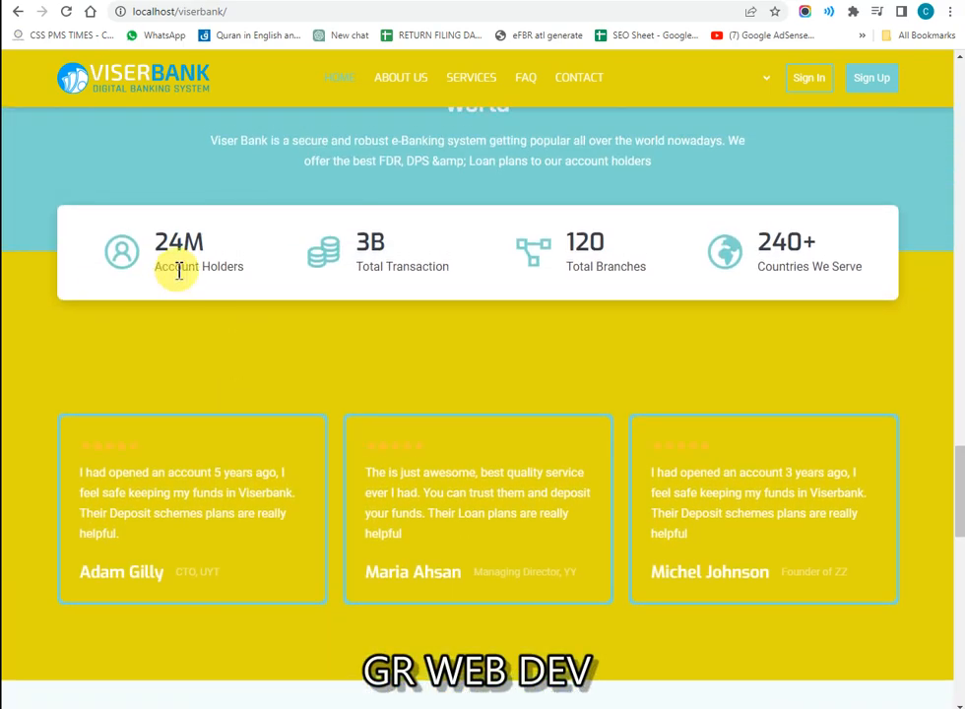
{"action": "scroll", "coordinate": [252, 275], "scroll_direction": "up", "scroll_amount": 2}
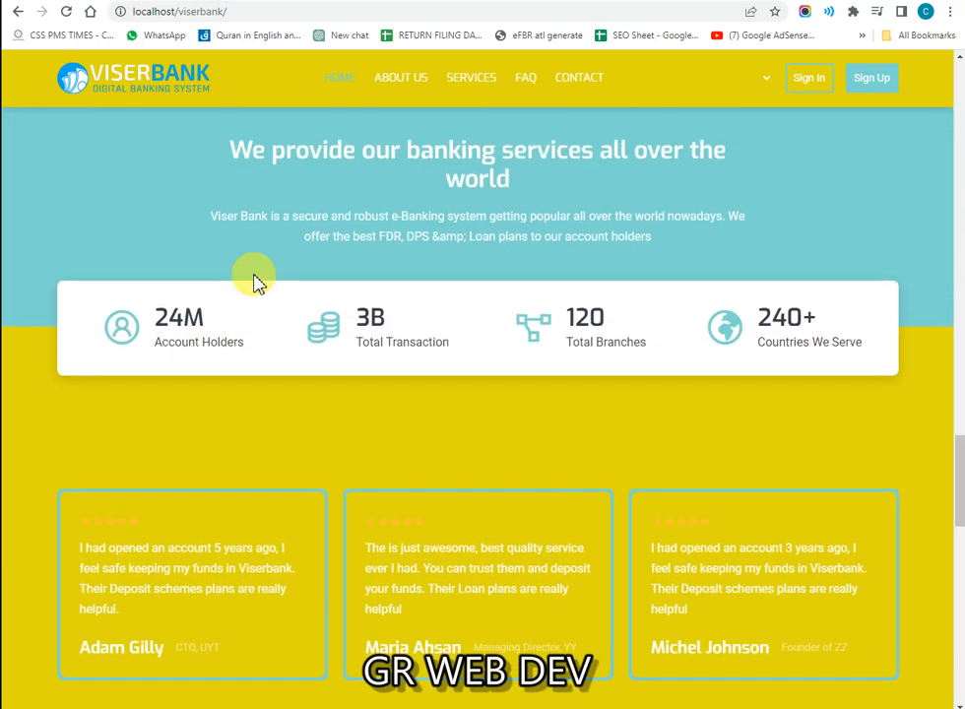
{"action": "scroll", "coordinate": [482, 392], "scroll_direction": "down", "scroll_amount": 1}
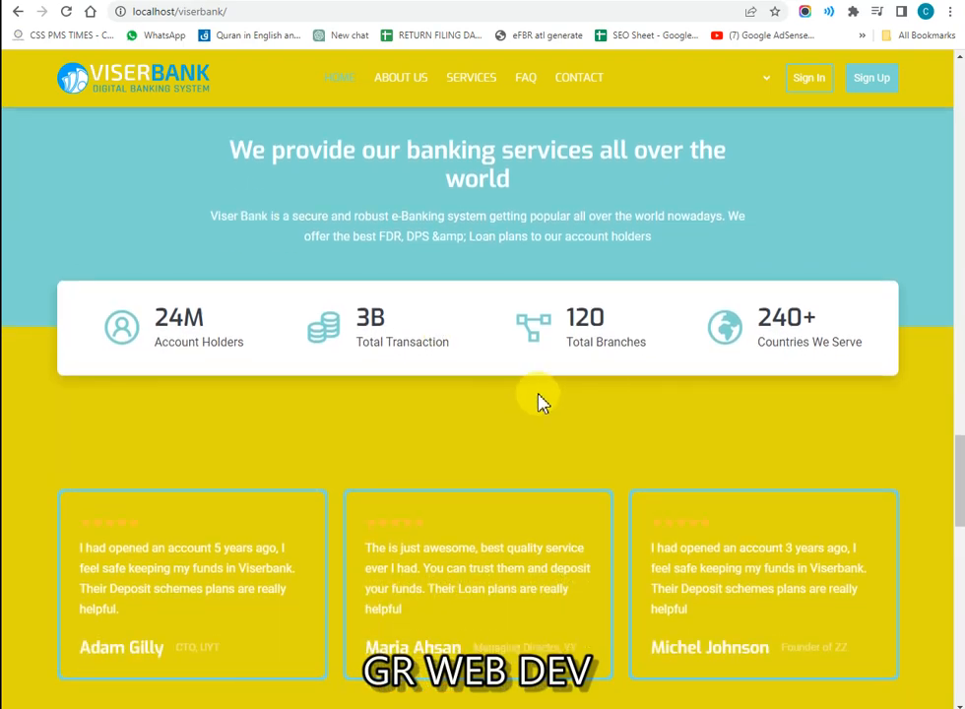
{"action": "triple_click", "coordinate": [596, 342]}
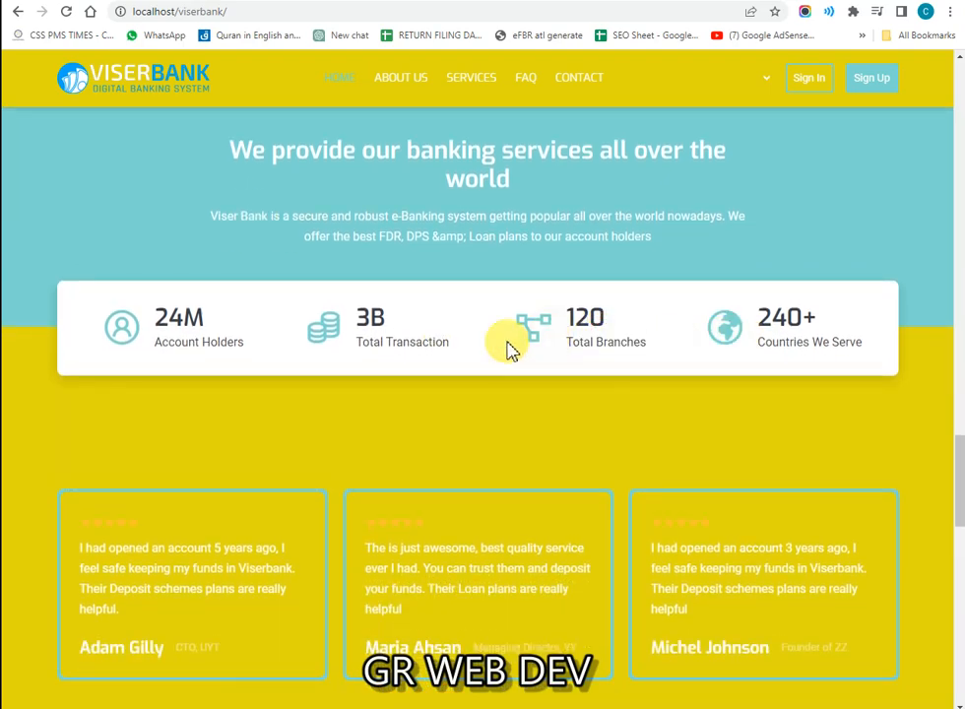
{"action": "scroll", "coordinate": [387, 362], "scroll_direction": "down", "scroll_amount": 6}
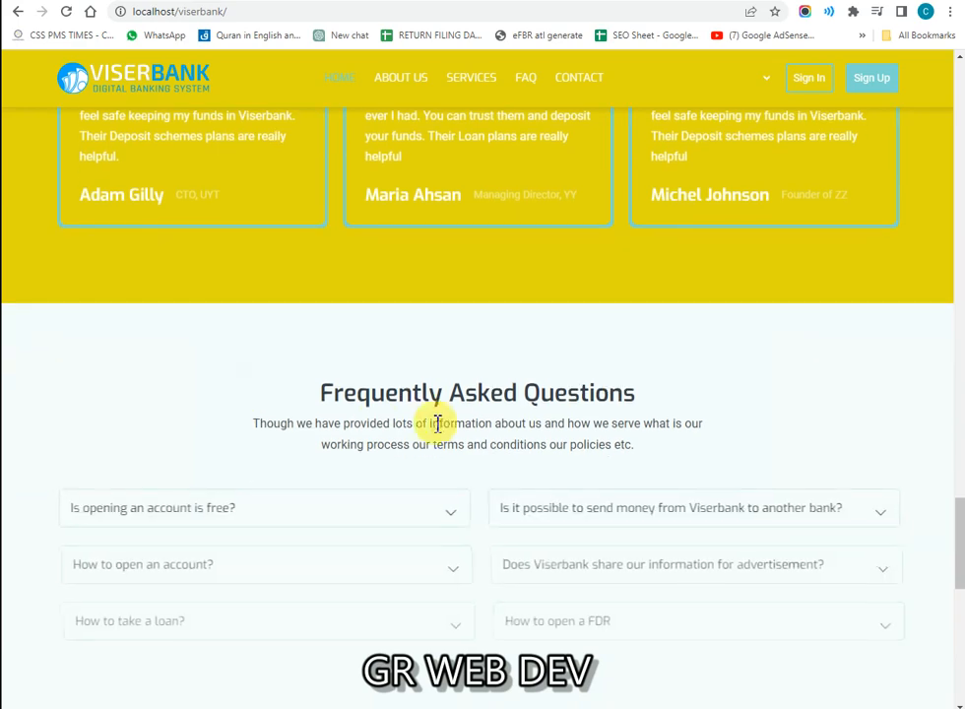
Step: Expand the FAQ answers on free accounts, opening accounts, loans, FDR, advertising and sending money
{"action": "scroll", "coordinate": [430, 429], "scroll_direction": "down", "scroll_amount": 2}
{"action": "left_click", "coordinate": [419, 354]}
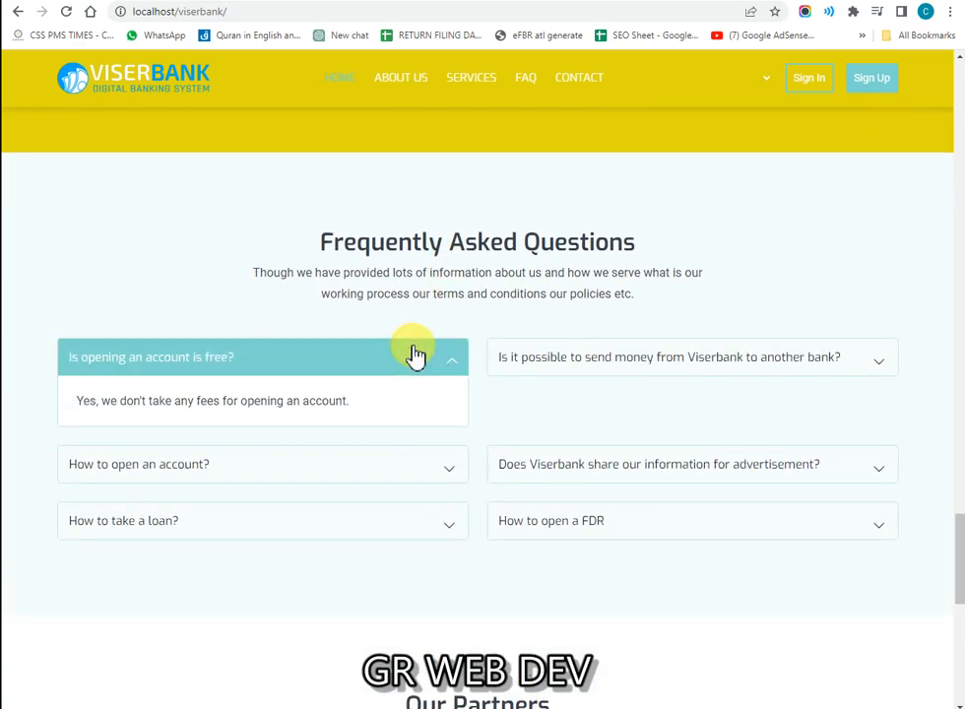
{"action": "left_click", "coordinate": [413, 356]}
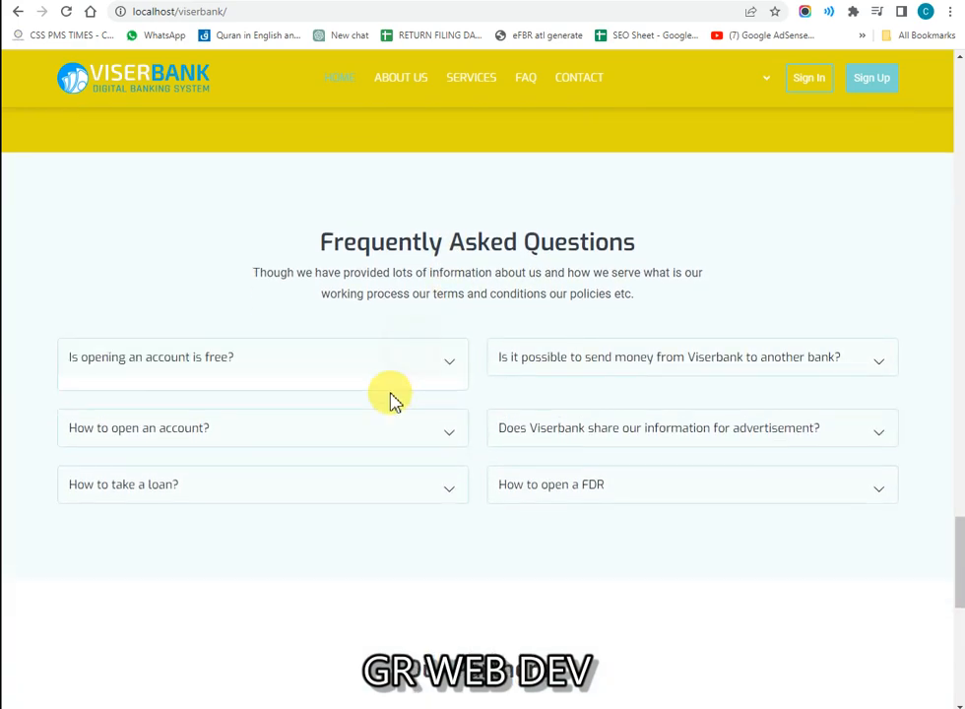
{"action": "left_click", "coordinate": [121, 360]}
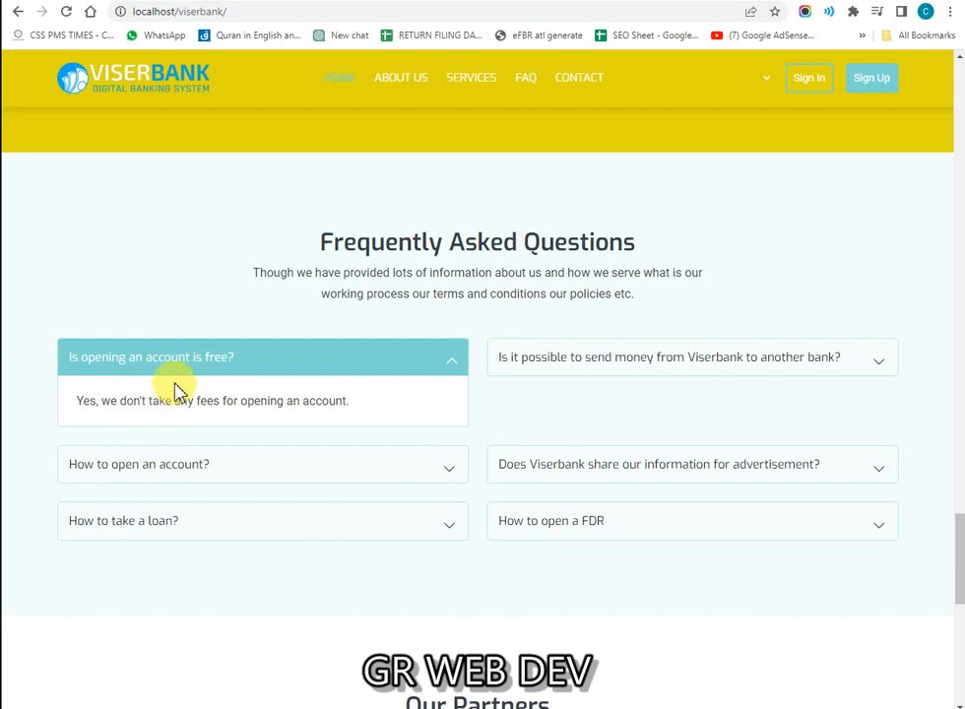
{"action": "left_click", "coordinate": [153, 482]}
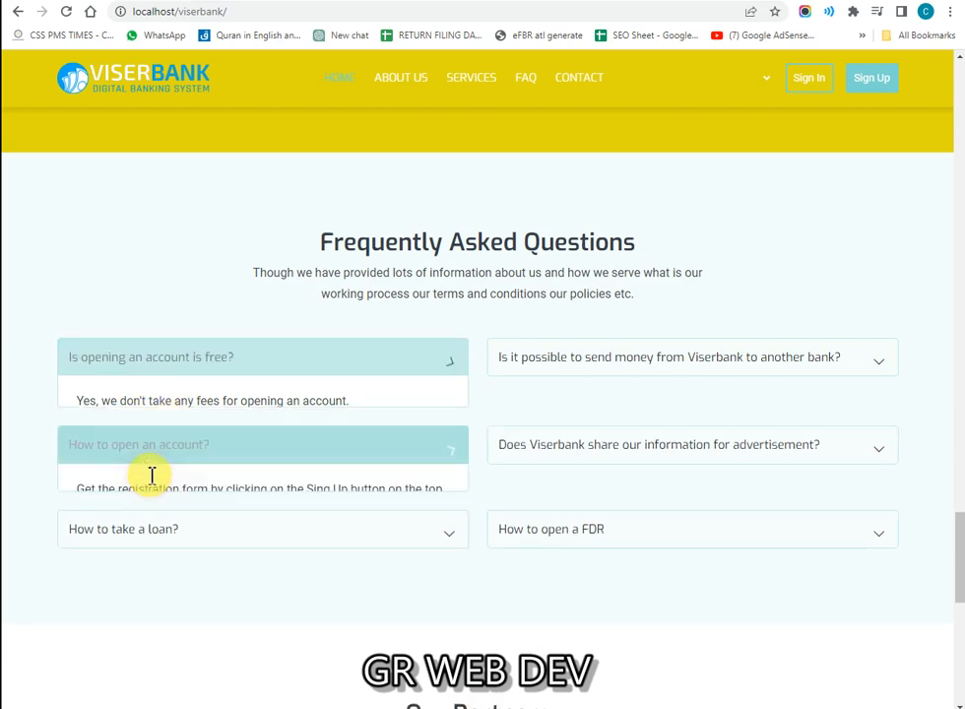
{"action": "left_click", "coordinate": [116, 550]}
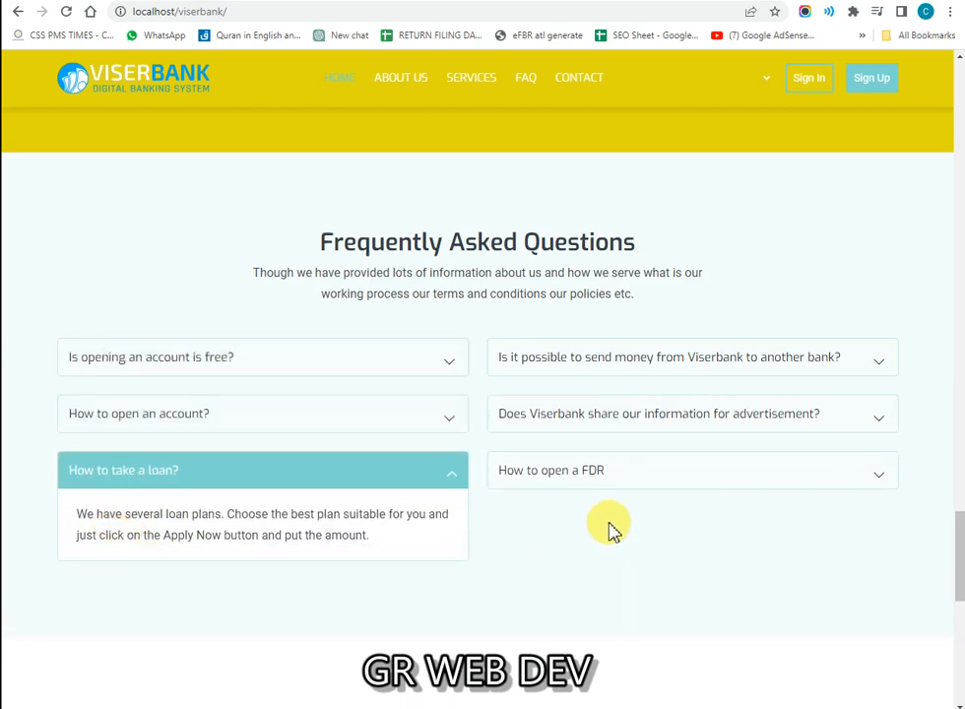
{"action": "left_click", "coordinate": [583, 474]}
{"action": "left_click", "coordinate": [625, 425]}
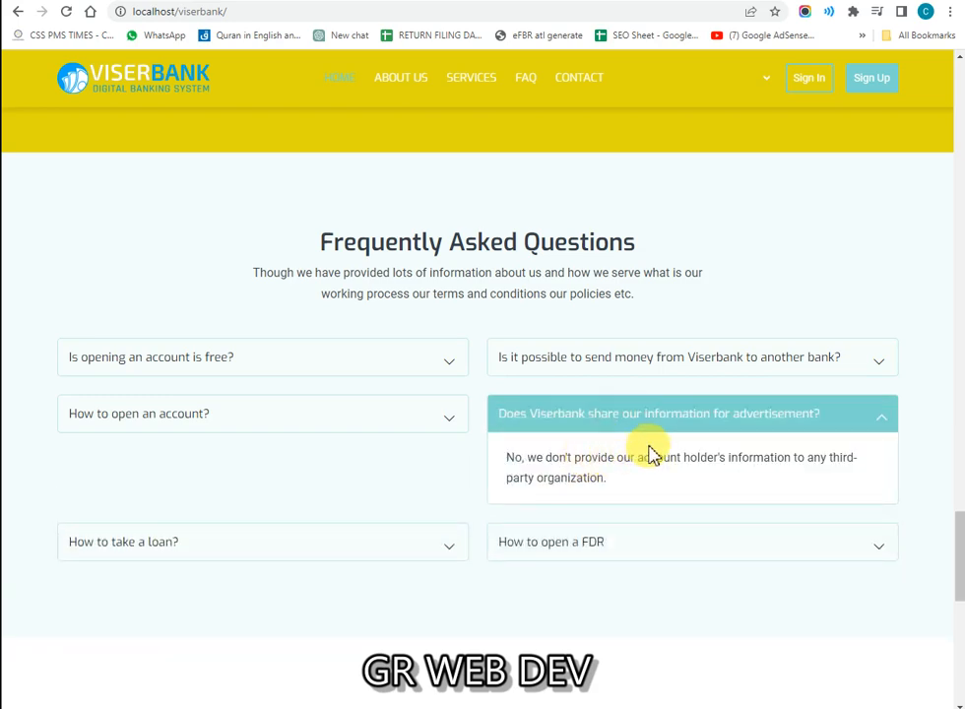
{"action": "left_click", "coordinate": [572, 366]}
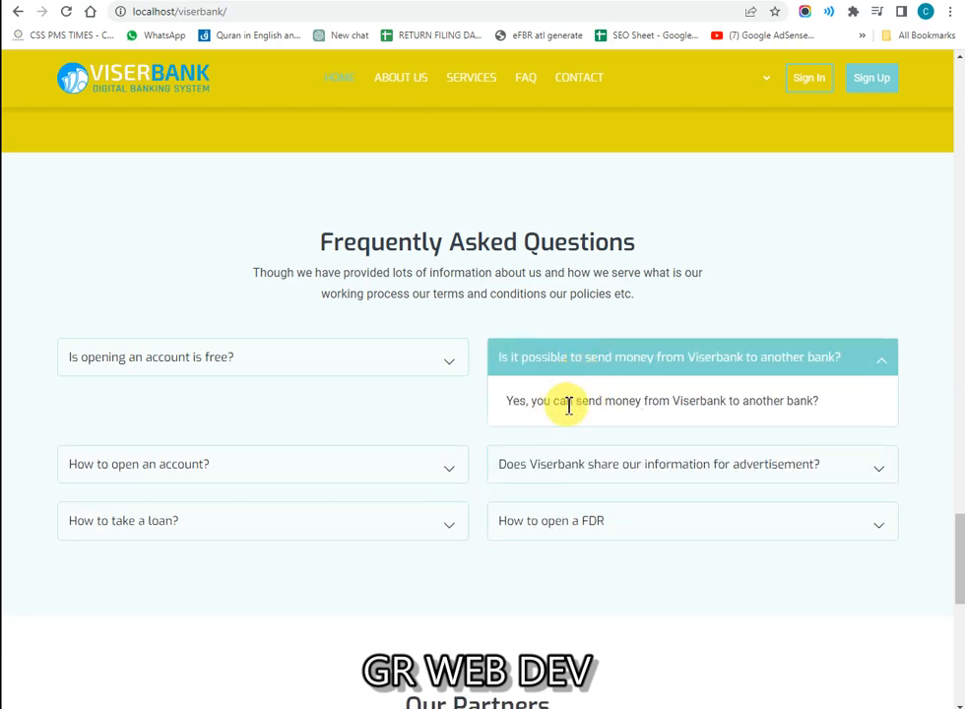
{"action": "scroll", "coordinate": [568, 405], "scroll_direction": "down", "scroll_amount": 5}
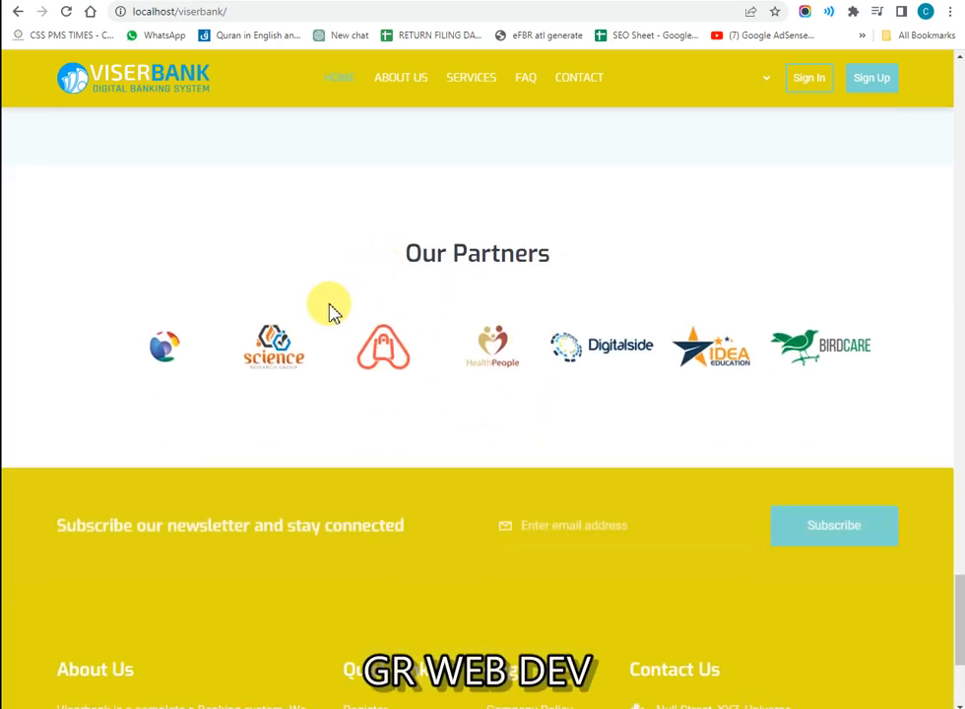
Step: Highlight the newsletter heading, footer links and copyright line, then scroll back toward the testimonials
{"action": "scroll", "coordinate": [246, 409], "scroll_direction": "down", "scroll_amount": 2}
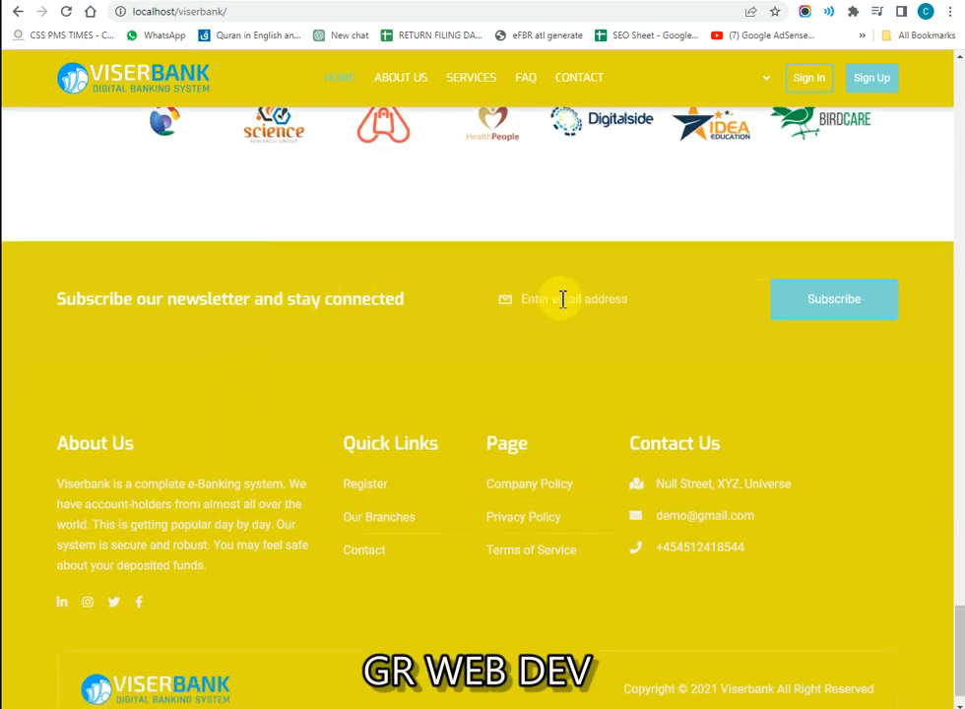
{"action": "left_click_drag", "start_coordinate": [60, 306], "coordinate": [332, 334]}
{"action": "left_click", "coordinate": [485, 334]}
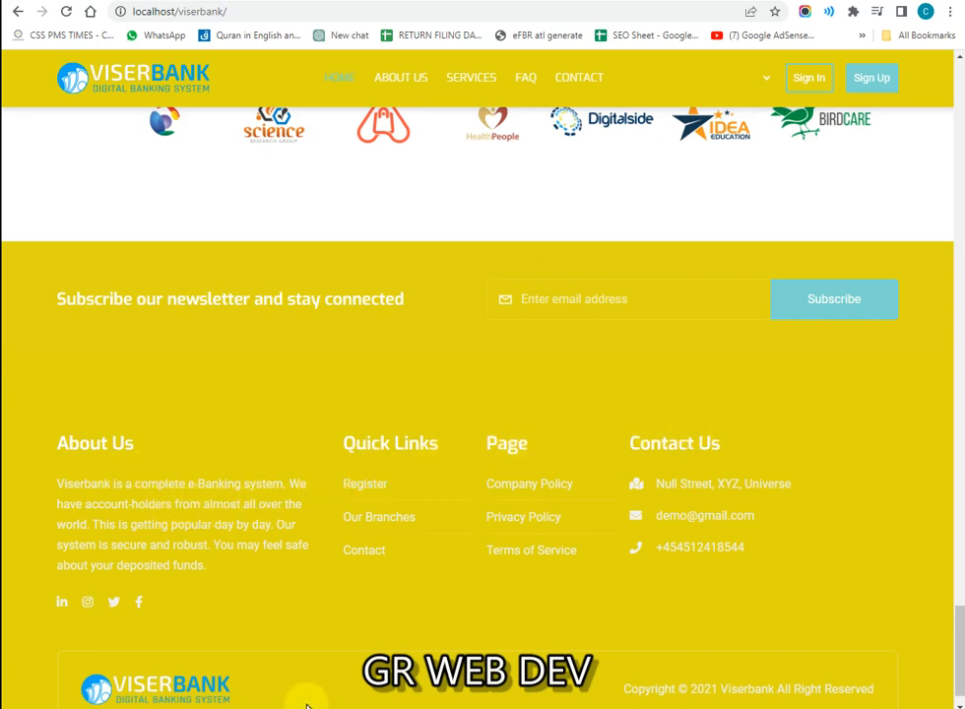
{"action": "left_click_drag", "start_coordinate": [145, 686], "coordinate": [399, 650]}
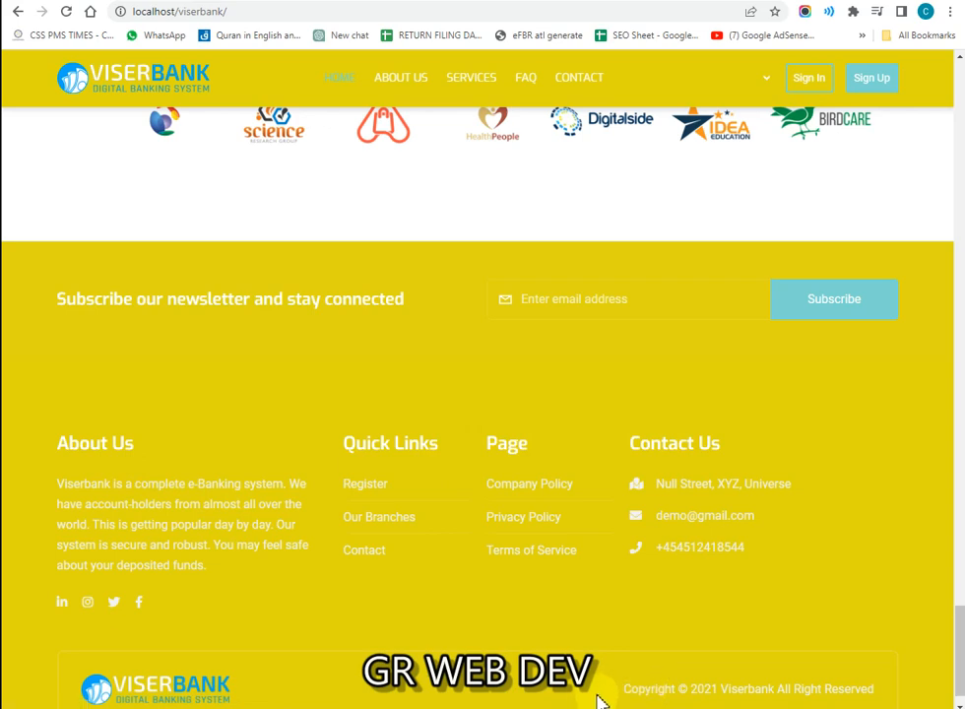
{"action": "left_click_drag", "start_coordinate": [843, 679], "coordinate": [906, 679]}
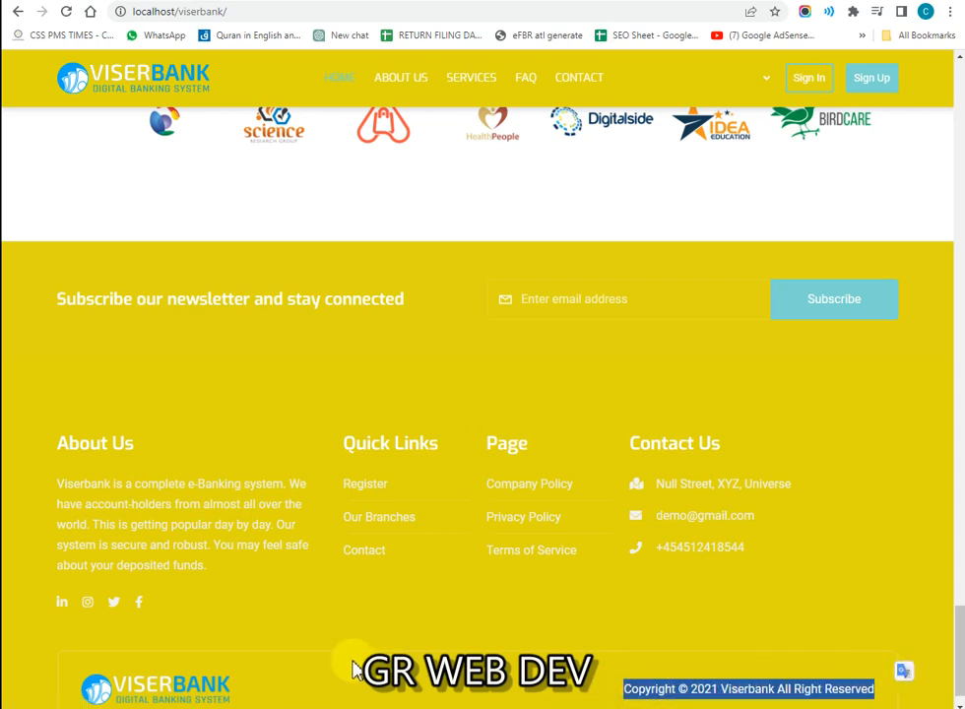
{"action": "left_click", "coordinate": [219, 638]}
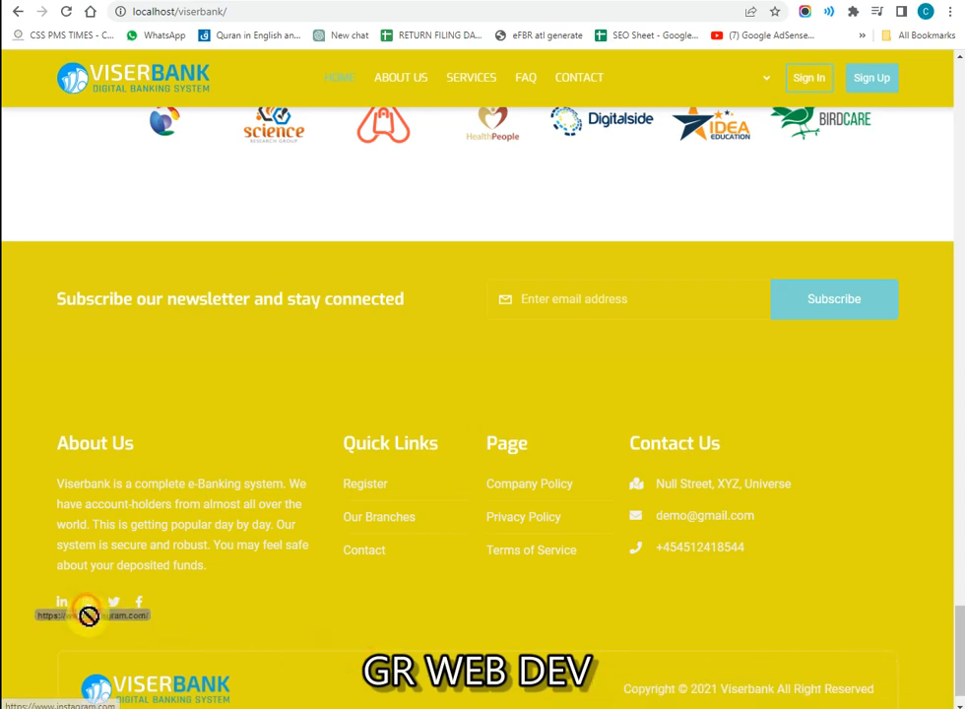
{"action": "left_click_drag", "start_coordinate": [71, 620], "coordinate": [421, 646]}
{"action": "scroll", "coordinate": [430, 620], "scroll_direction": "up", "scroll_amount": 8}
{"action": "scroll", "coordinate": [906, 505], "scroll_direction": "up", "scroll_amount": 2}
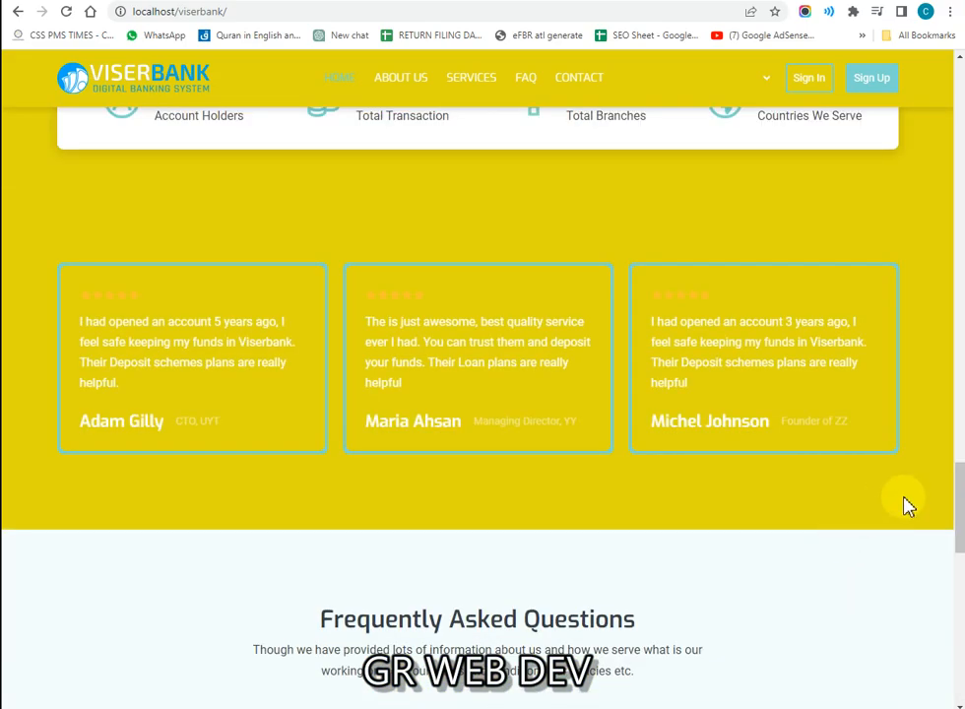
Step: Return to the top of the homepage and highlight the hero heading and the word 'System'
{"action": "left_click_drag", "start_coordinate": [957, 500], "coordinate": [960, 79]}
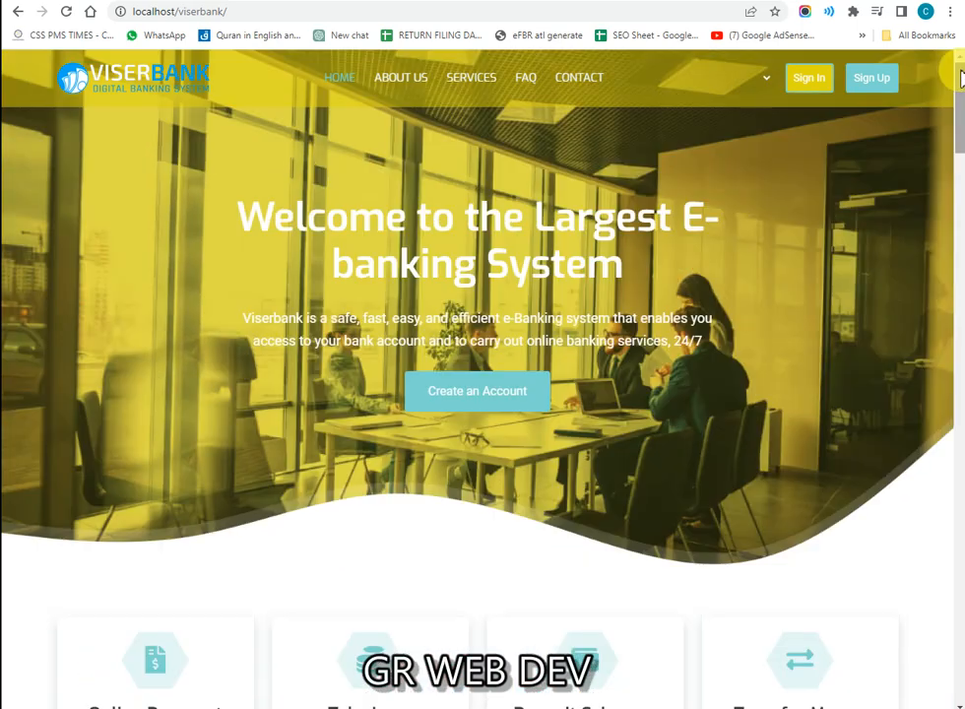
{"action": "triple_click", "coordinate": [584, 226]}
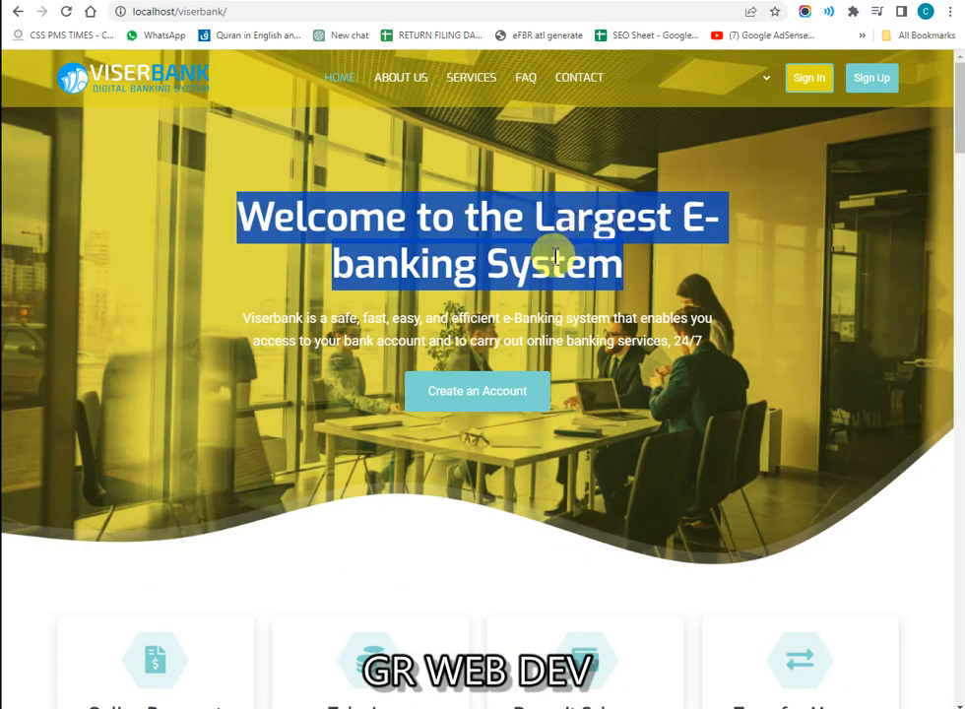
{"action": "triple_click", "coordinate": [566, 252]}
{"action": "left_click", "coordinate": [565, 254]}
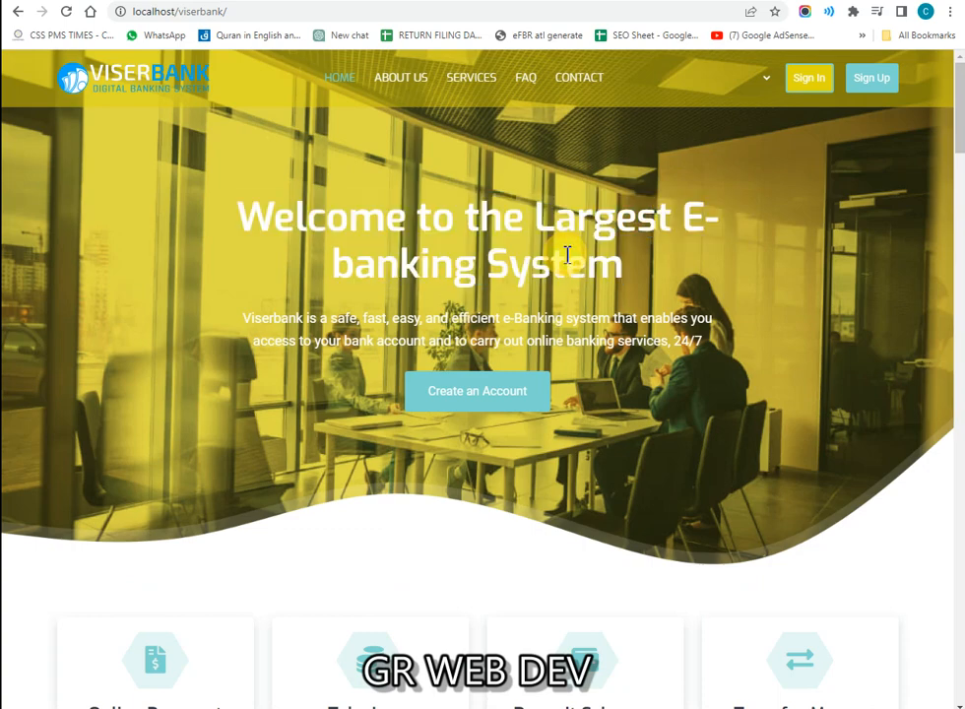
{"action": "double_click", "coordinate": [566, 254]}
{"action": "left_click", "coordinate": [566, 253]}
{"action": "double_click", "coordinate": [566, 254]}
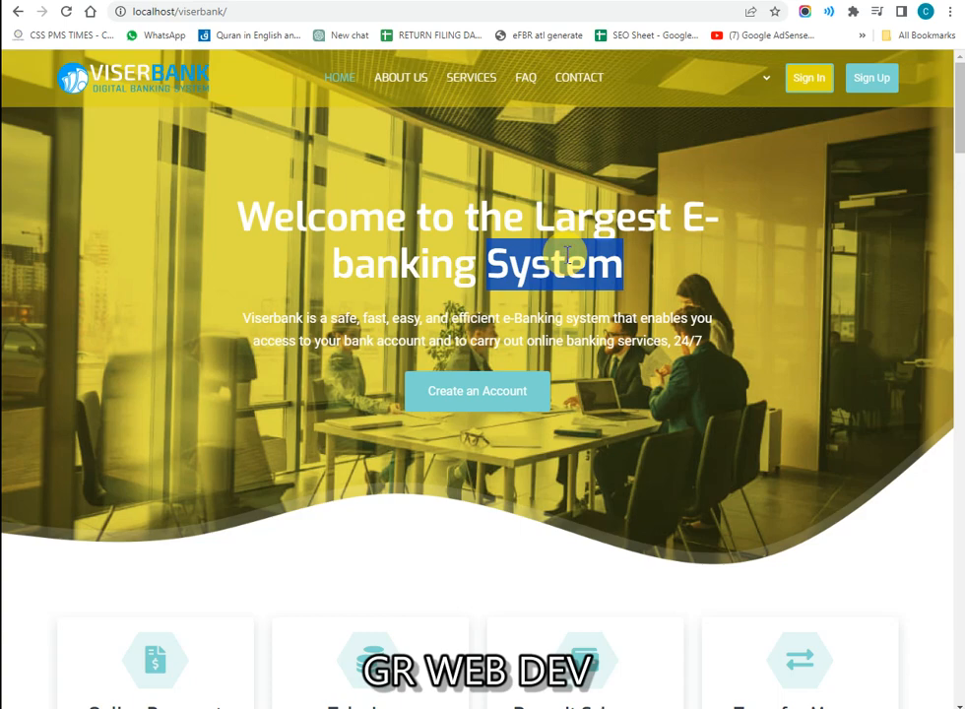
{"action": "left_click", "coordinate": [566, 254]}
Step: Highlight 'Largest' and the hero description, then bring up Bandicam with Shift+F12
{"action": "double_click", "coordinate": [566, 254]}
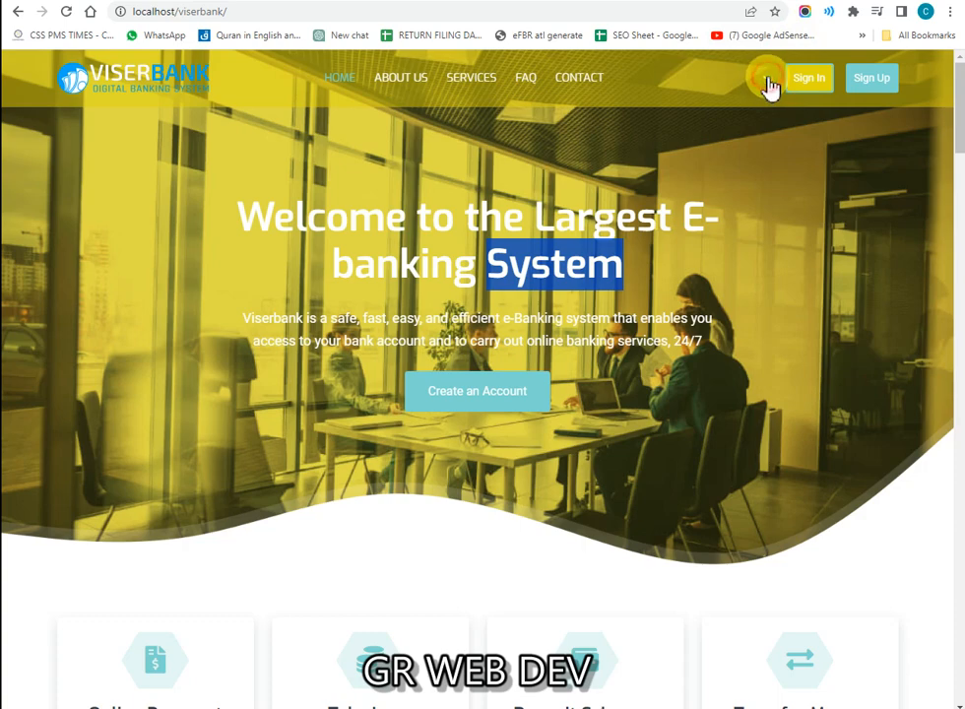
{"action": "left_click", "coordinate": [603, 210]}
{"action": "double_click", "coordinate": [606, 215]}
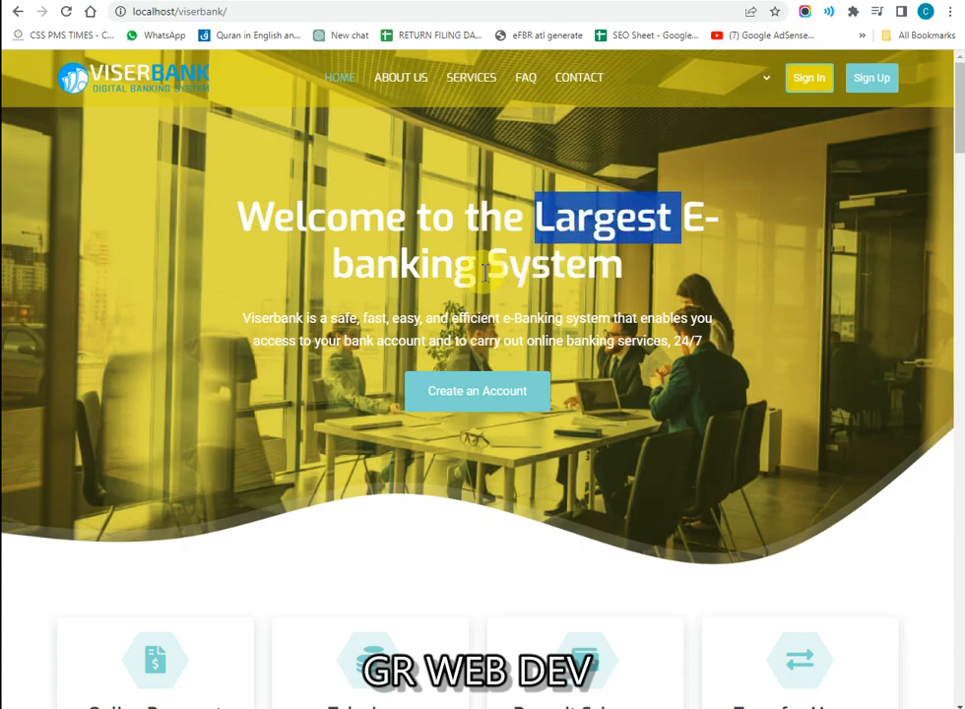
{"action": "left_click", "coordinate": [362, 221]}
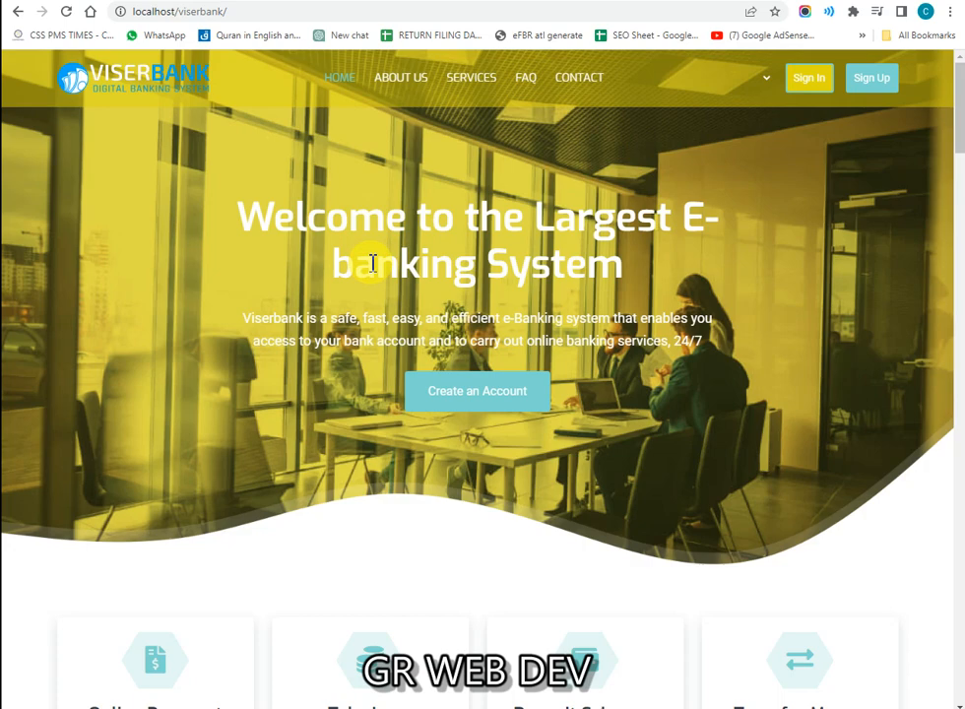
{"action": "left_click", "coordinate": [219, 215]}
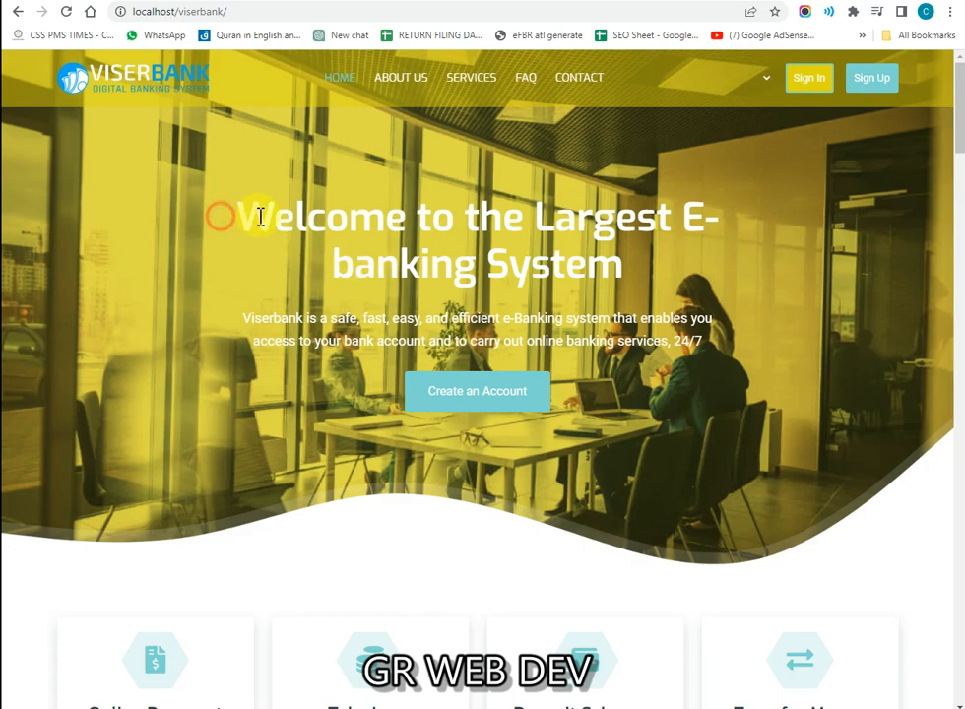
{"action": "left_click_drag", "start_coordinate": [261, 215], "coordinate": [303, 220]}
{"action": "left_click", "coordinate": [463, 234]}
{"action": "key", "text": "shift+F12"}
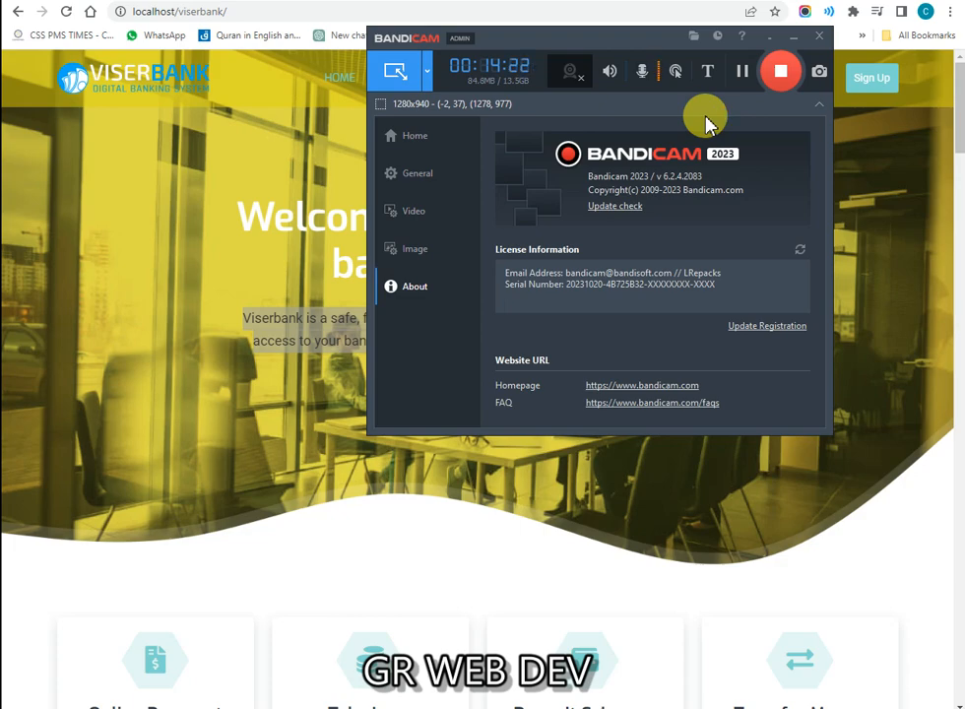
Step: Stop the recording with Bandicam's red Record/Stop button
{"action": "left_click", "coordinate": [781, 69]}
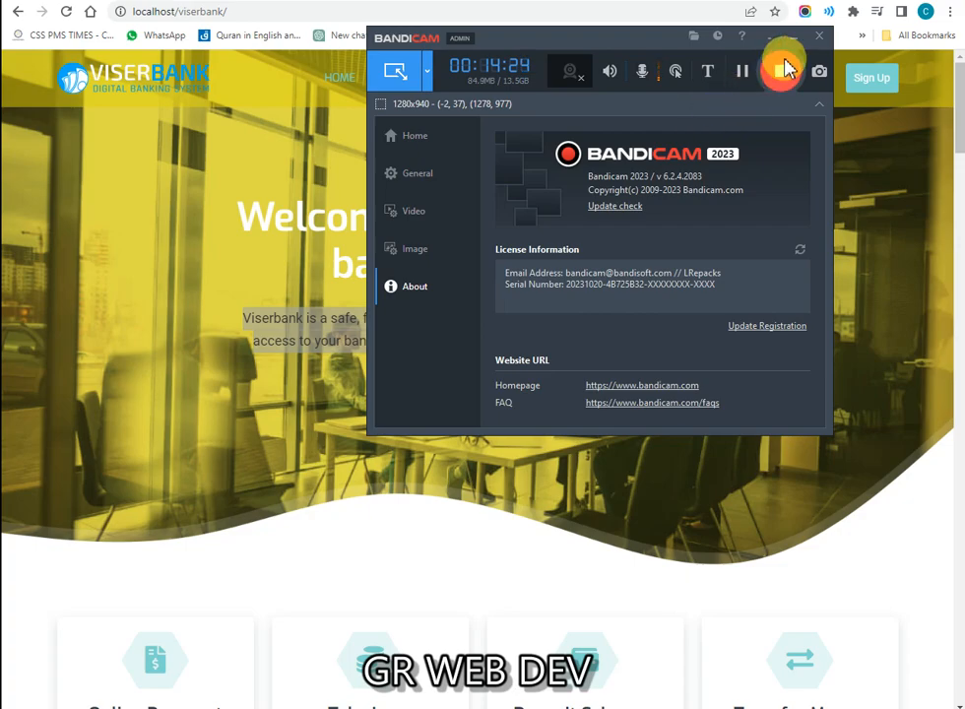